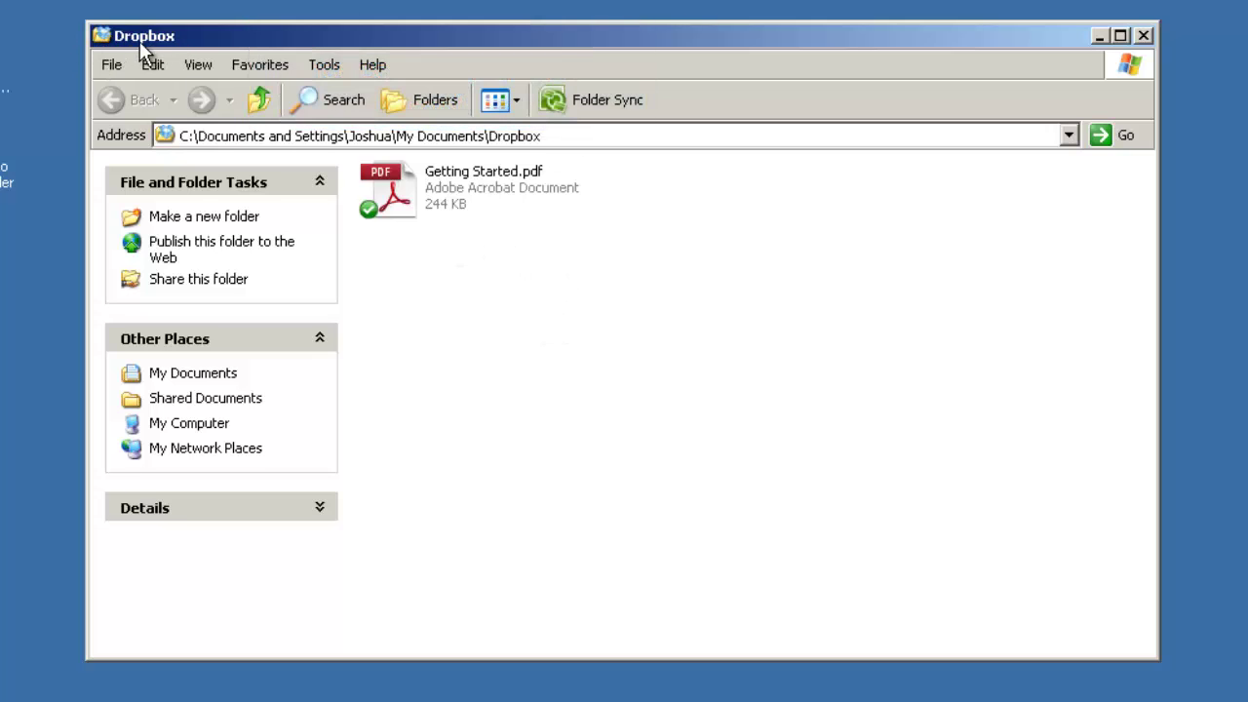
# Step: Open Getting Started.pdf in Adobe Reader and scroll down to the Right-click/Context Menu section
pyautogui.click(478, 191)
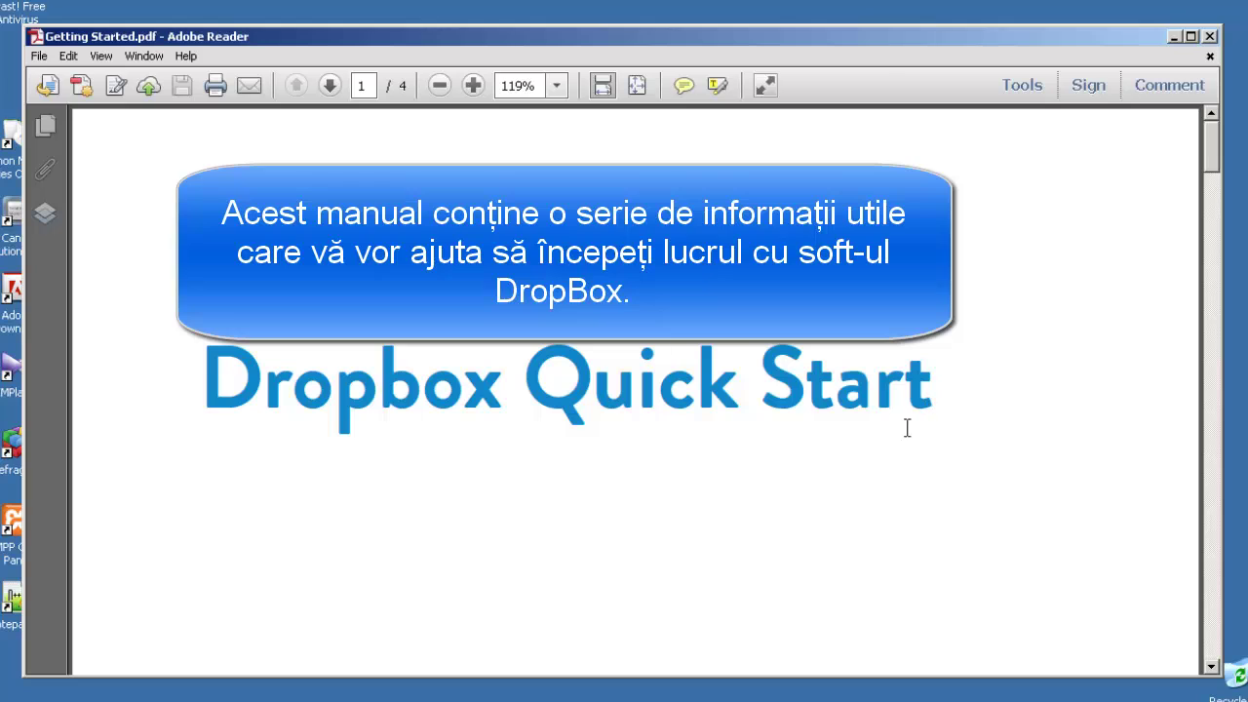
pyautogui.scroll(-6, 906, 428)
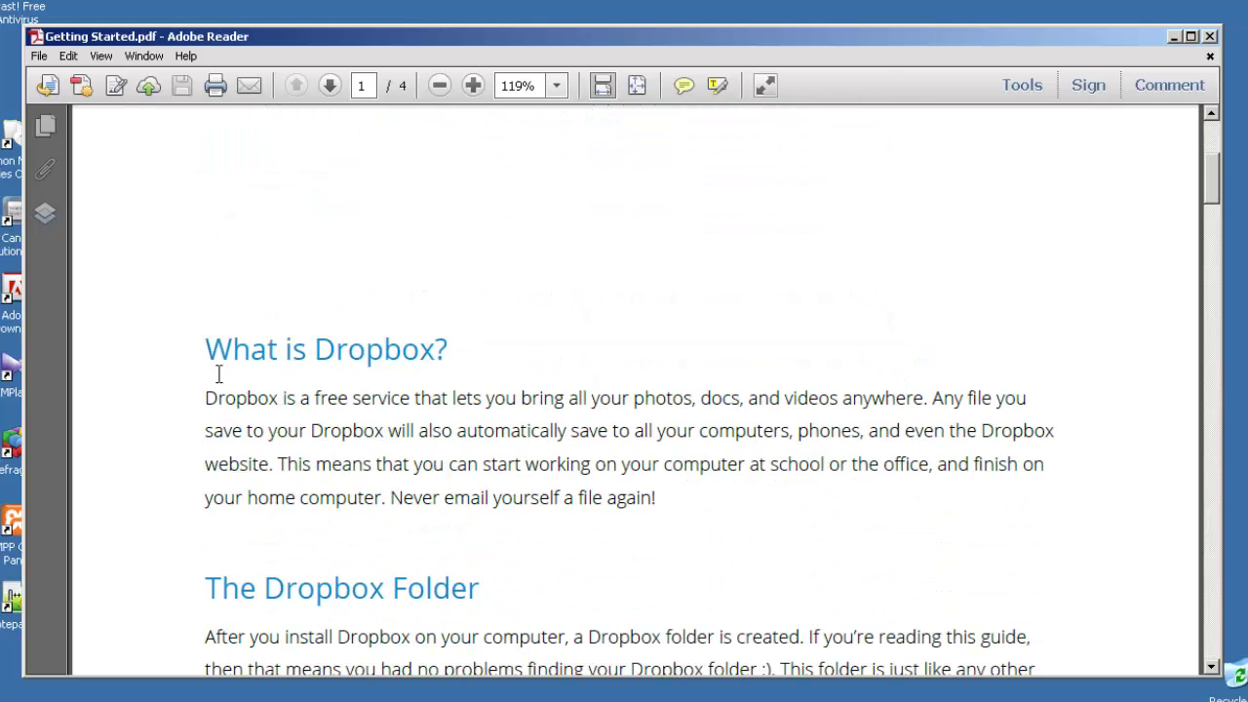
pyautogui.scroll(-4, 242, 396)
pyautogui.scroll(-10, 215, 442)
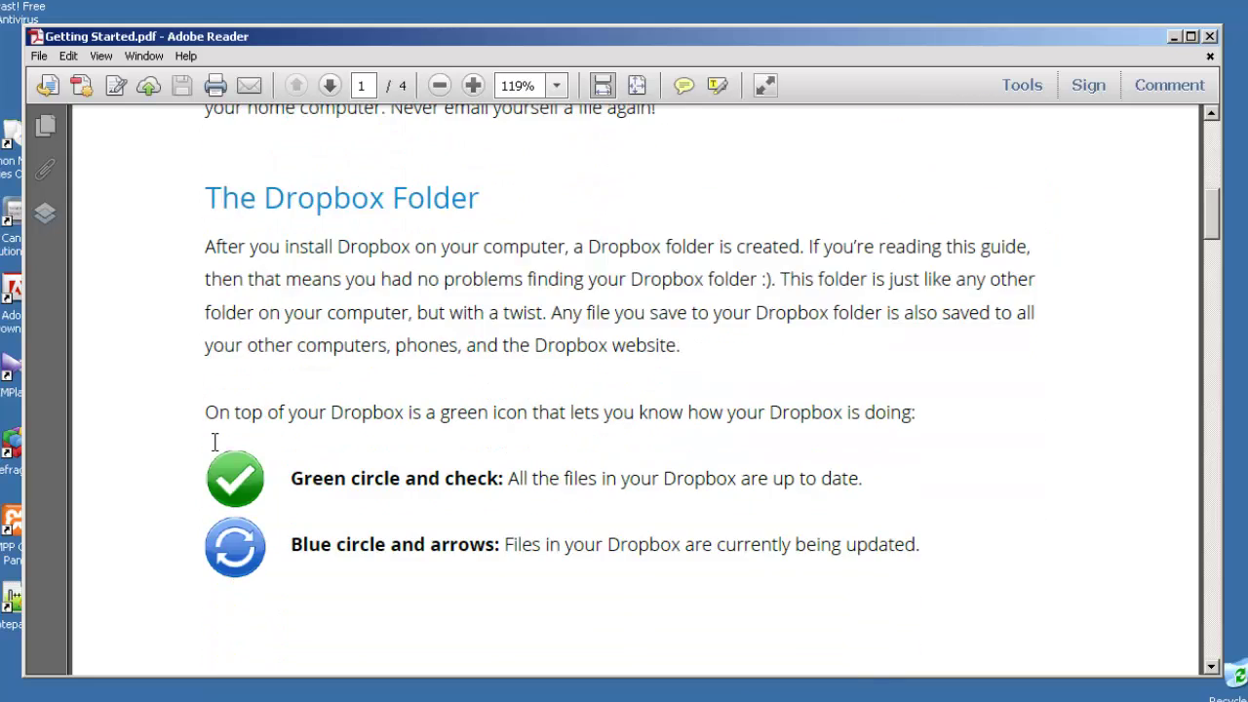
pyautogui.scroll(-13, 219, 453)
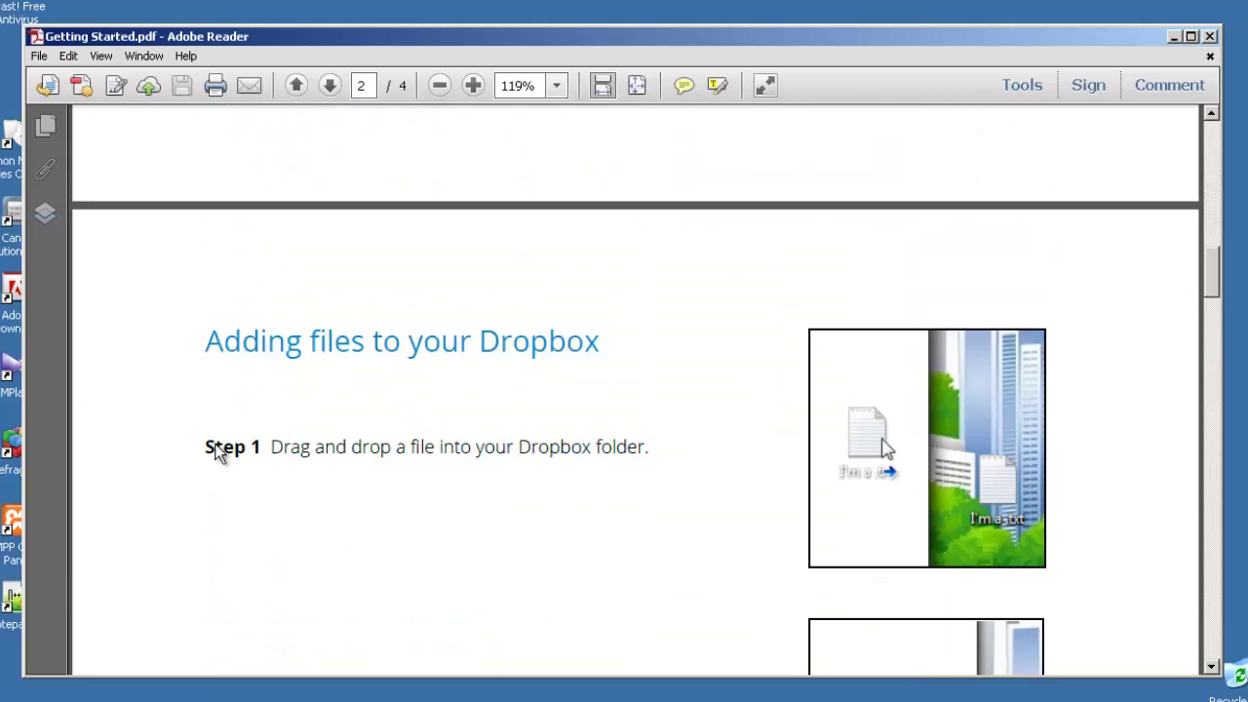
pyautogui.scroll(-15, 215, 441)
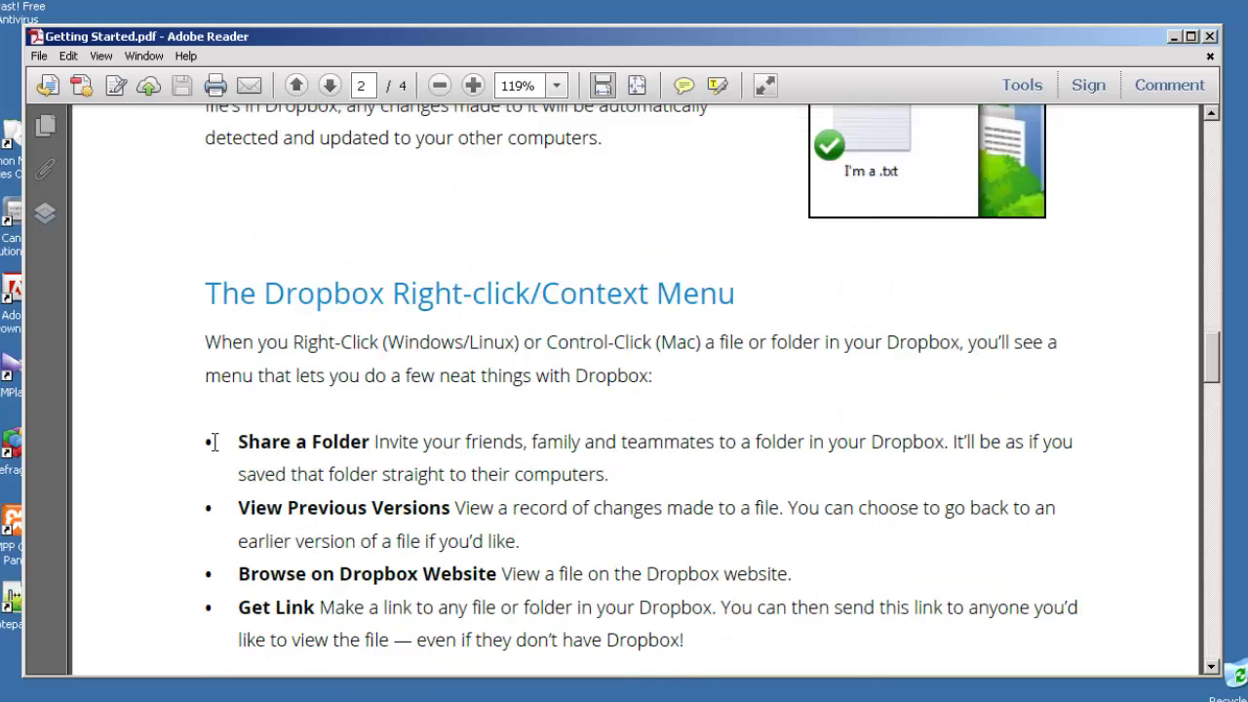
pyautogui.scroll(-4, 474, 399)
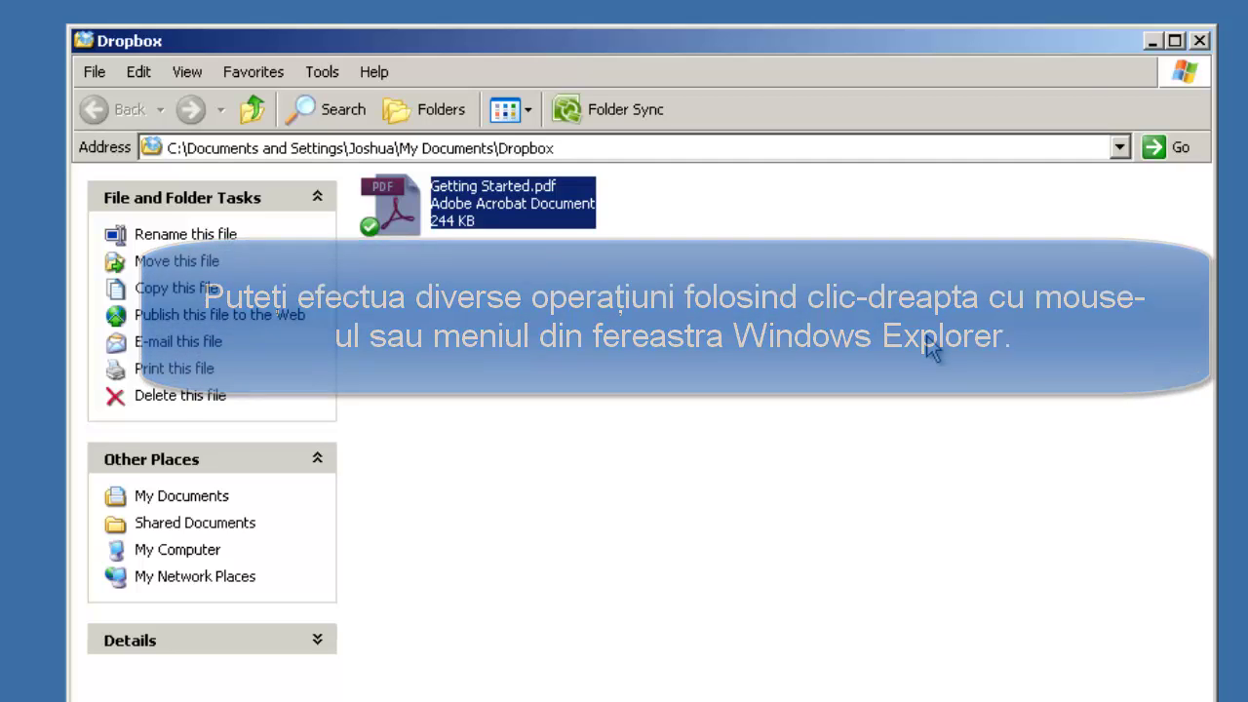
pyautogui.rightClick(653, 368)
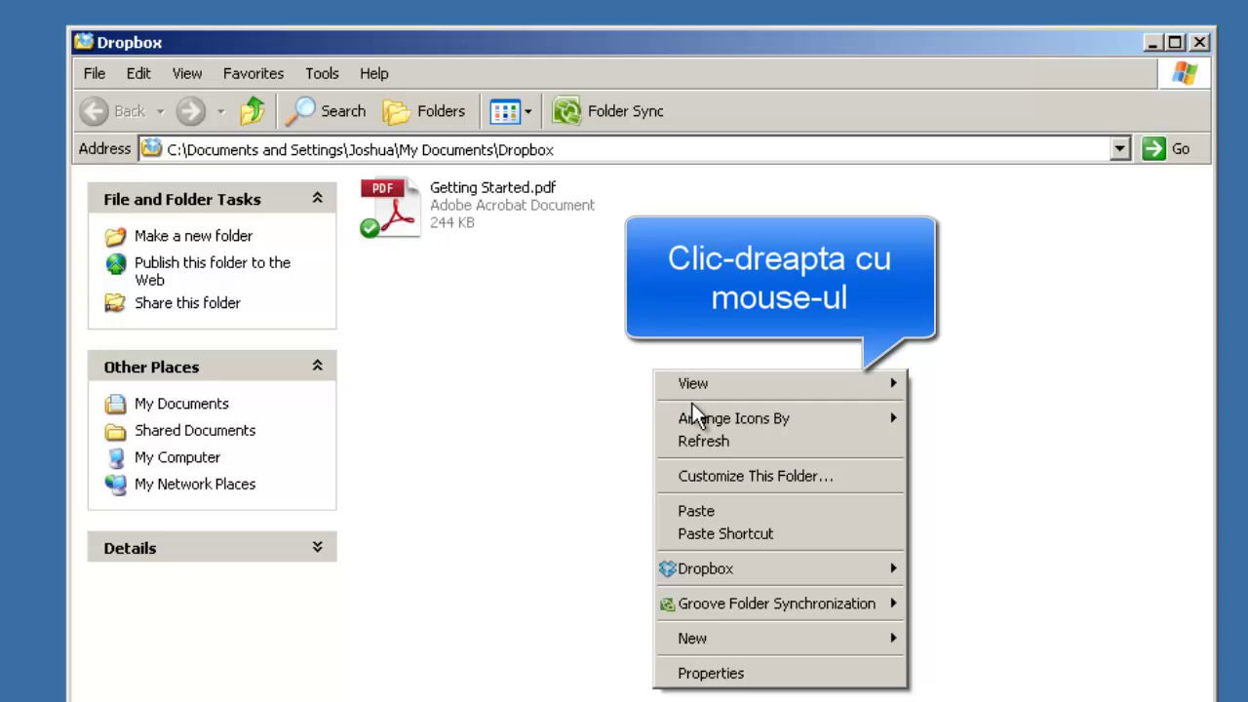
pyautogui.moveTo(719, 579)
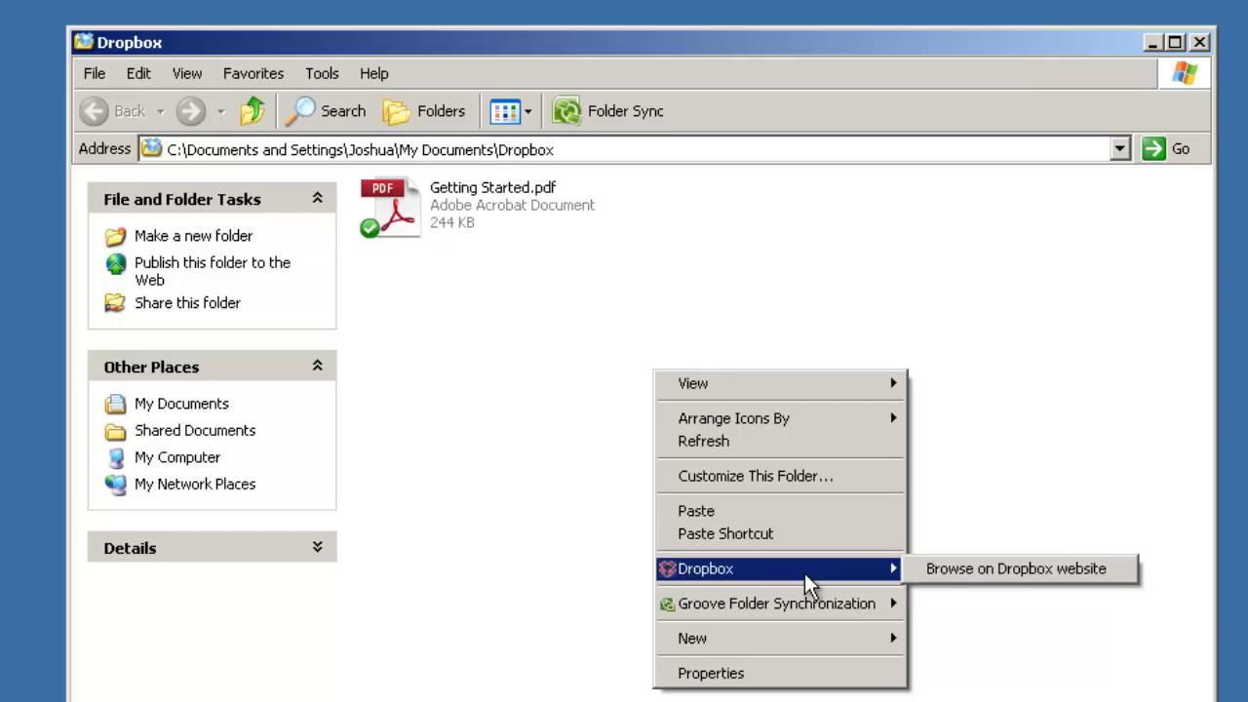
pyautogui.click(561, 490)
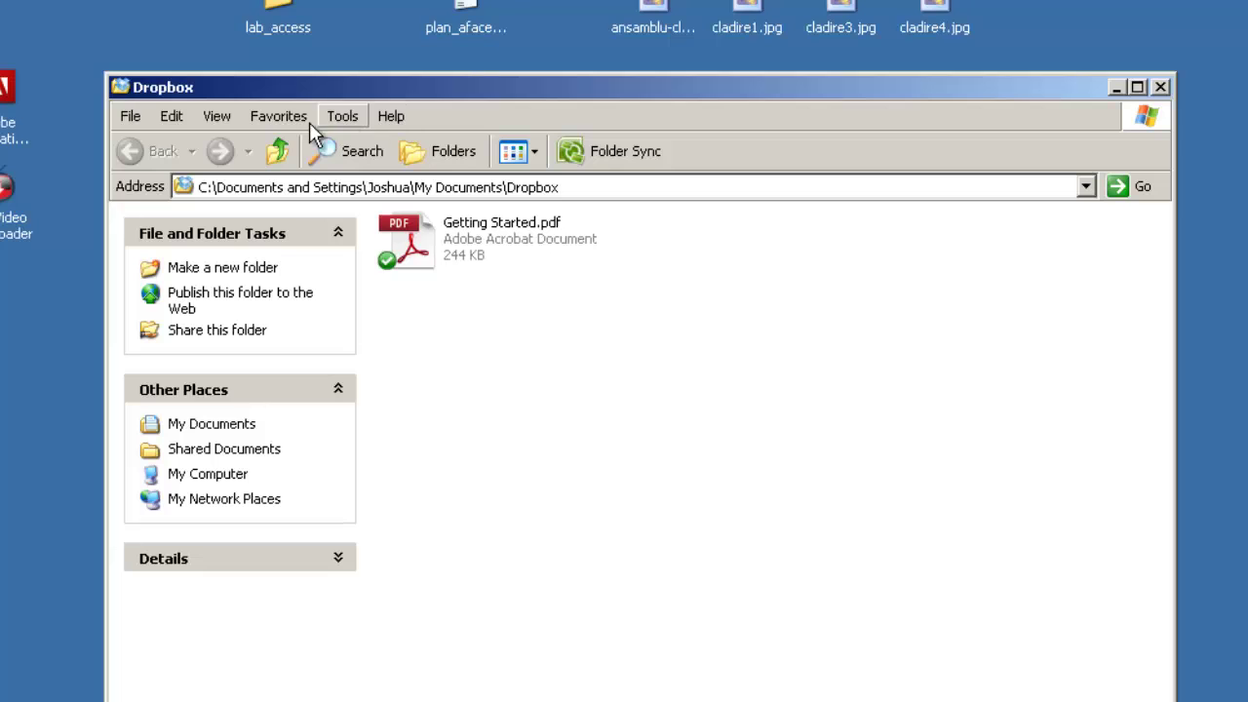
pyautogui.click(132, 116)
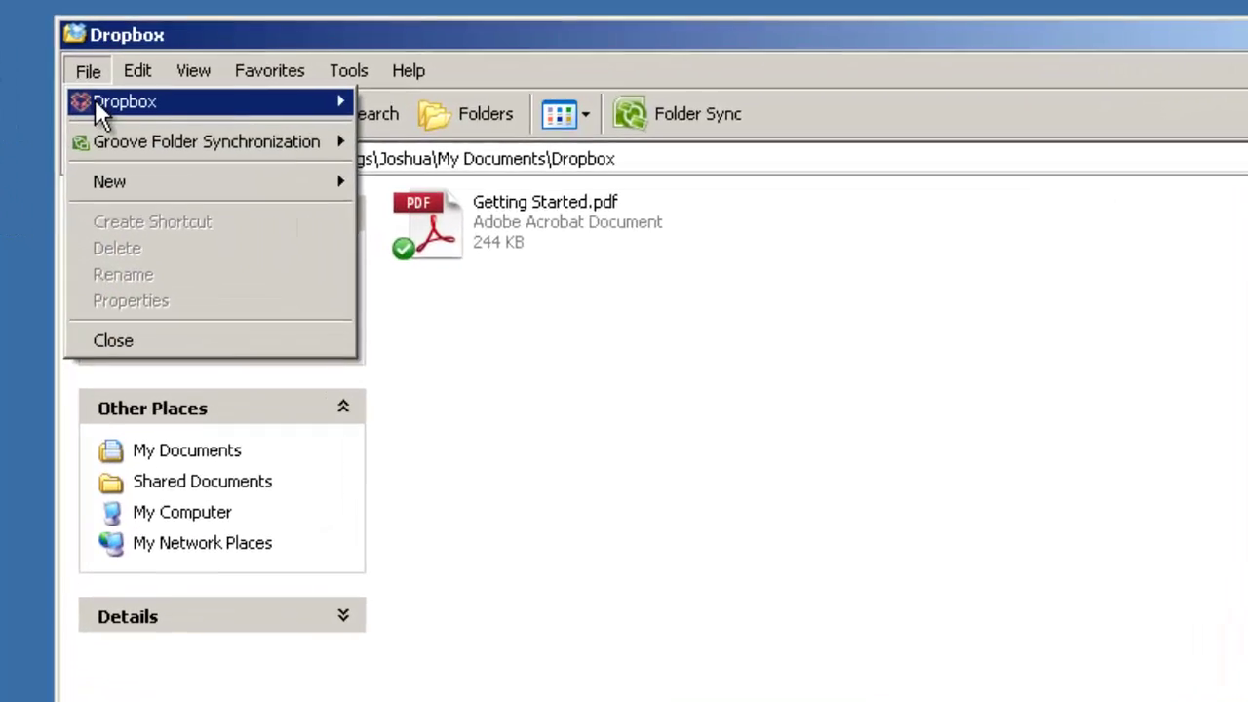
pyautogui.moveTo(97, 105)
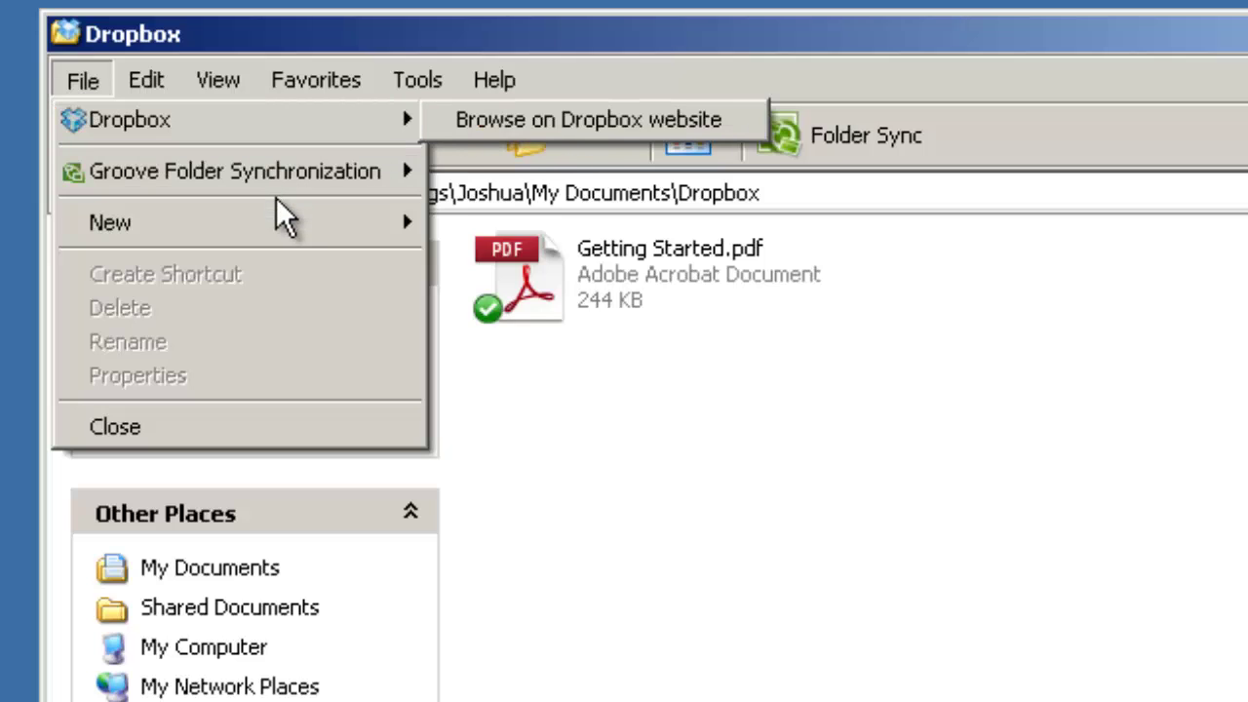
pyautogui.moveTo(281, 234)
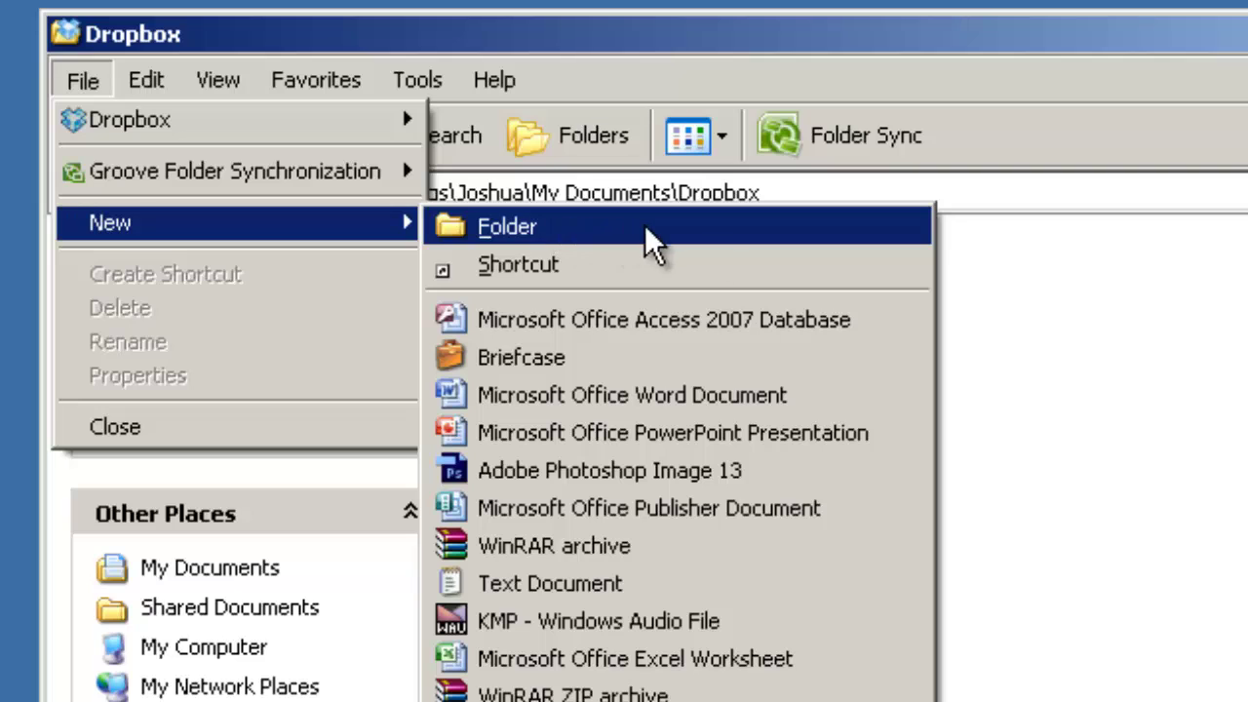
pyautogui.click(1225, 355)
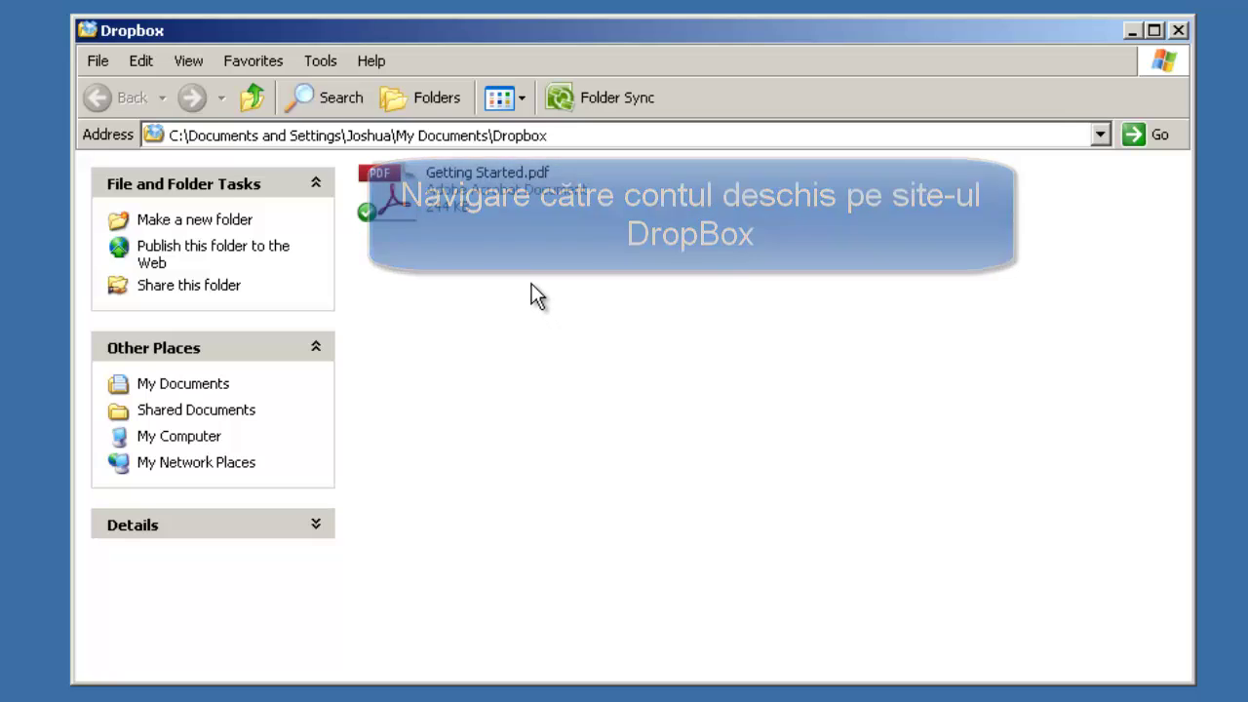
# Step: View the Dropbox folder's contents online with File > Dropbox > Browse on Dropbox website
pyautogui.rightClick(528, 280)
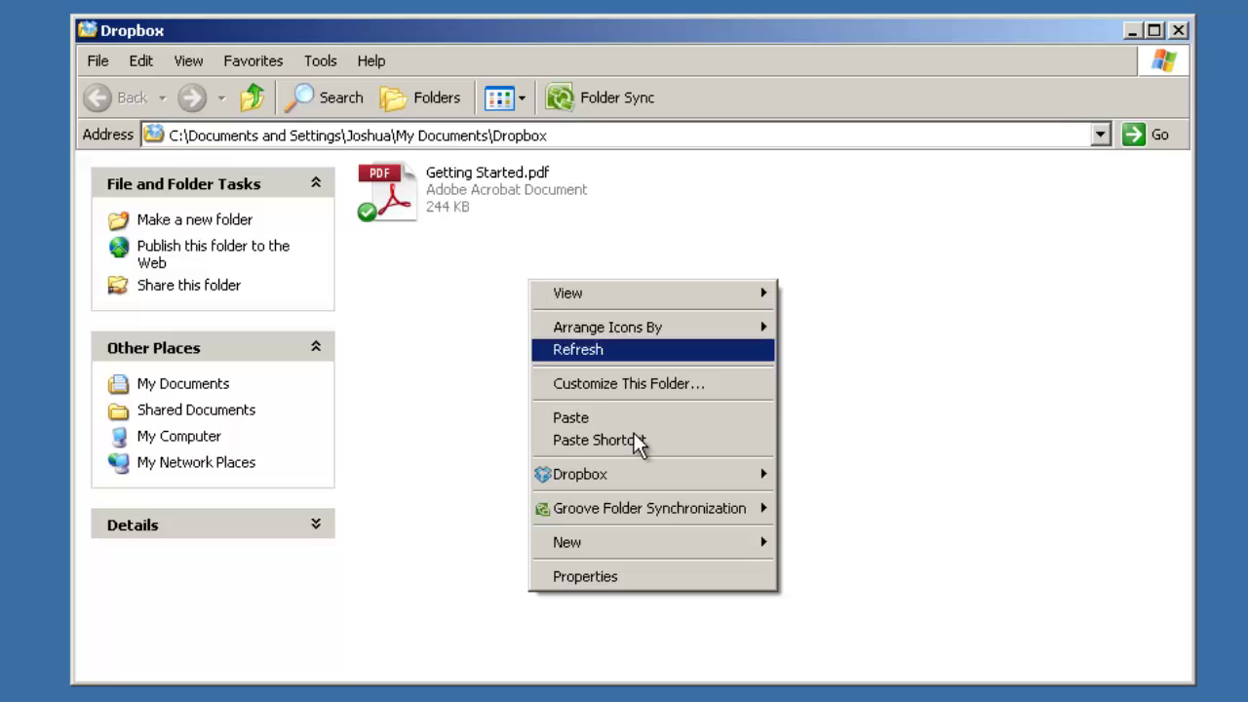
pyautogui.moveTo(705, 484)
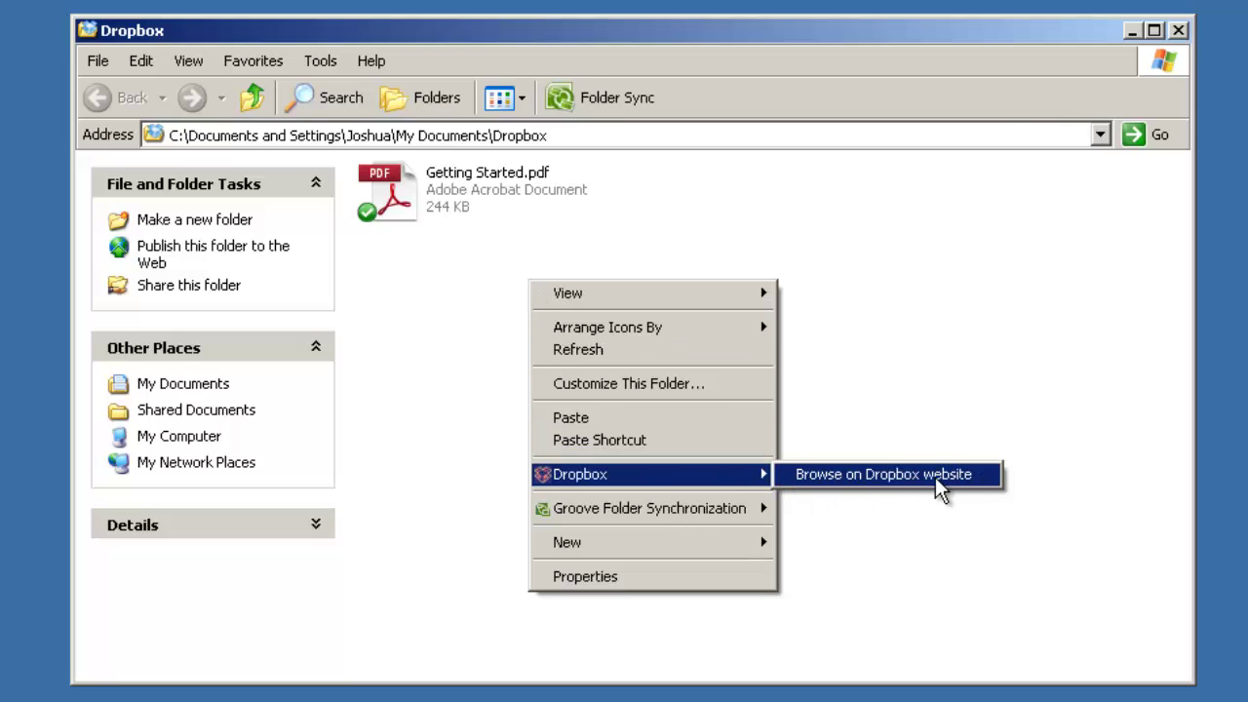
pyautogui.click(882, 259)
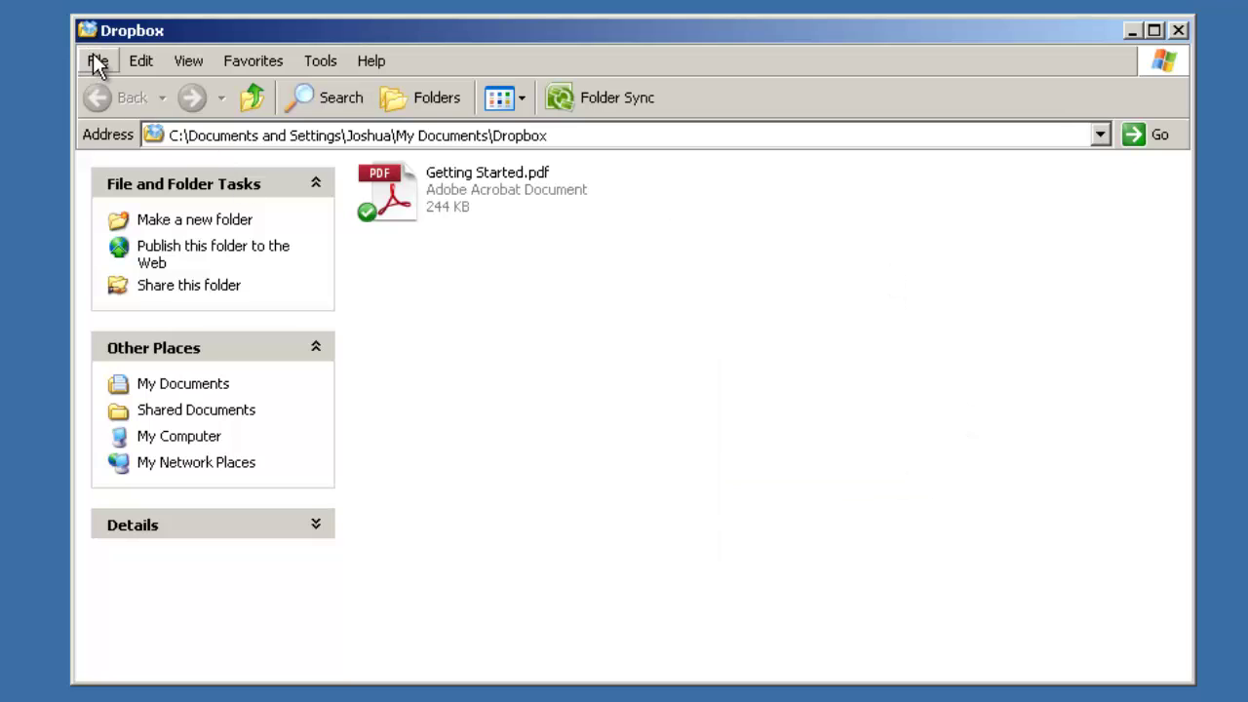
pyautogui.click(98, 61)
pyautogui.moveTo(102, 86)
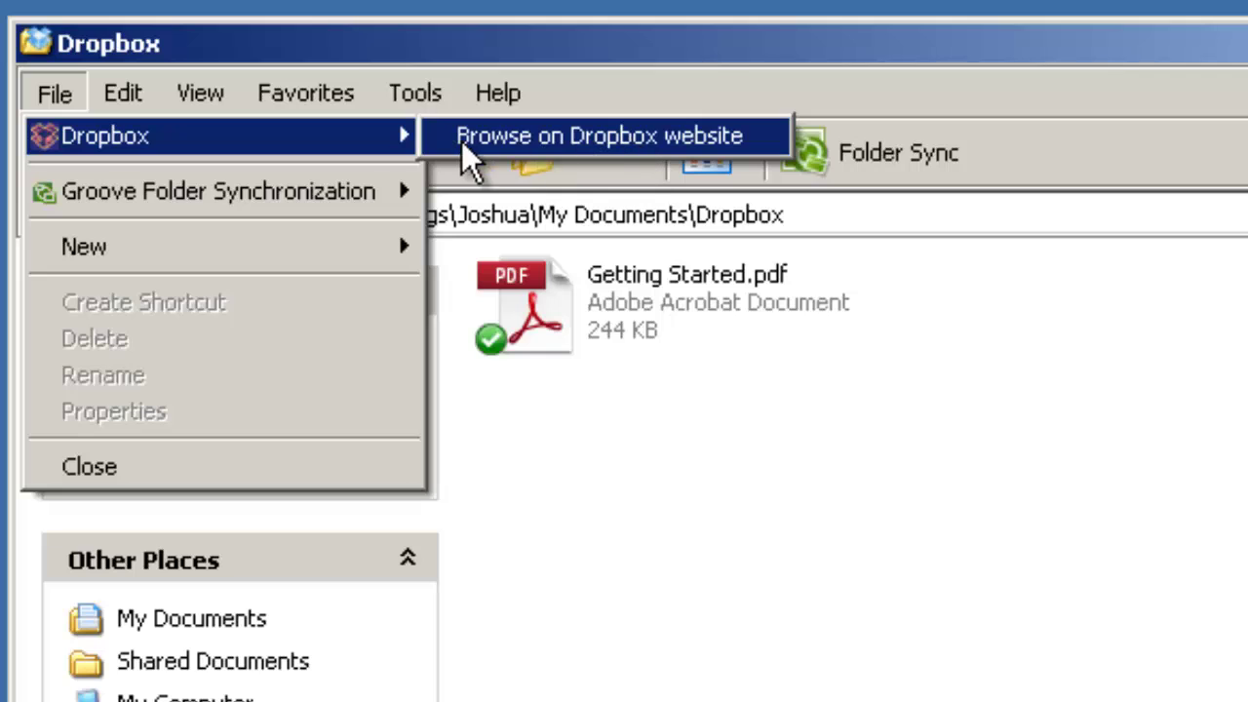
pyautogui.click(561, 141)
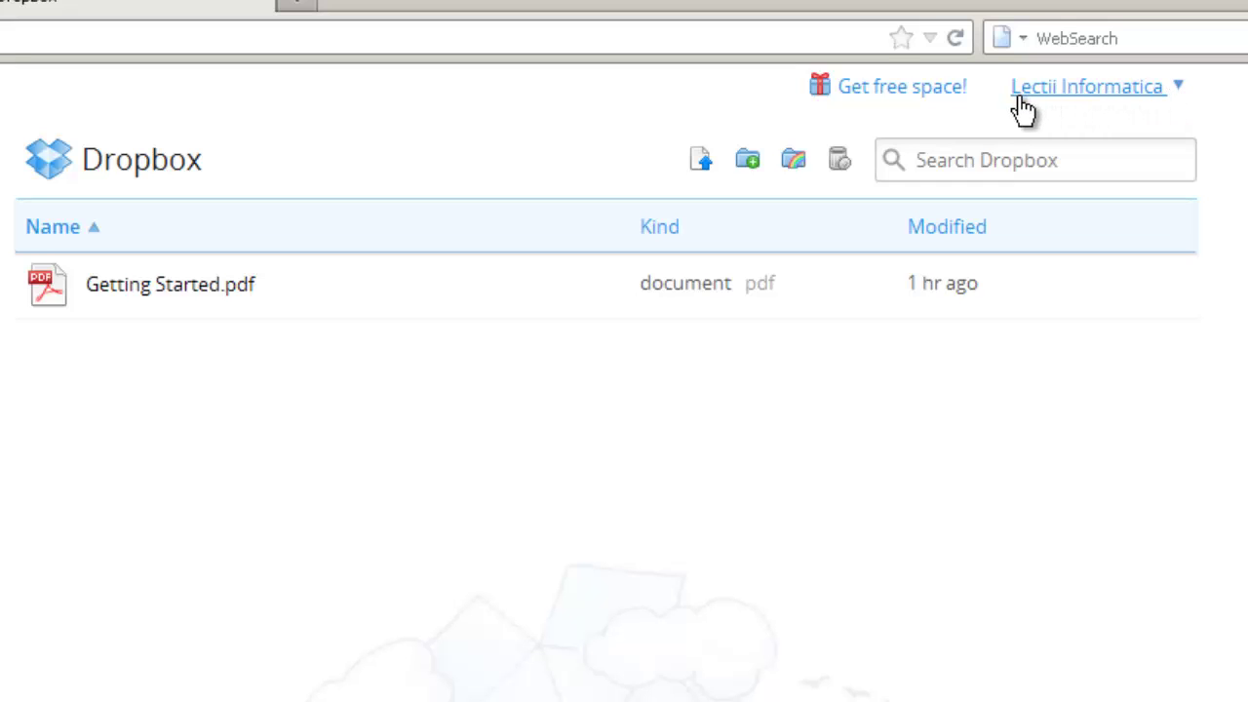
# Step: Choose Settings from the account name dropdown to view the Account info page
pyautogui.click(1182, 93)
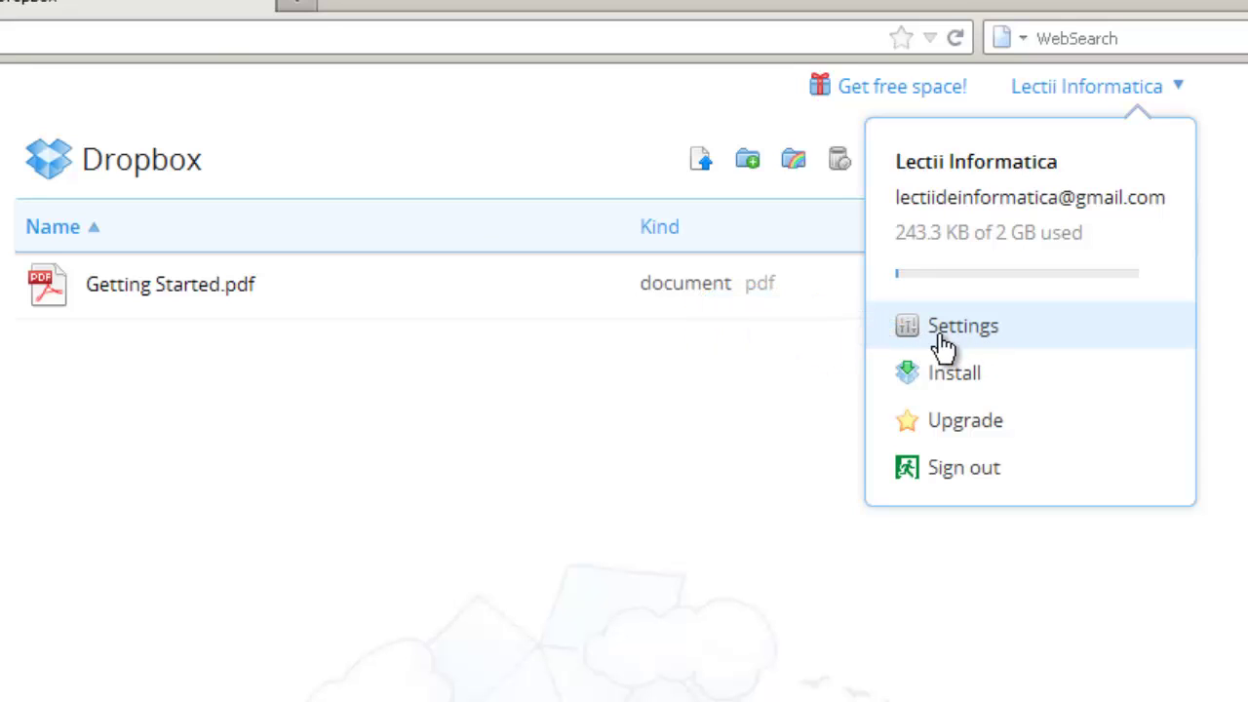
pyautogui.click(944, 331)
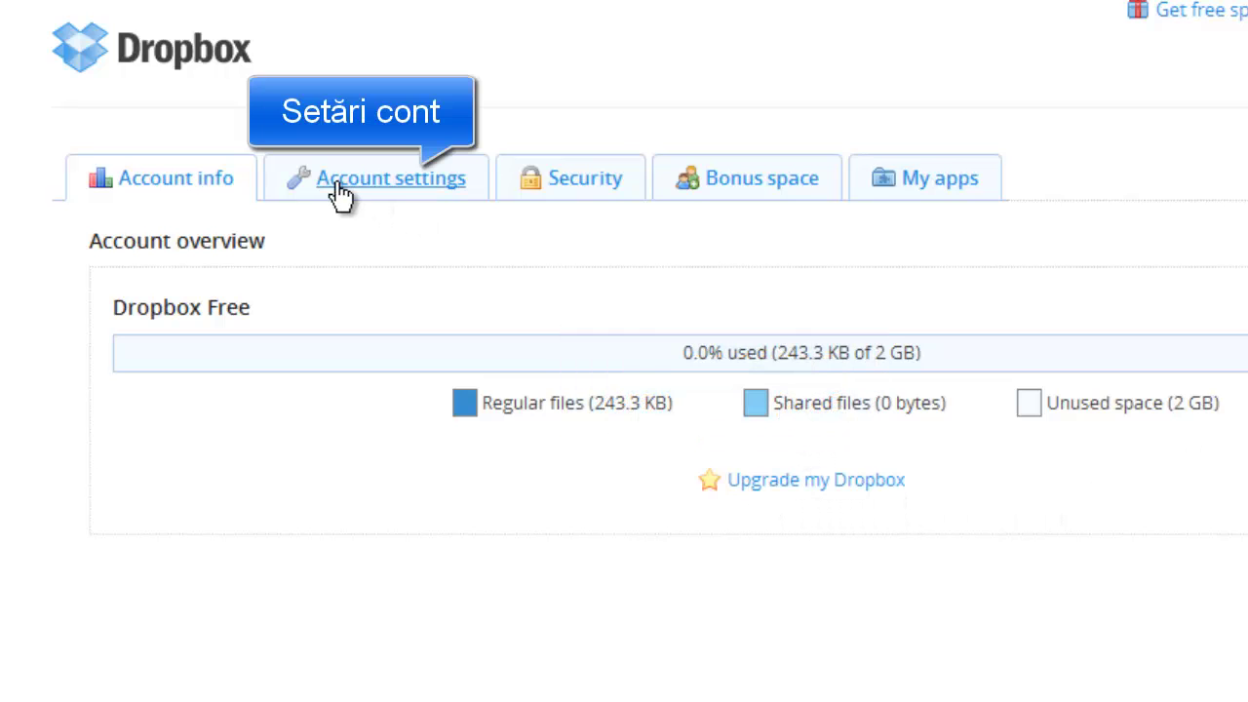
# Step: Switch to the Account settings tab and select the first and last name text
pyautogui.click(406, 195)
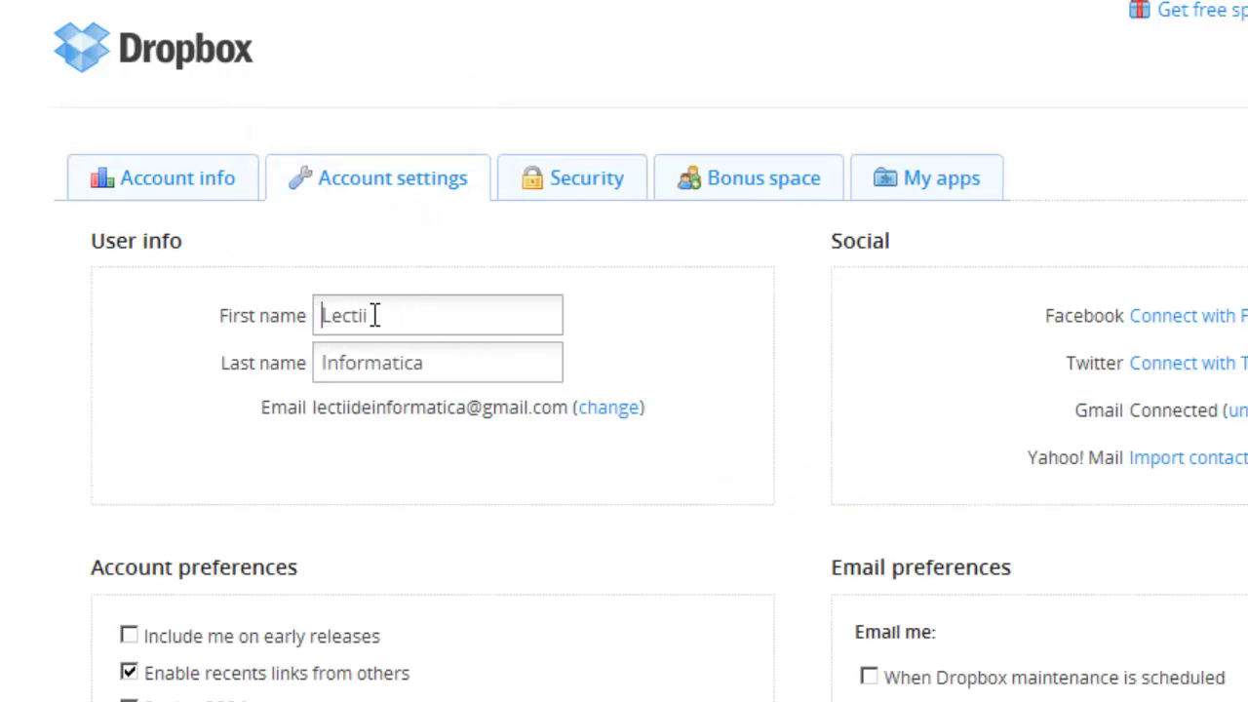
pyautogui.moveTo(374, 315); pyautogui.dragTo(347, 315)
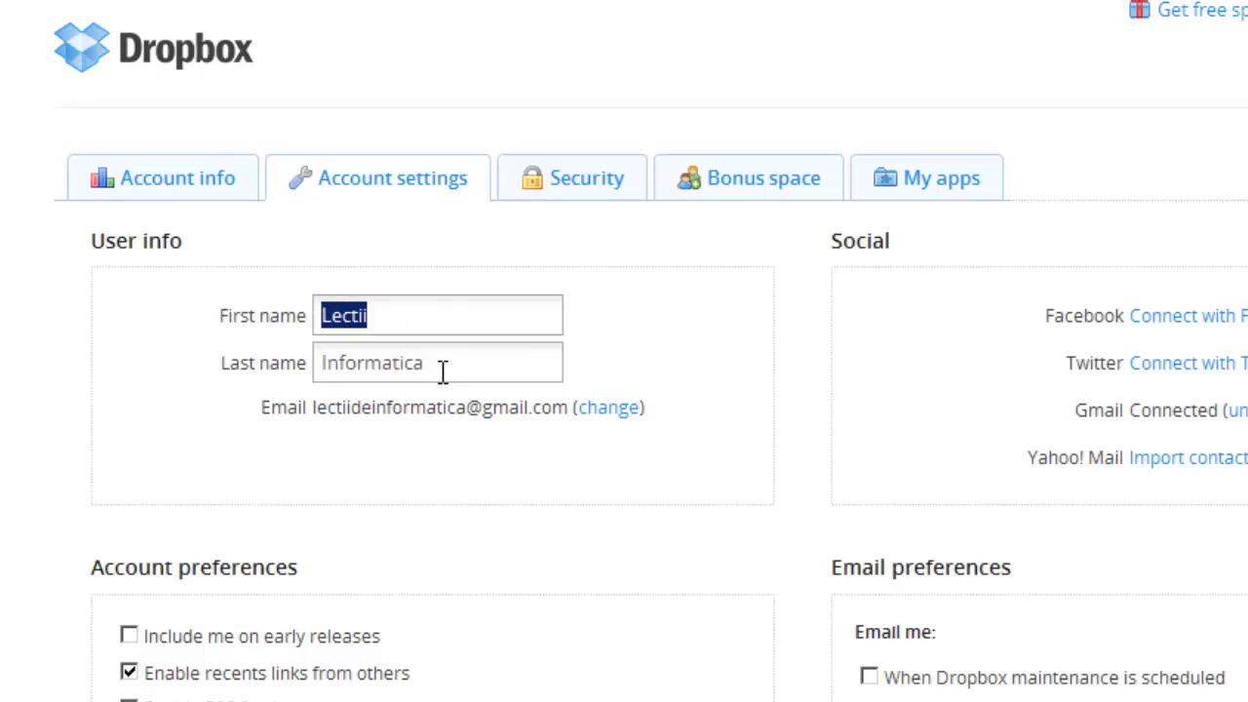
pyautogui.moveTo(442, 374); pyautogui.dragTo(305, 363)
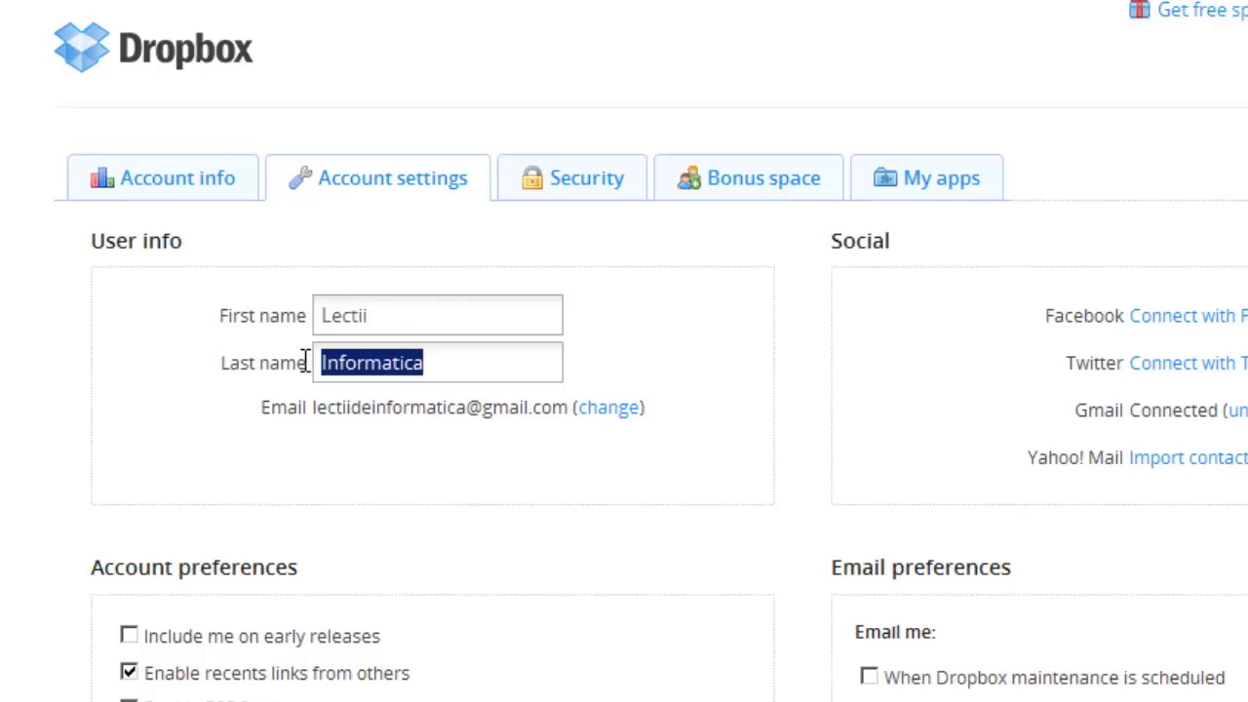
pyautogui.click(696, 365)
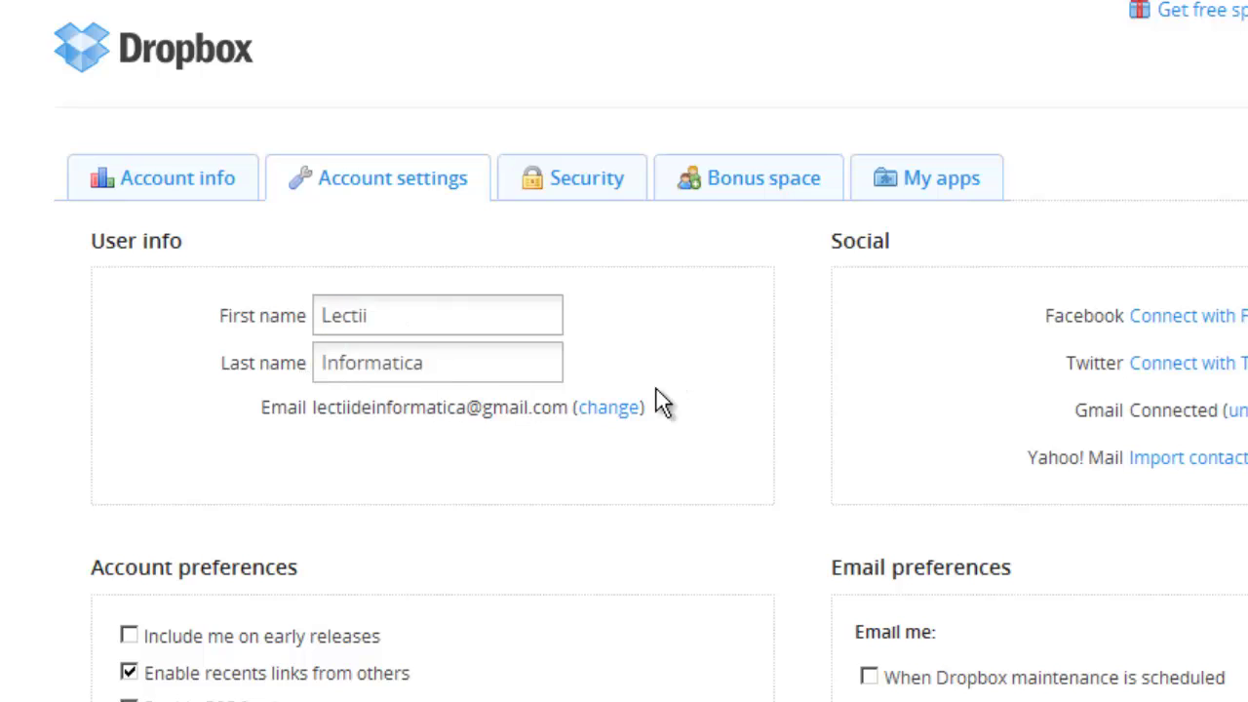
# Step: Open the email change dialog, step through its fields, and close it without saving
pyautogui.click(608, 411)
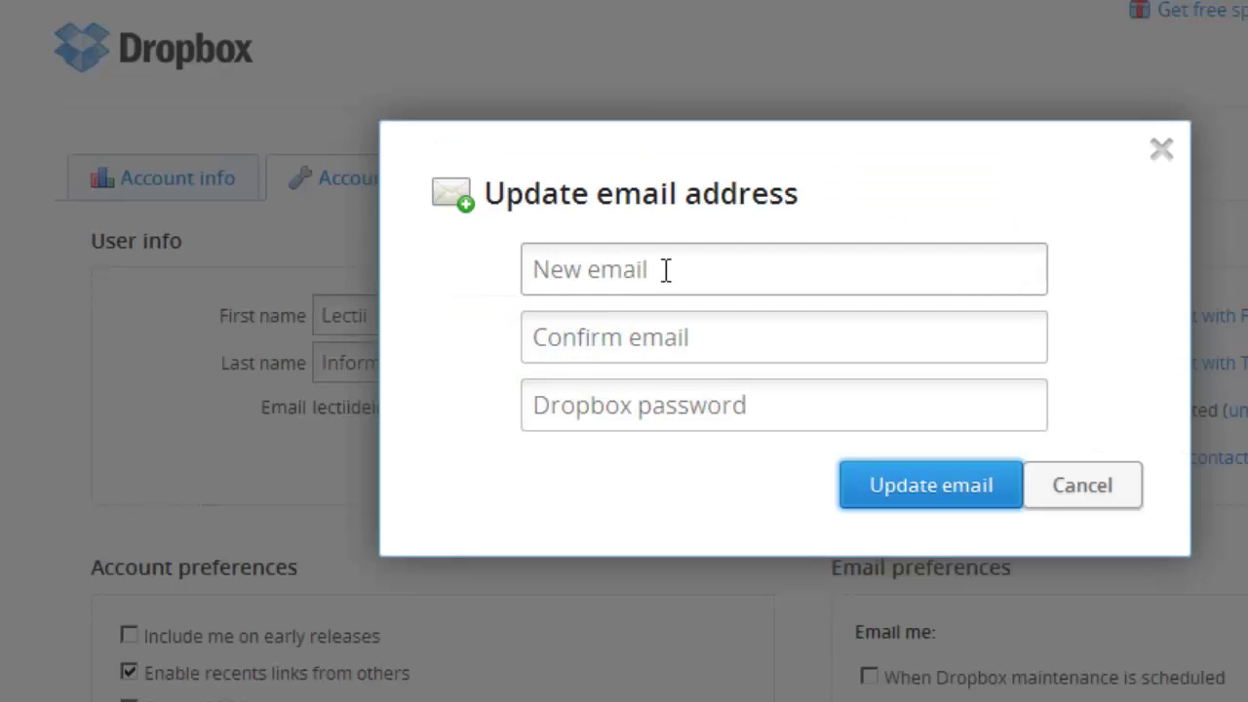
pyautogui.click(551, 268)
pyautogui.click(563, 341)
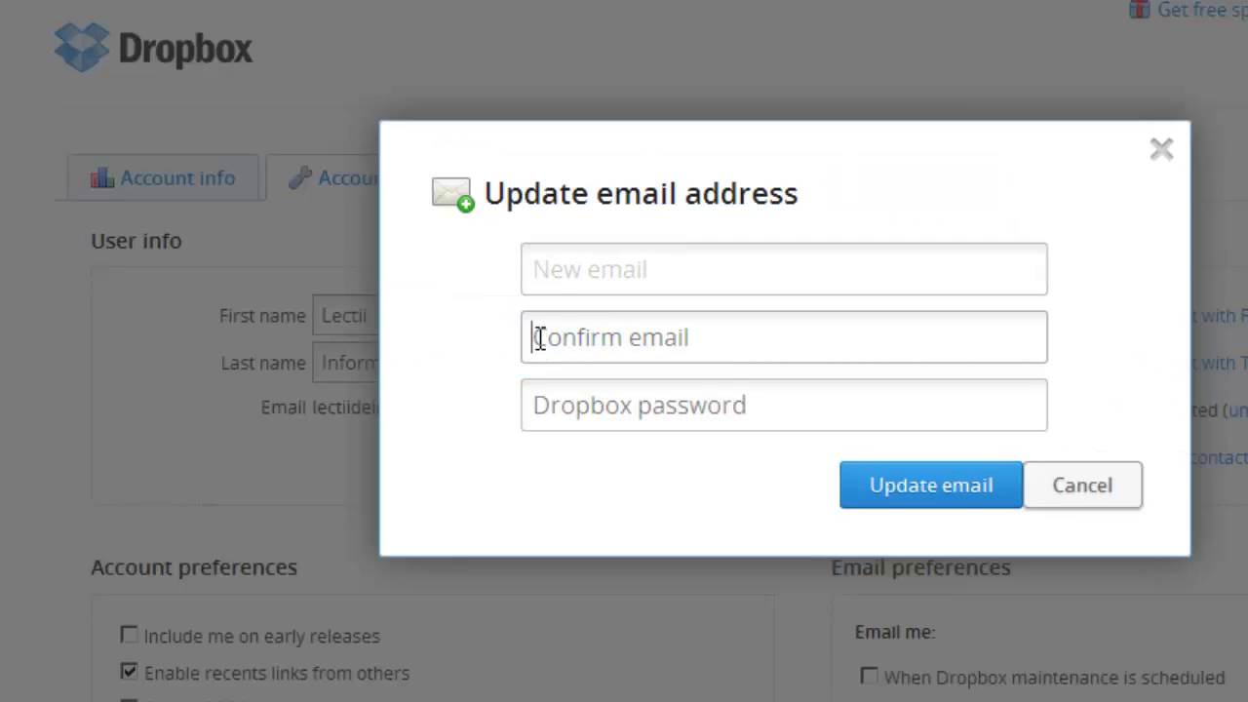
pyautogui.click(546, 397)
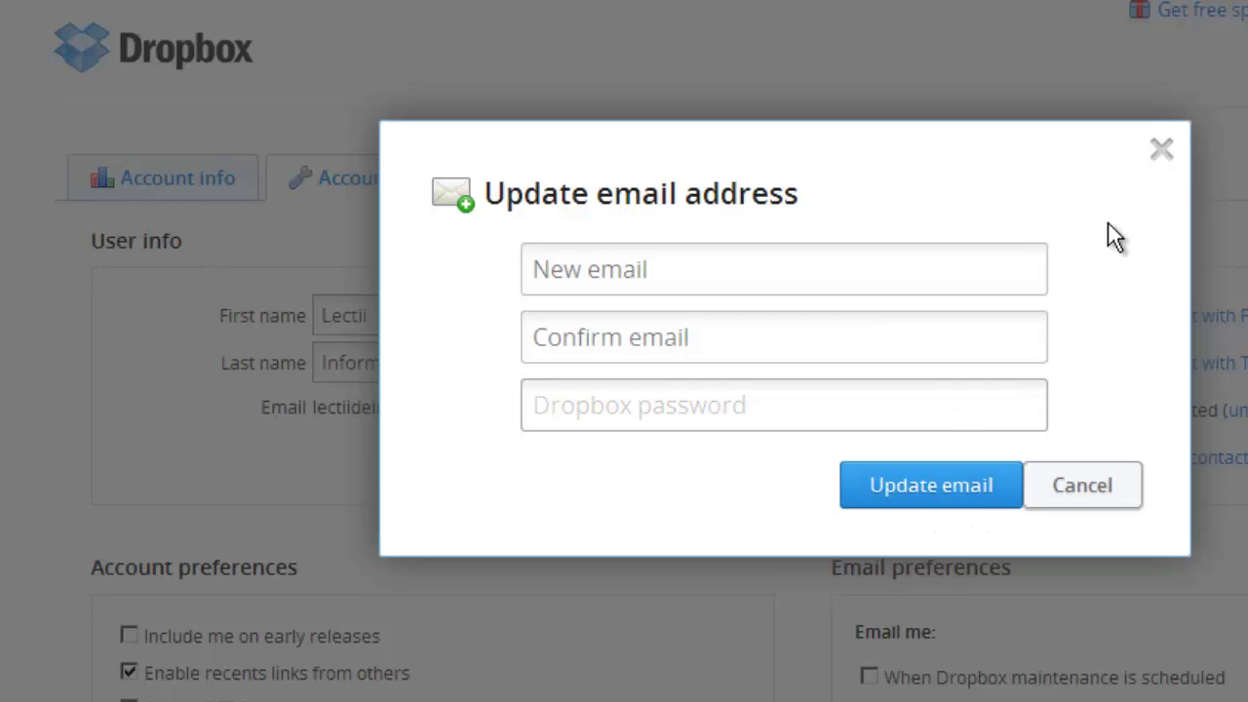
pyautogui.click(1161, 148)
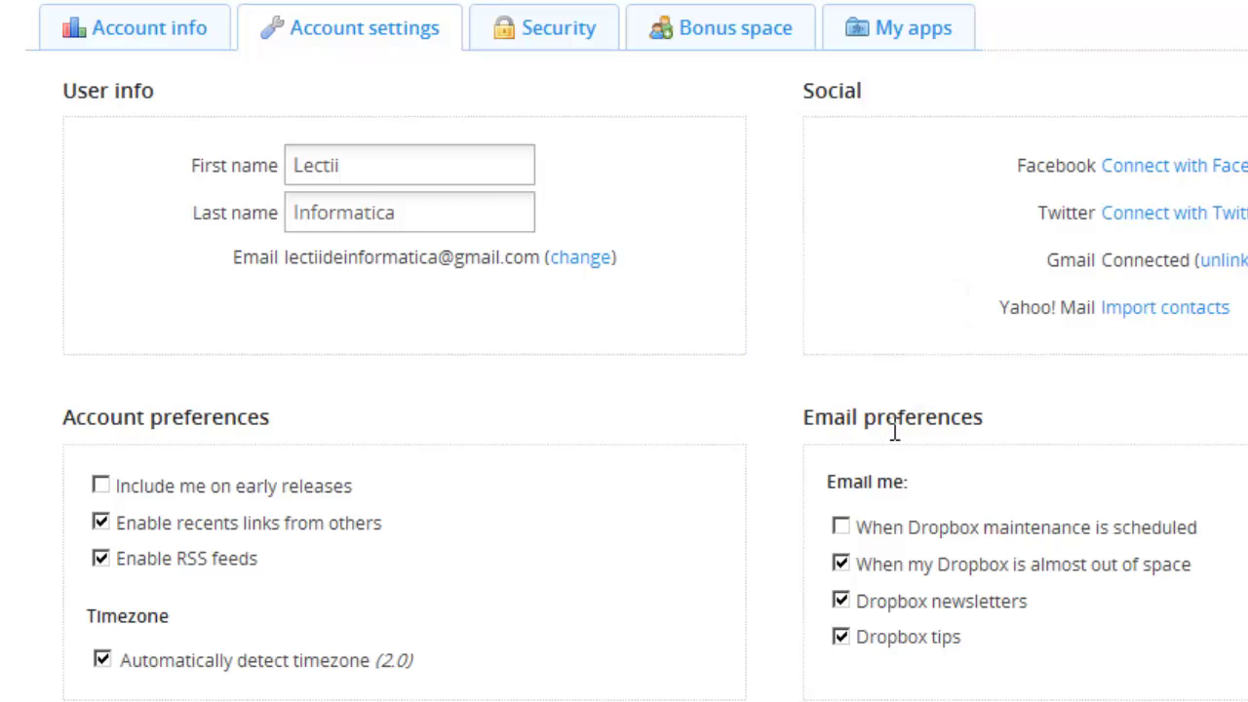
pyautogui.scroll(-3, 1148, 415)
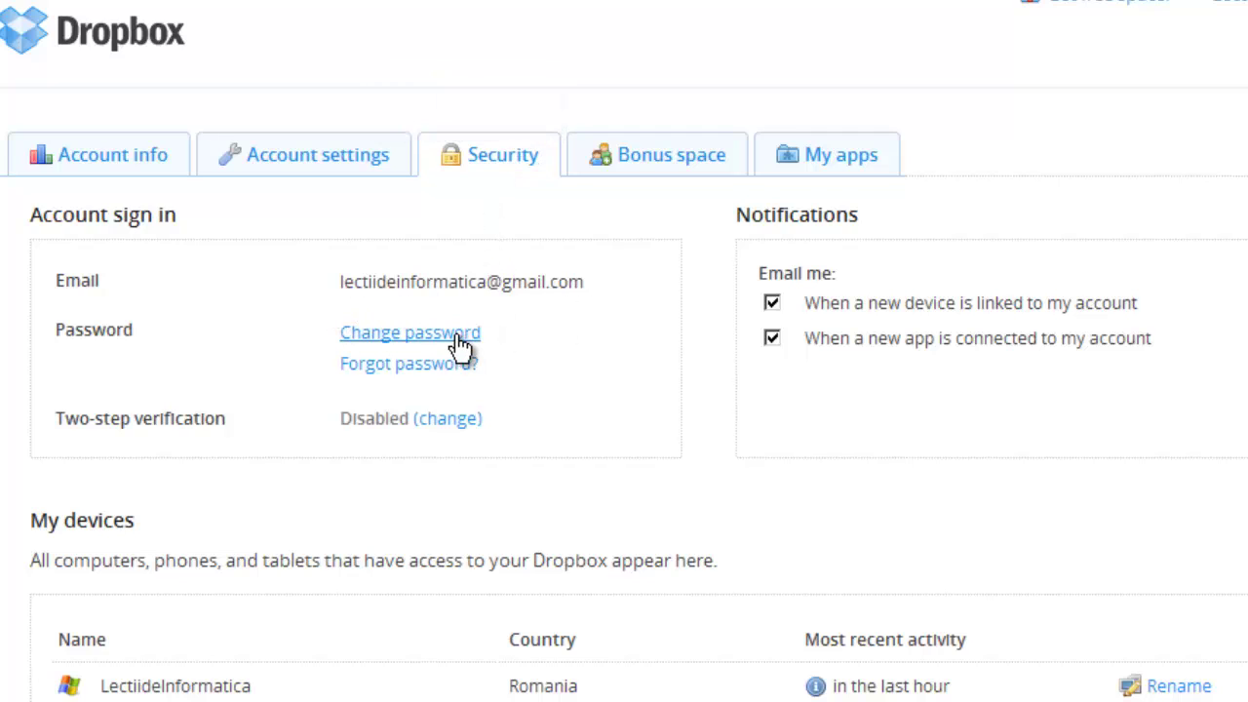
# Step: Close the Change password dialog unchanged, then open the 'Forgot password?' link
pyautogui.click(381, 338)
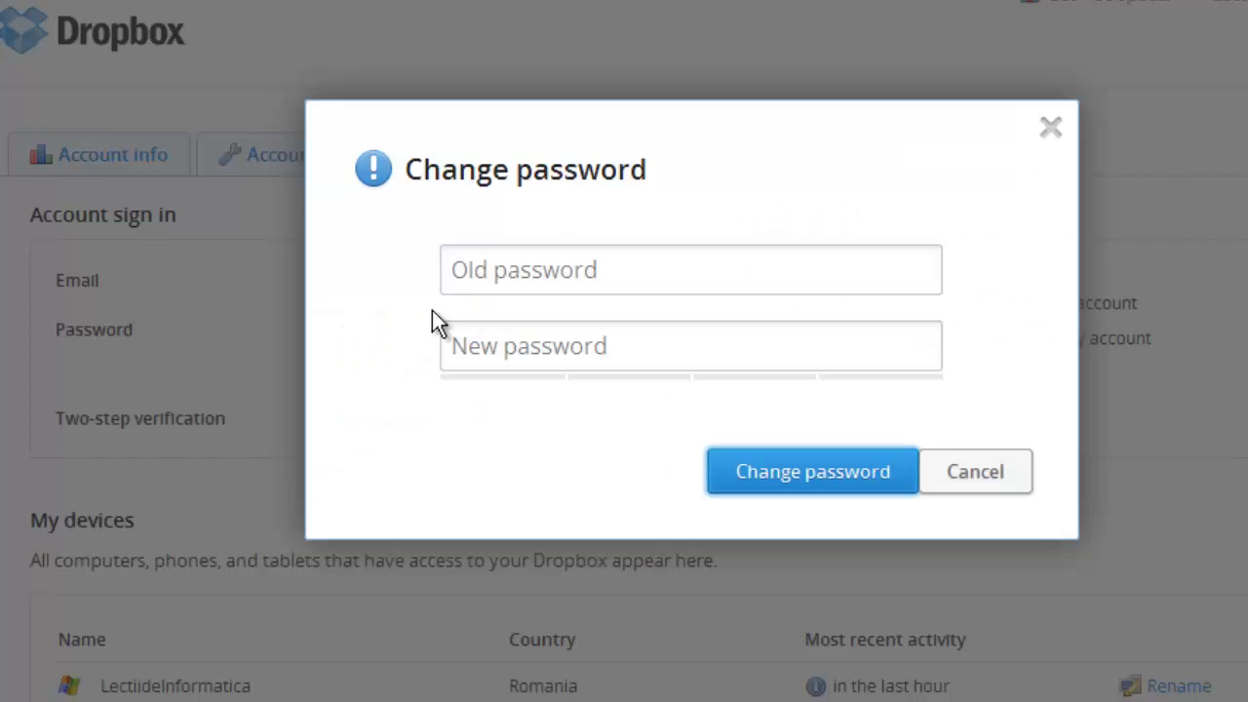
pyautogui.click(452, 270)
pyautogui.click(456, 336)
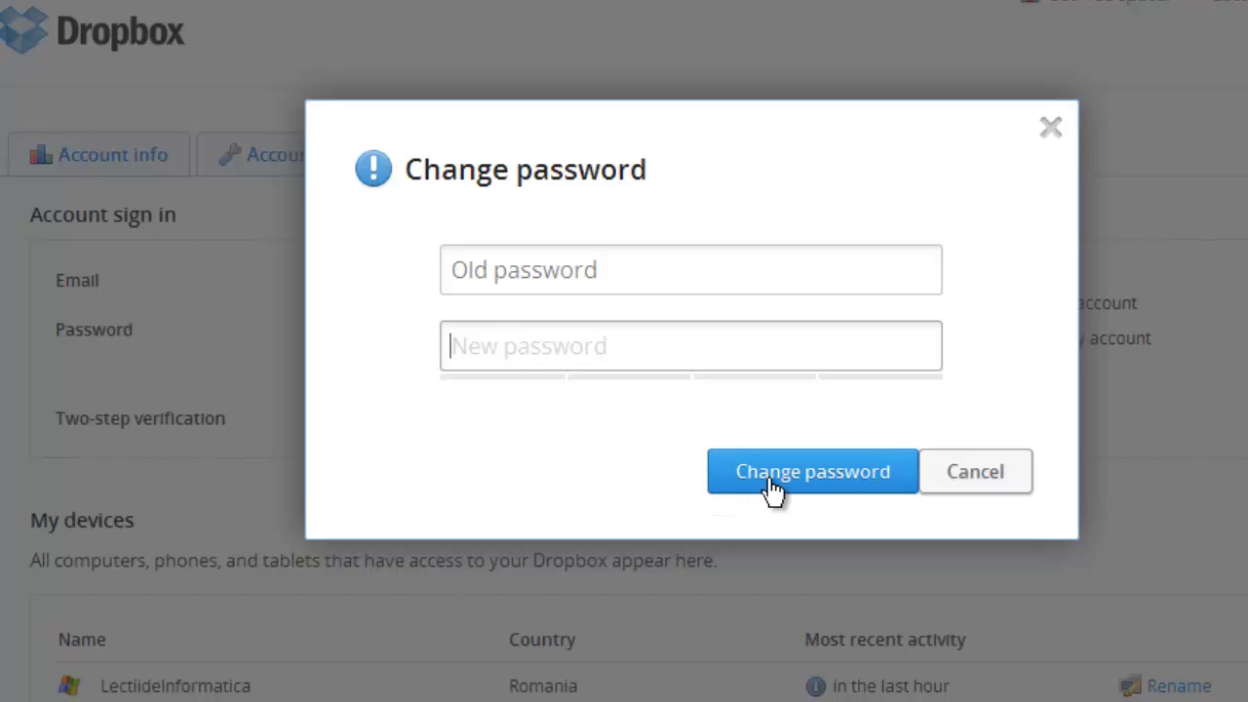
pyautogui.click(1050, 130)
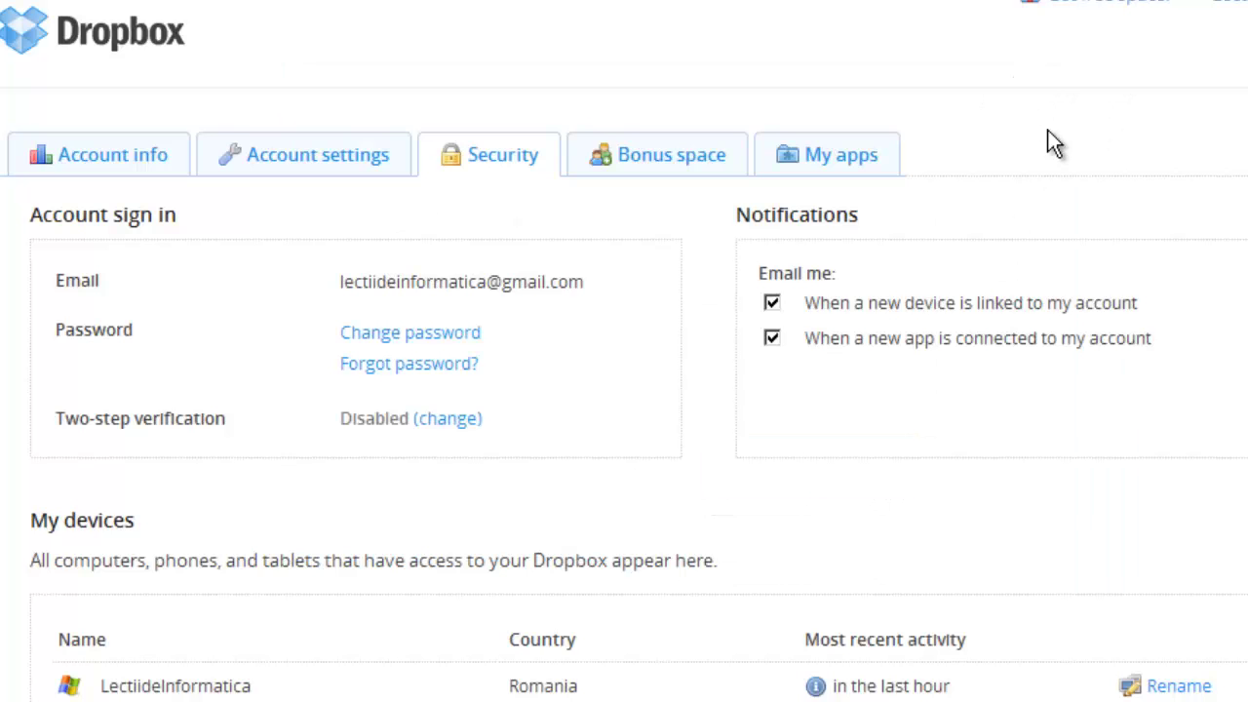
pyautogui.click(384, 365)
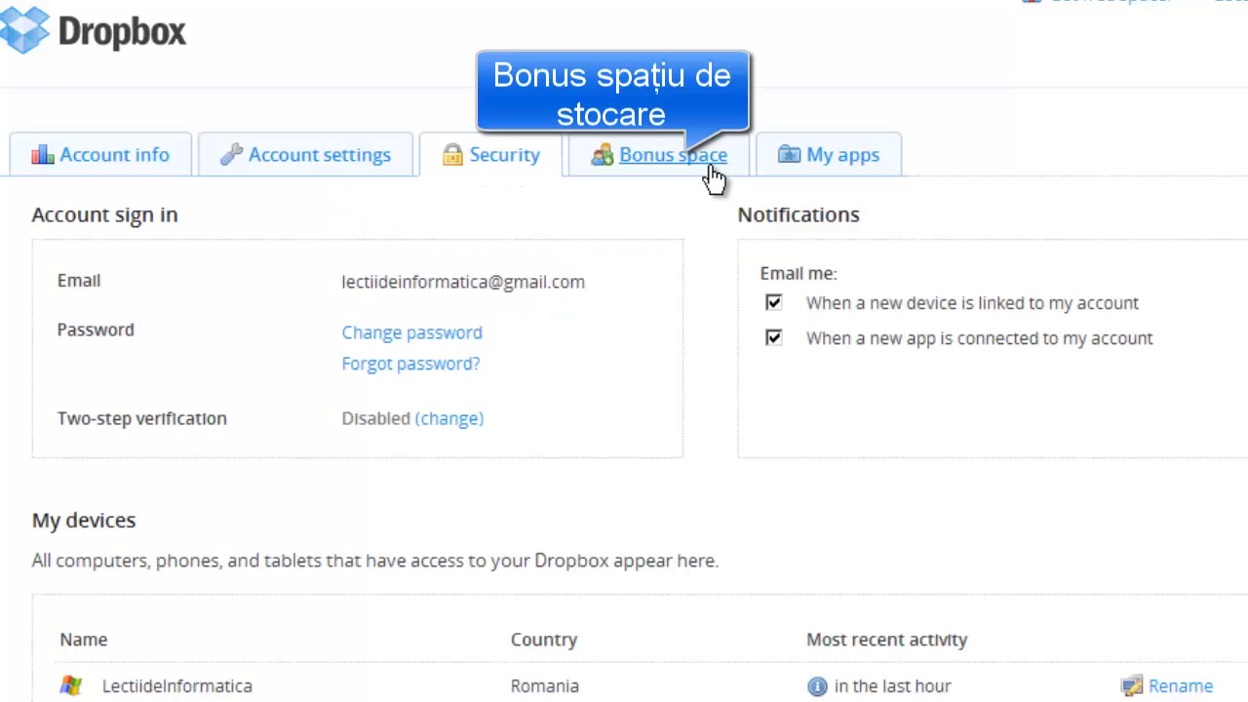
# Step: View the Bonus space offers and scroll through the Getting Started checklist
pyautogui.click(666, 171)
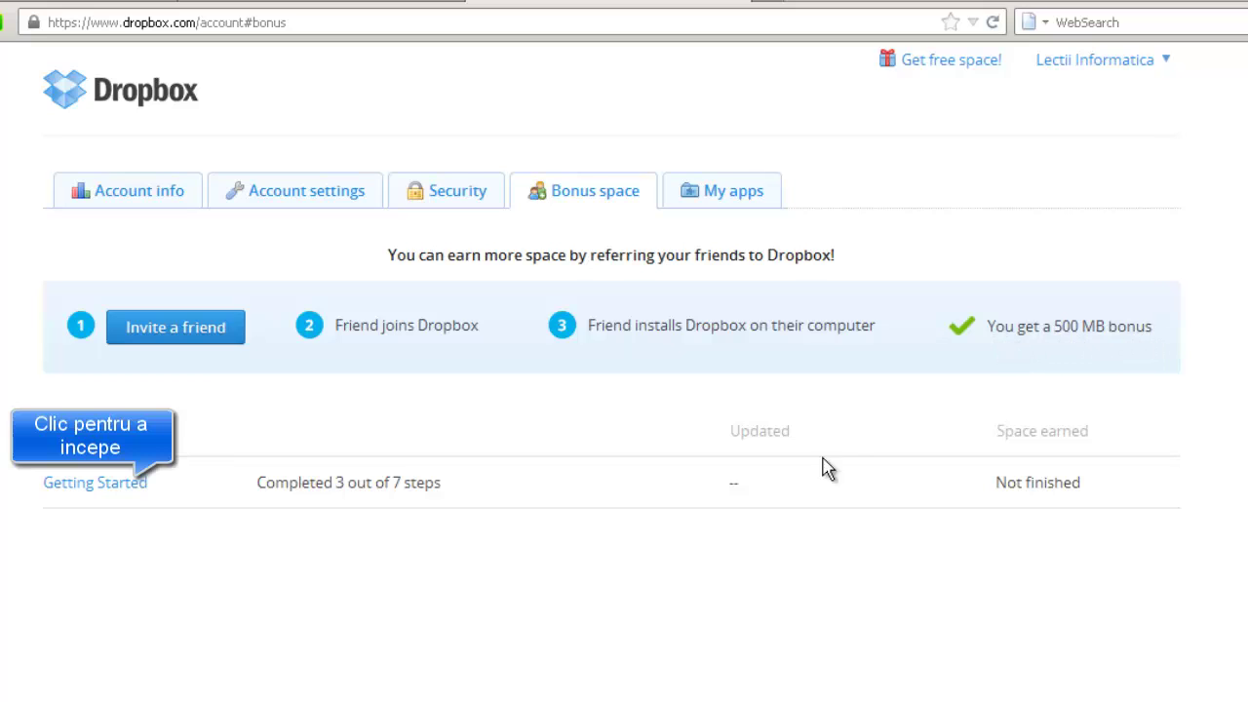
pyautogui.click(85, 487)
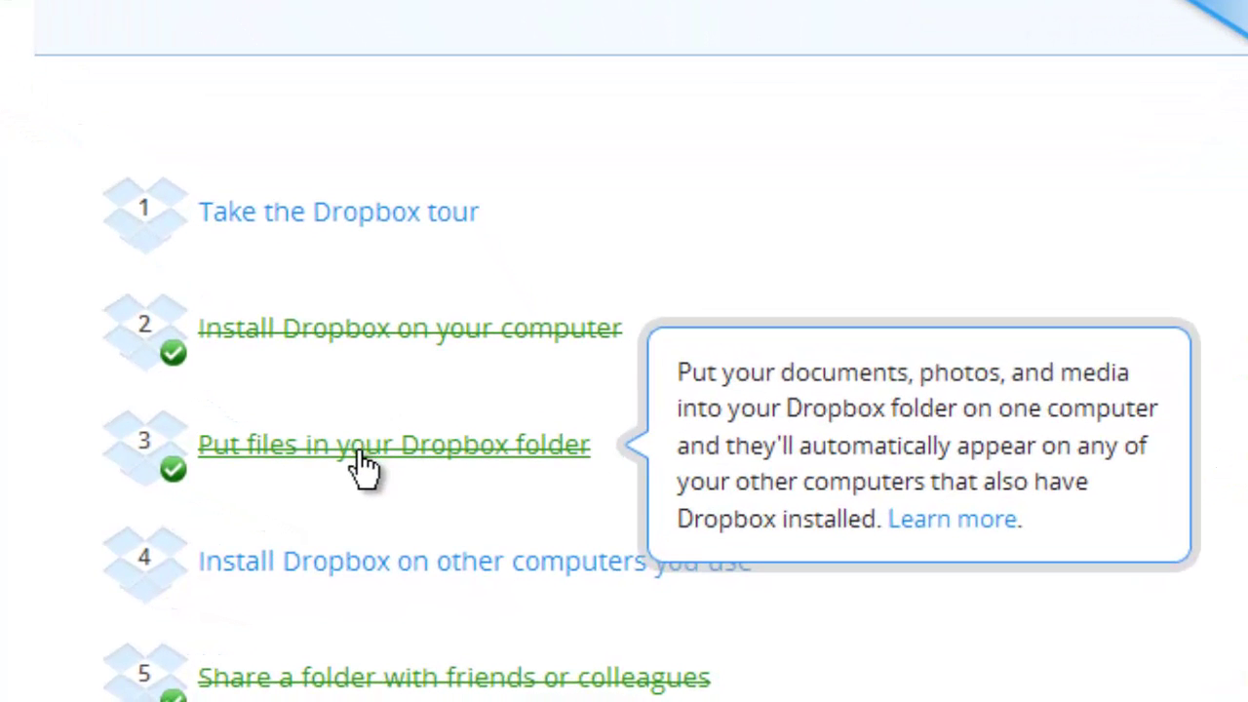
pyautogui.scroll(-2, 361, 468)
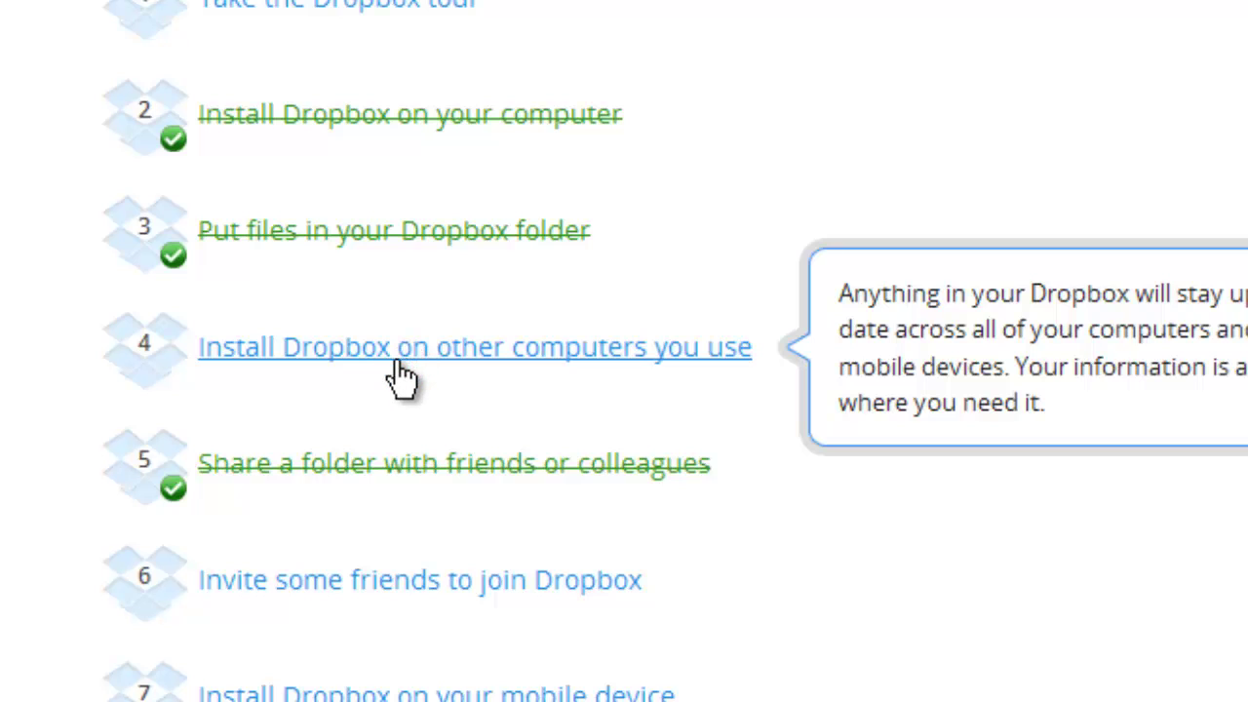
pyautogui.scroll(-1, 401, 400)
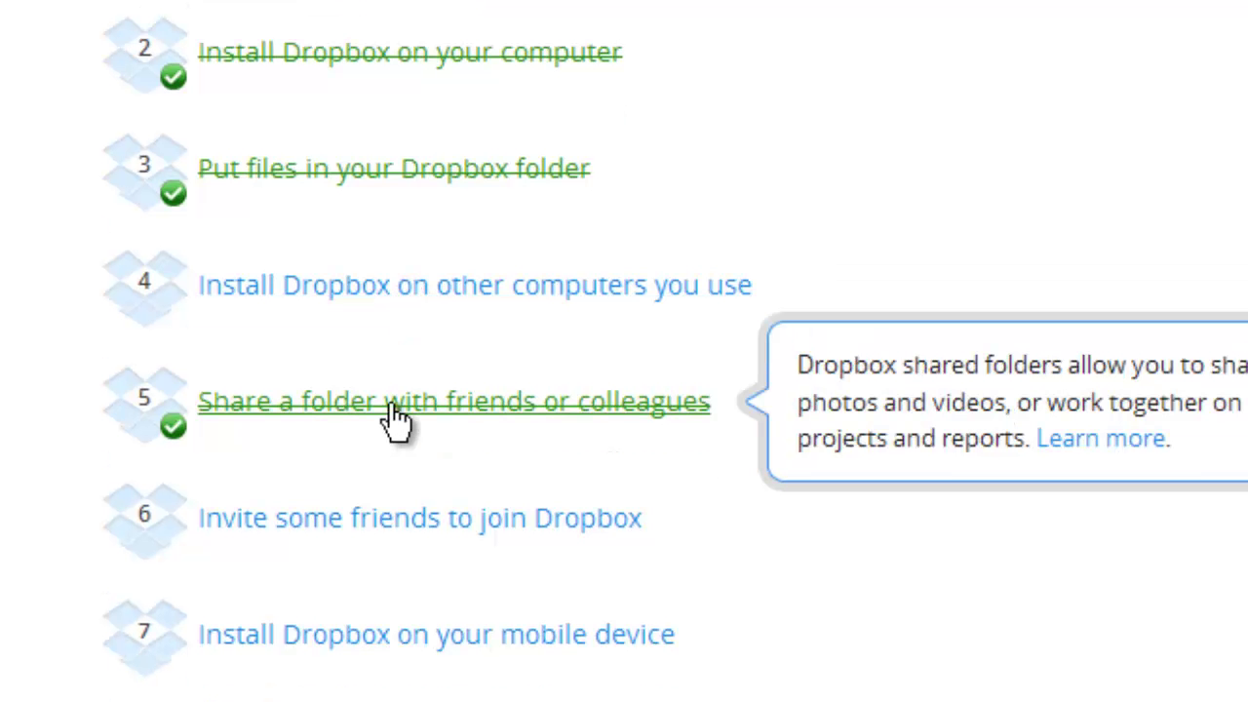
# Step: Check the connected apps under My apps, then close the Account tab to return home
pyautogui.moveTo(363, 548)
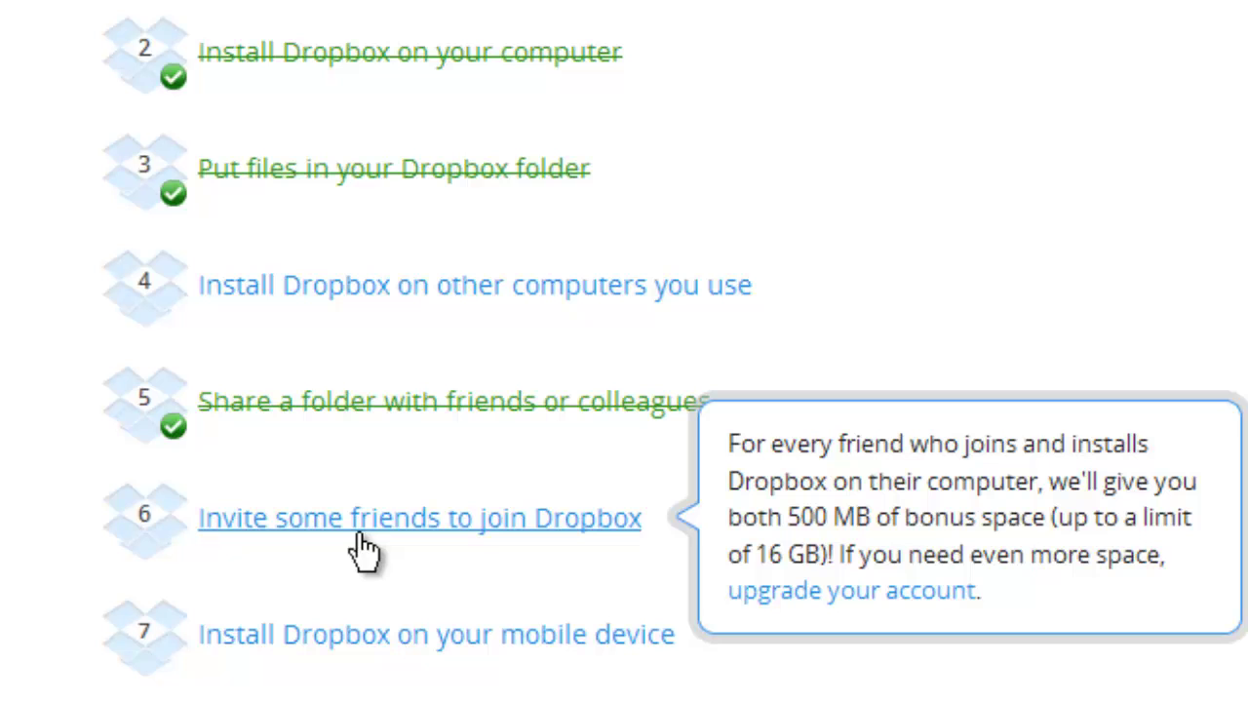
pyautogui.moveTo(360, 624)
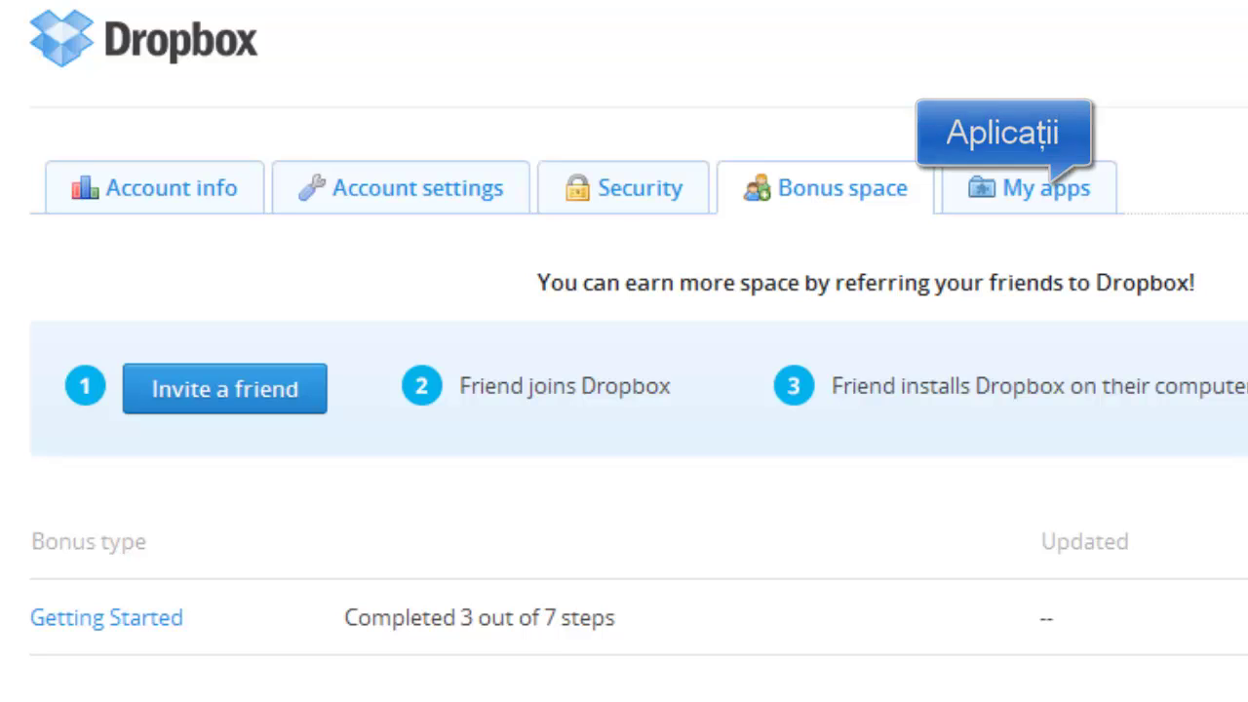
pyautogui.click(1041, 200)
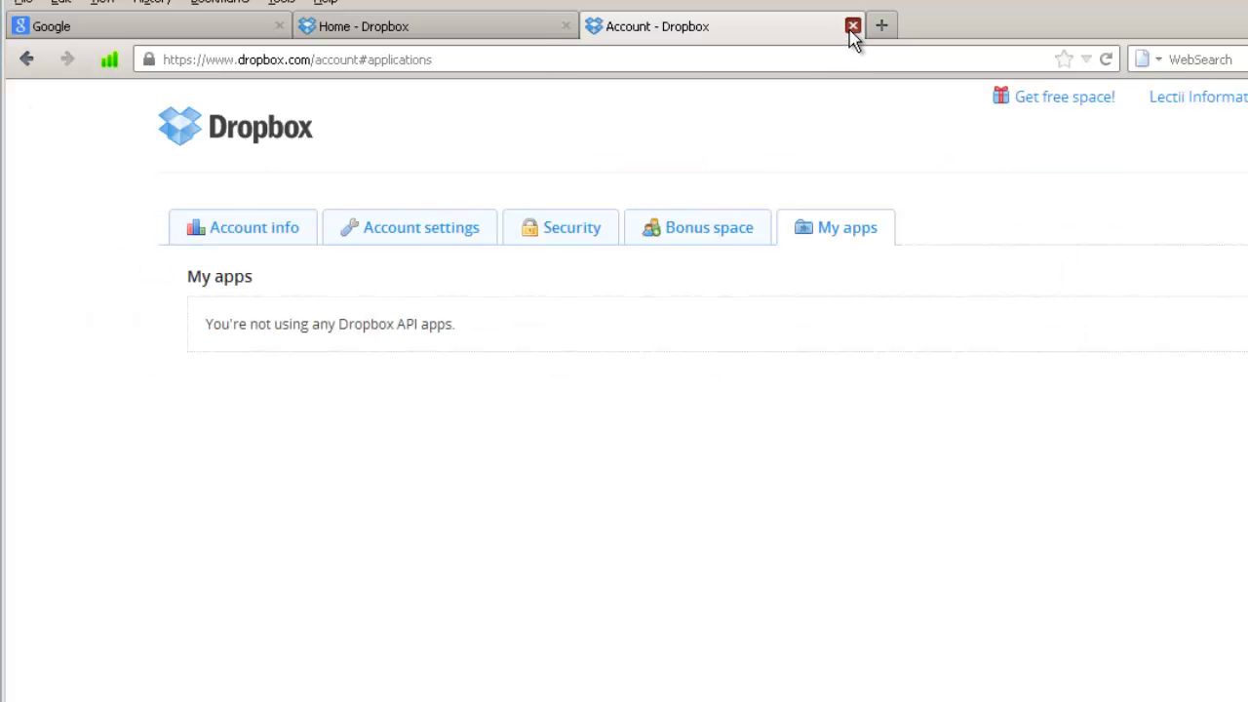
pyautogui.click(851, 27)
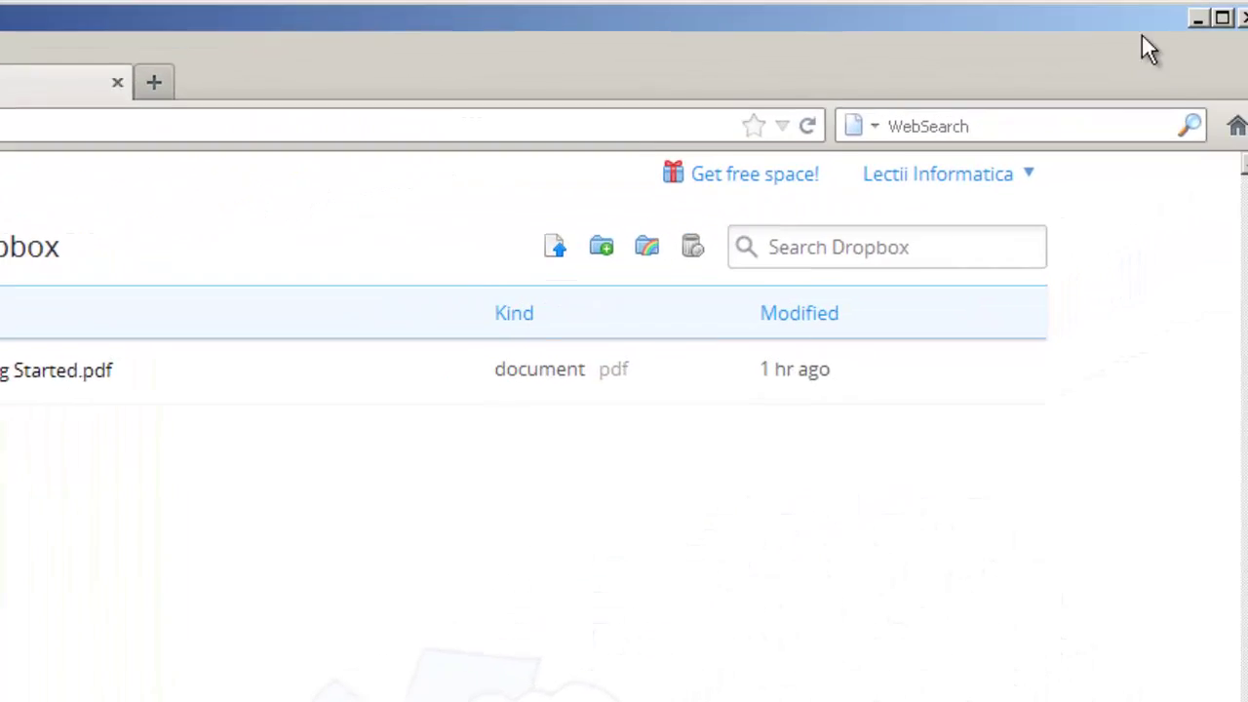
# Step: Minimize Firefox and create a new folder named 'imagini' in the Dropbox folder
pyautogui.click(1174, 23)
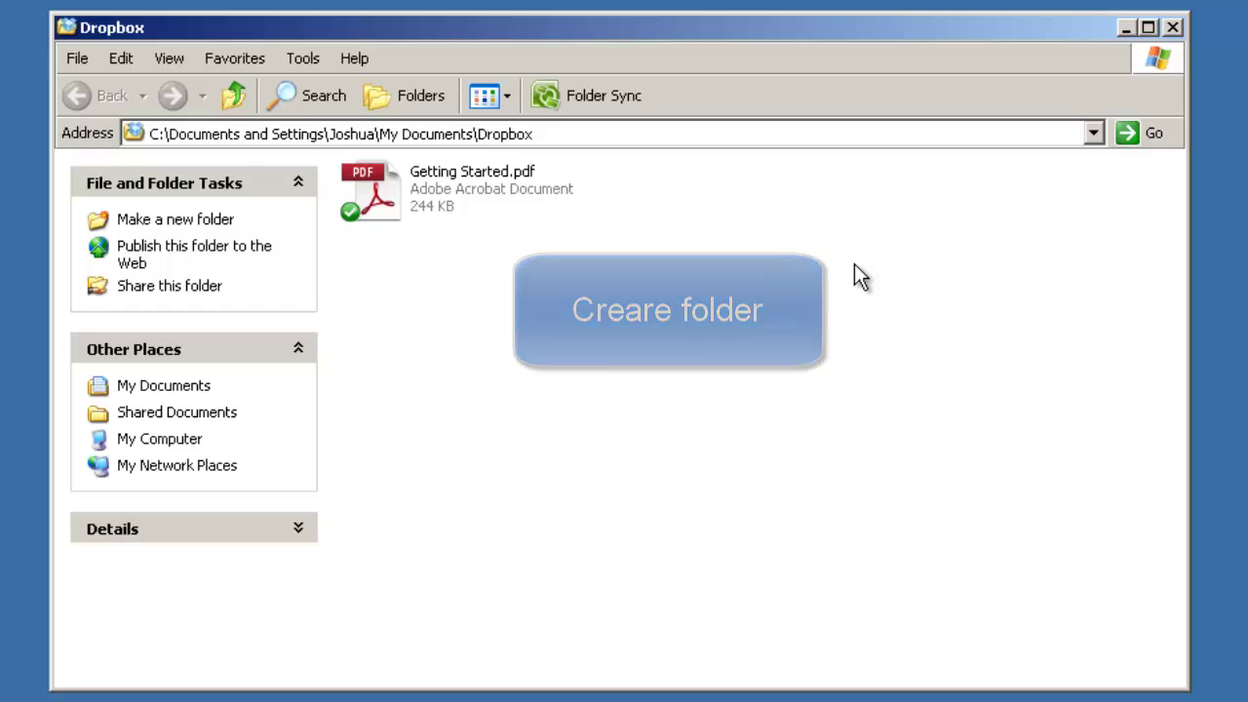
pyautogui.rightClick(503, 269)
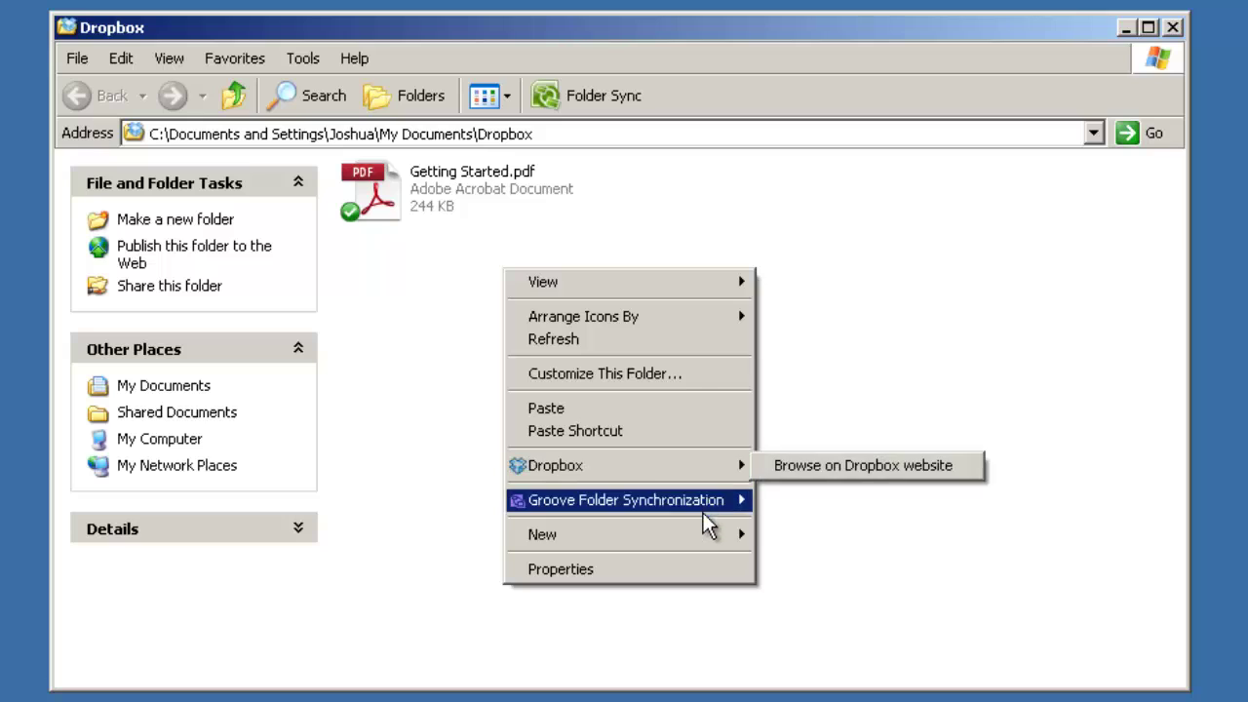
pyautogui.moveTo(720, 539)
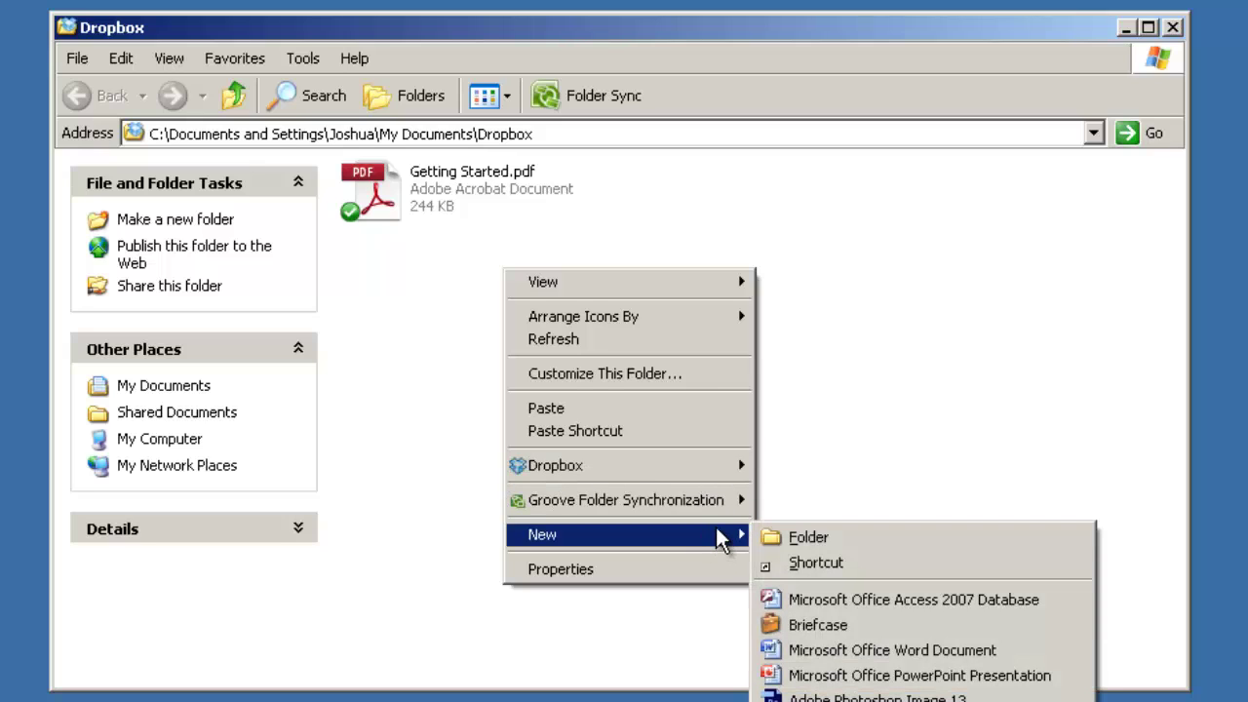
pyautogui.click(821, 537)
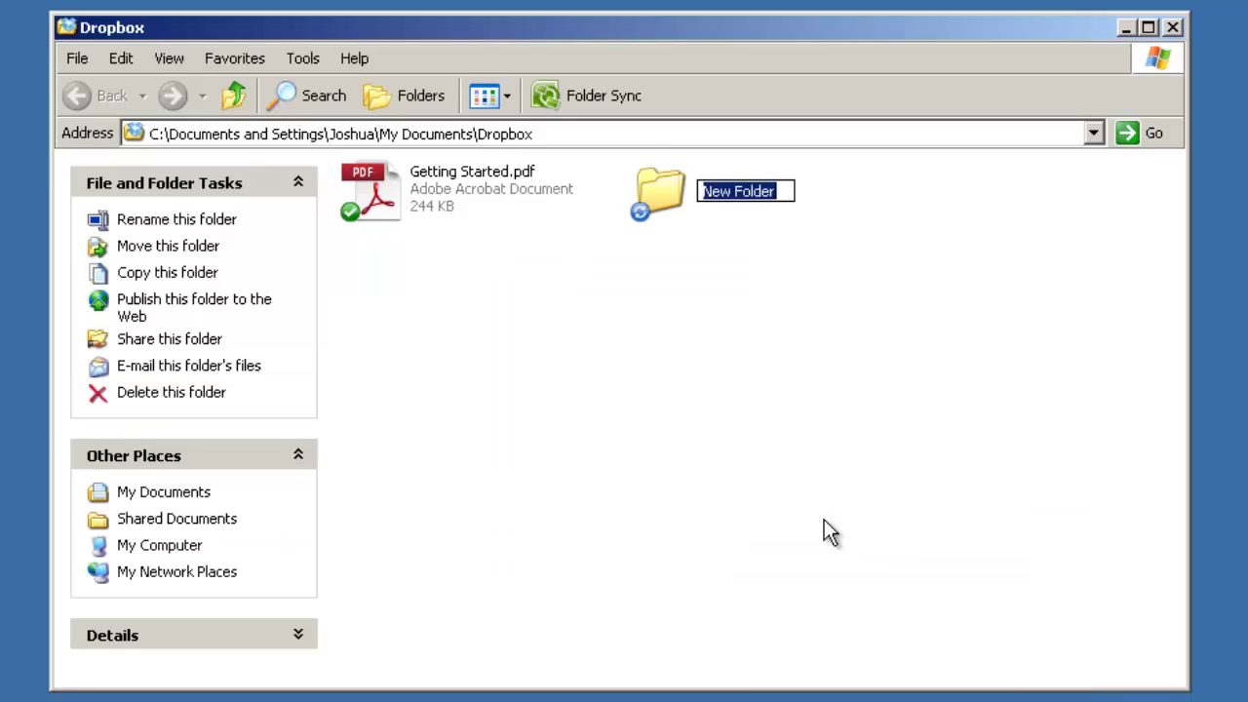
pyautogui.write('i')
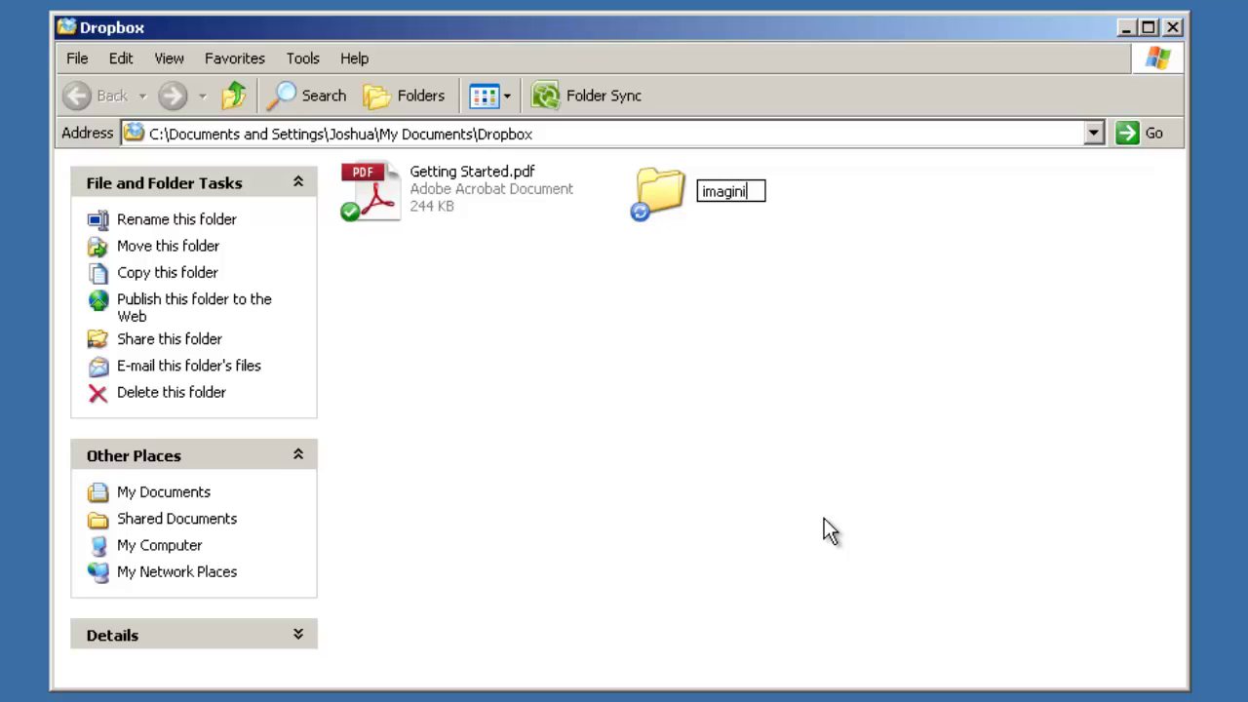
pyautogui.write('magini')
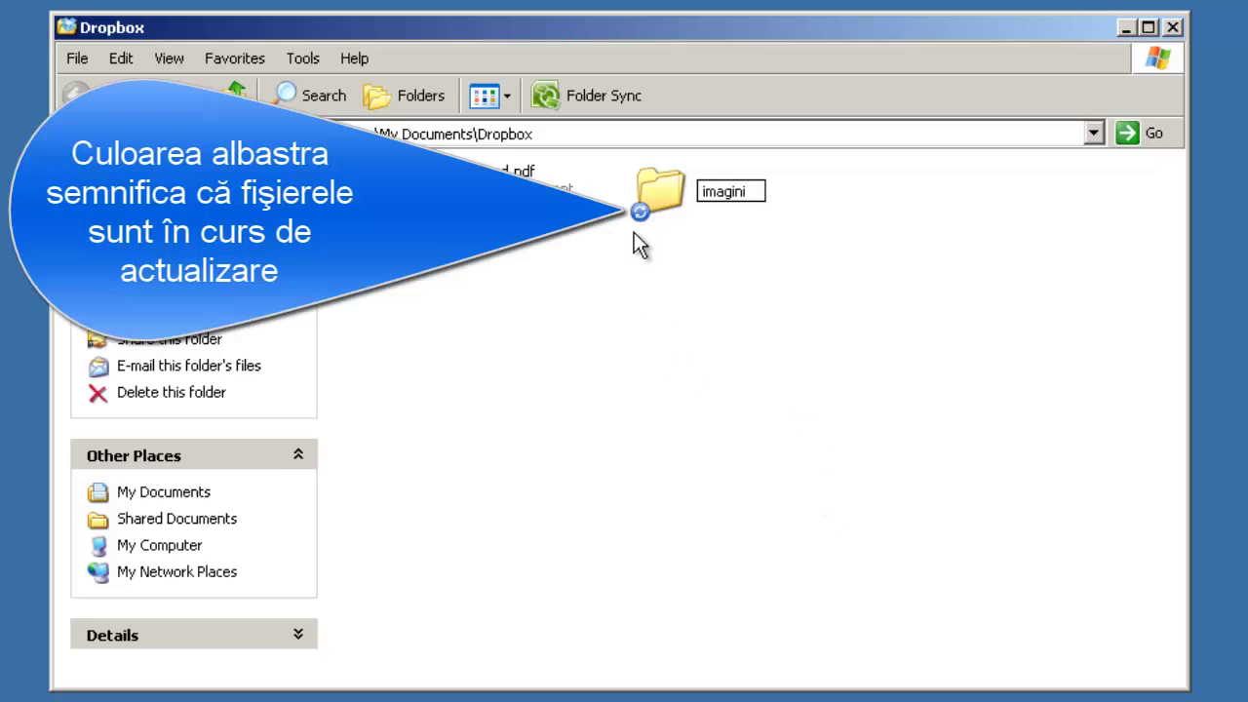
pyautogui.click(636, 232)
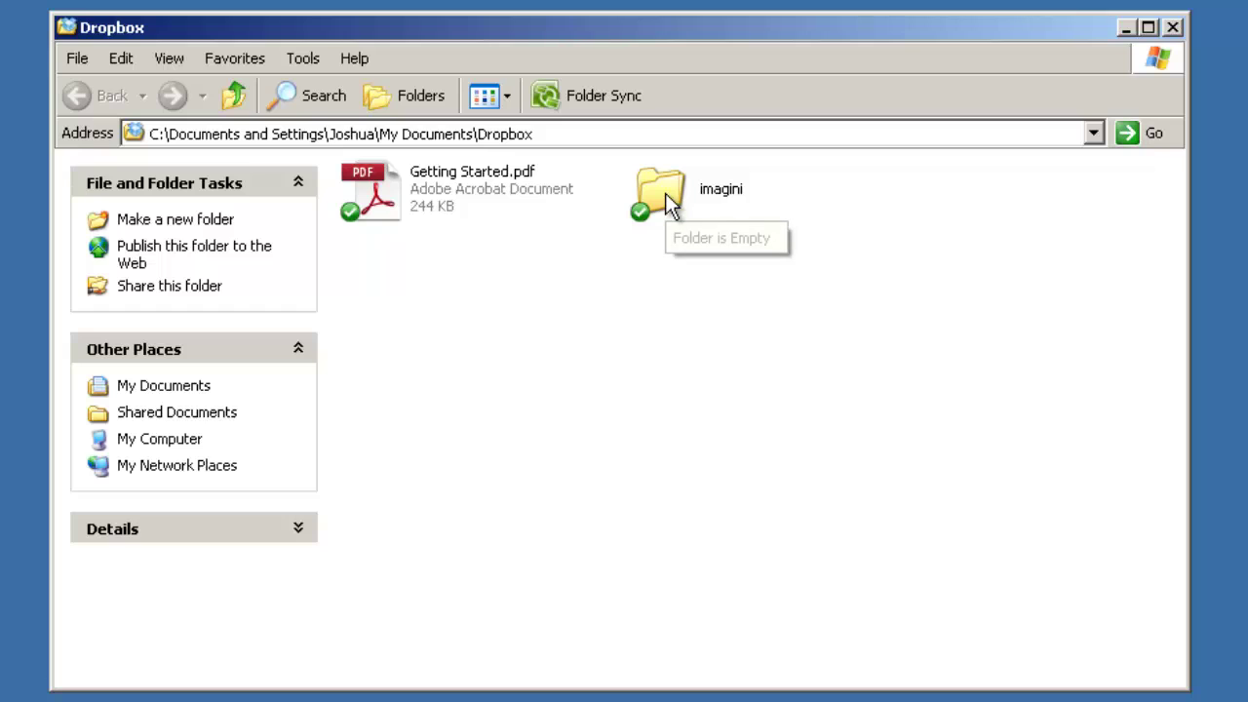
# Step: Create a second folder named 'documente', then open the imagini folder
pyautogui.rightClick(368, 284)
pyautogui.moveTo(511, 573)
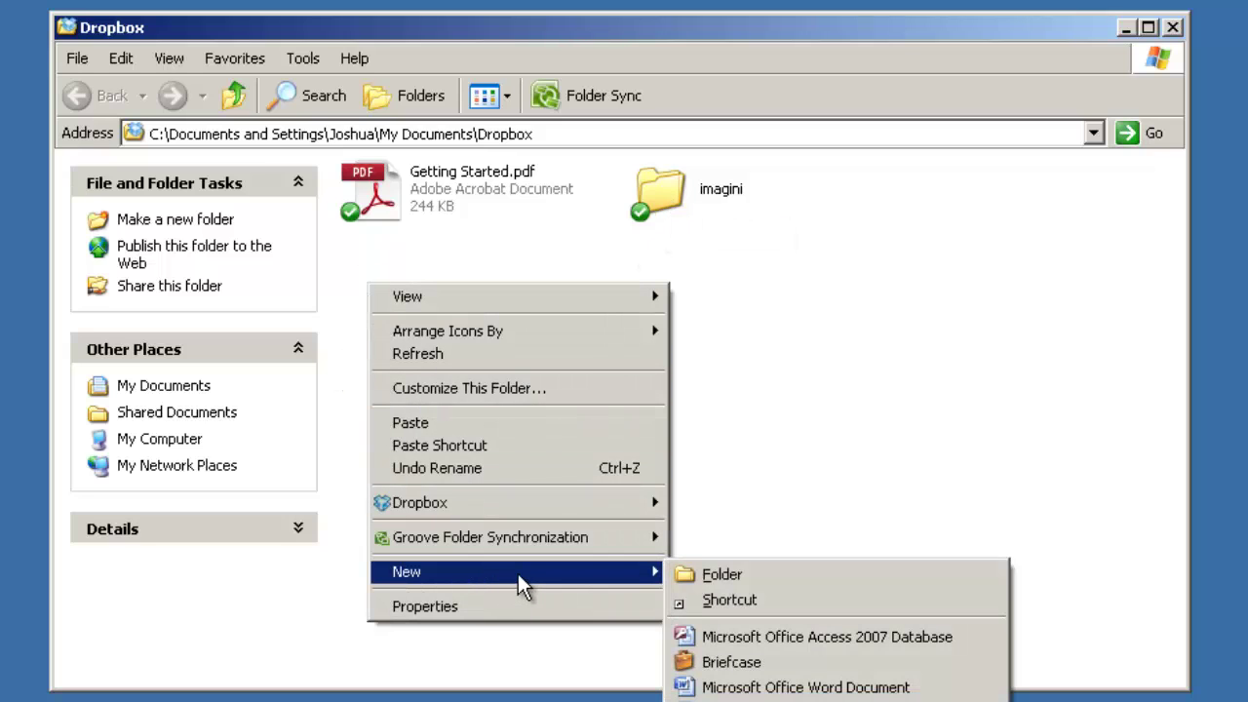
pyautogui.click(765, 575)
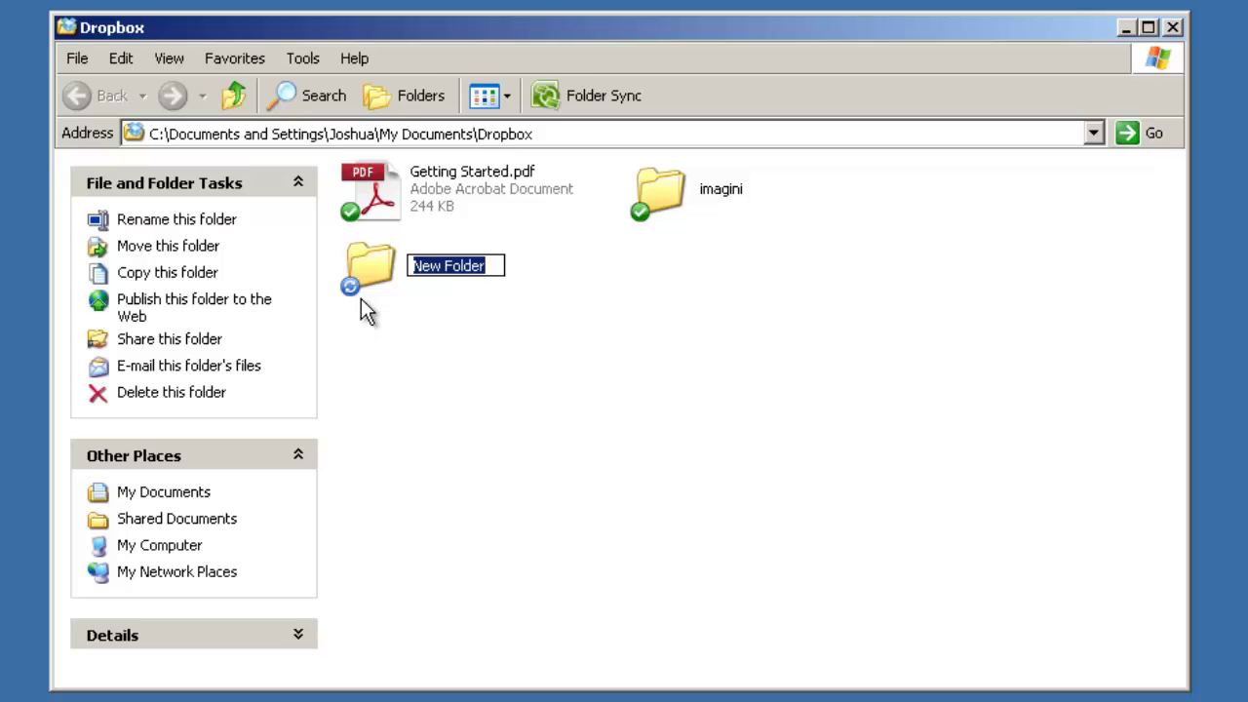
pyautogui.write('documente')
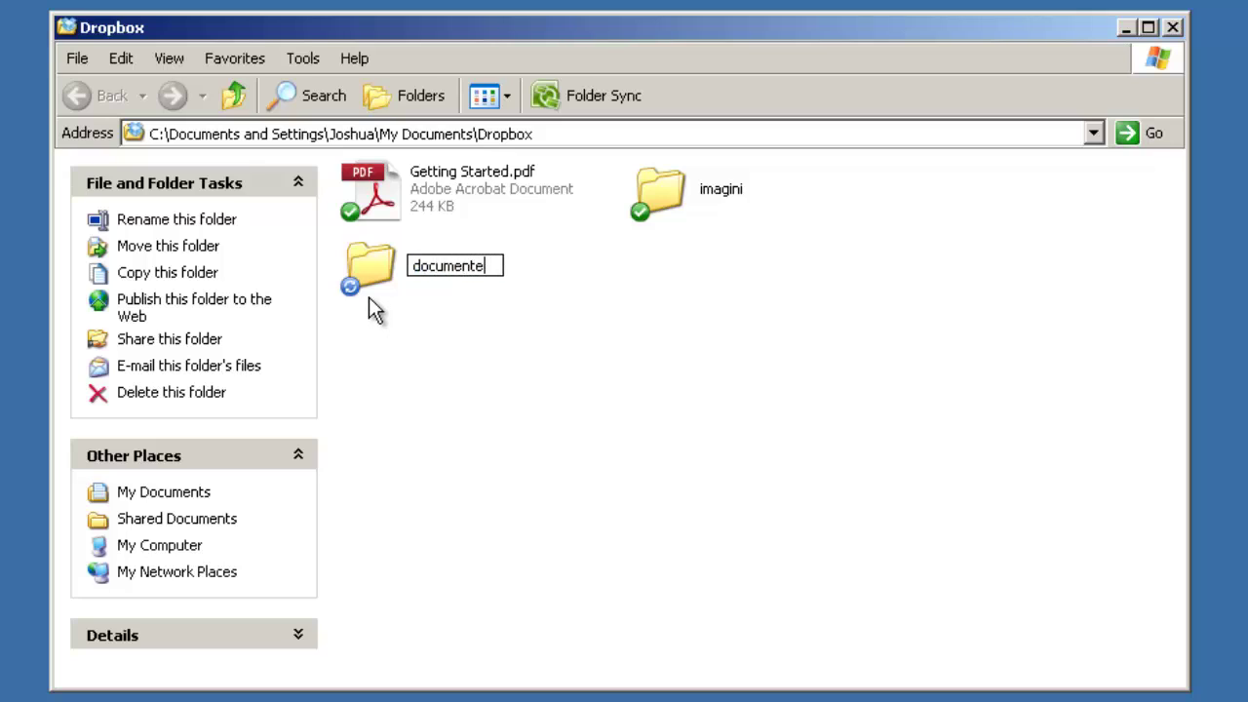
pyautogui.press('Return')
pyautogui.click(579, 335)
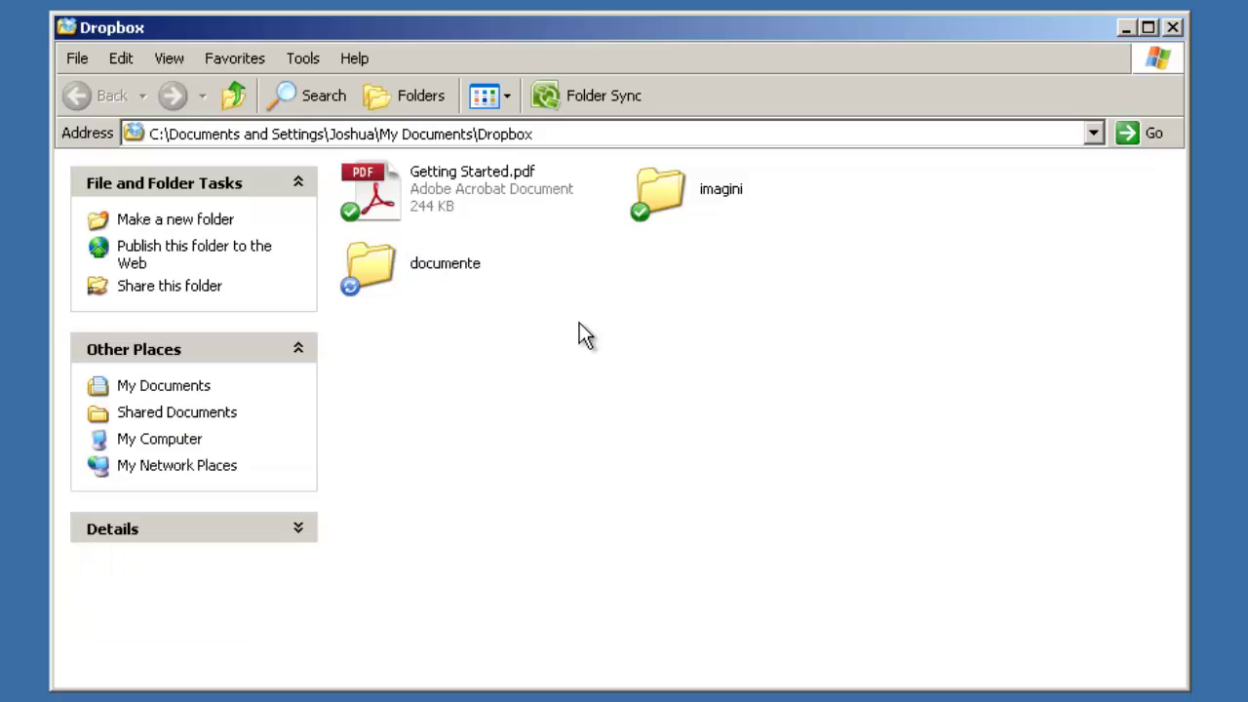
pyautogui.doubleClick(655, 195)
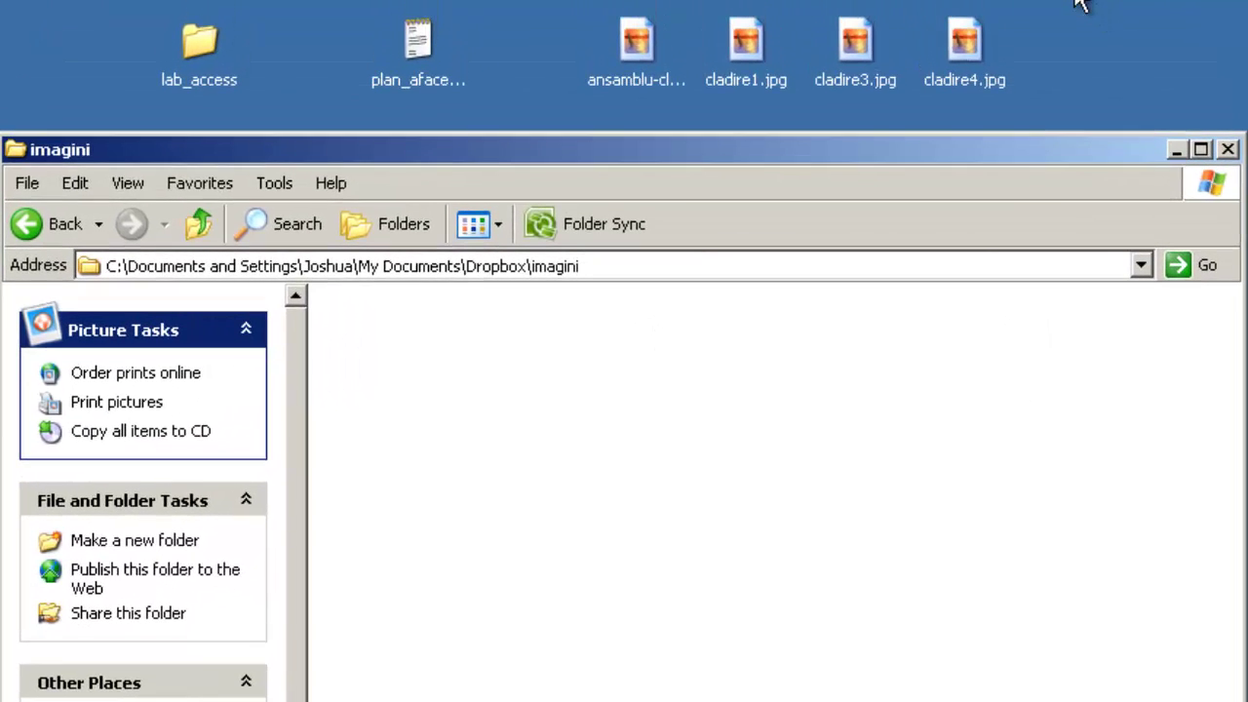
# Step: Drag the four desktop JPEG images into imagini, then go back to the Dropbox folder
pyautogui.moveTo(1072, 2); pyautogui.dragTo(588, 92)
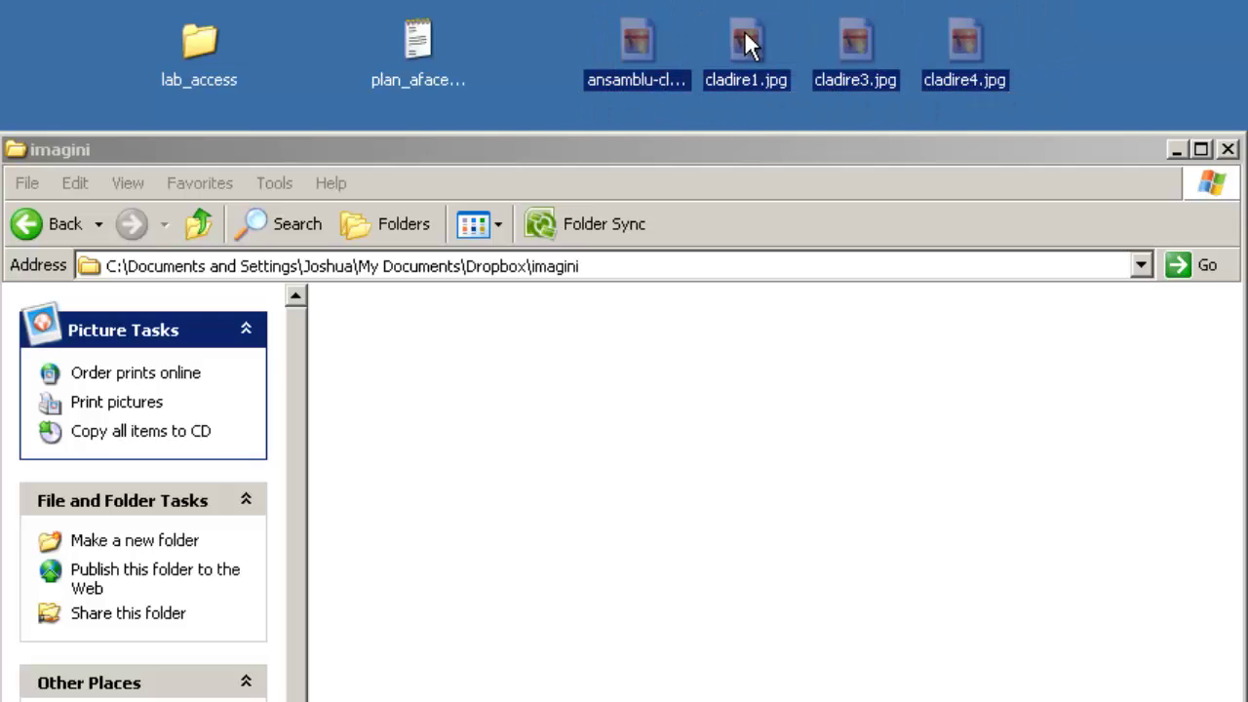
pyautogui.moveTo(747, 32); pyautogui.dragTo(547, 370)
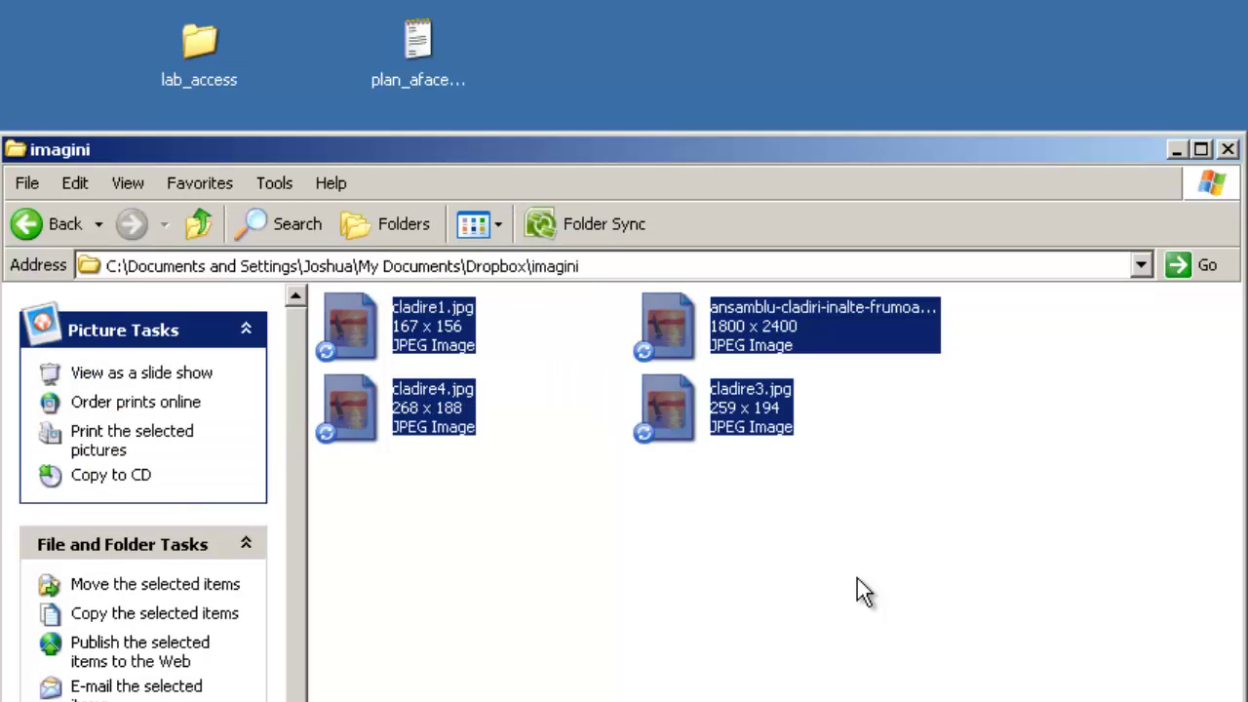
pyautogui.click(928, 497)
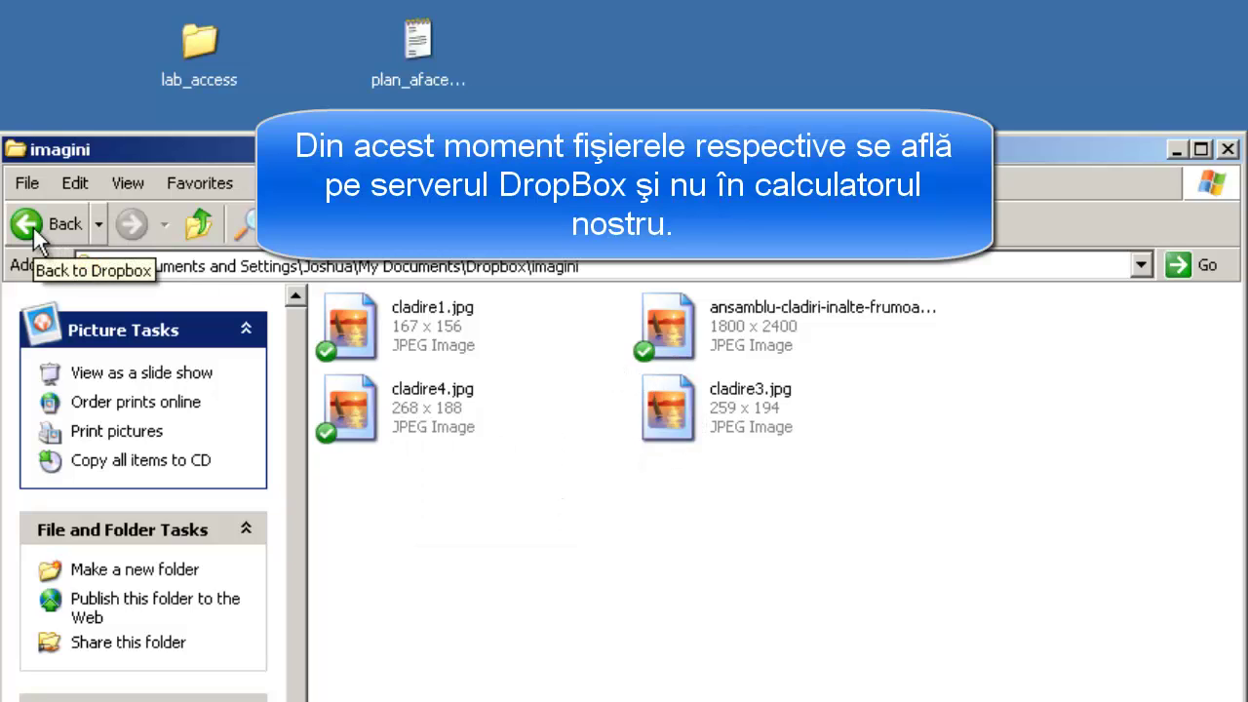
pyautogui.click(27, 224)
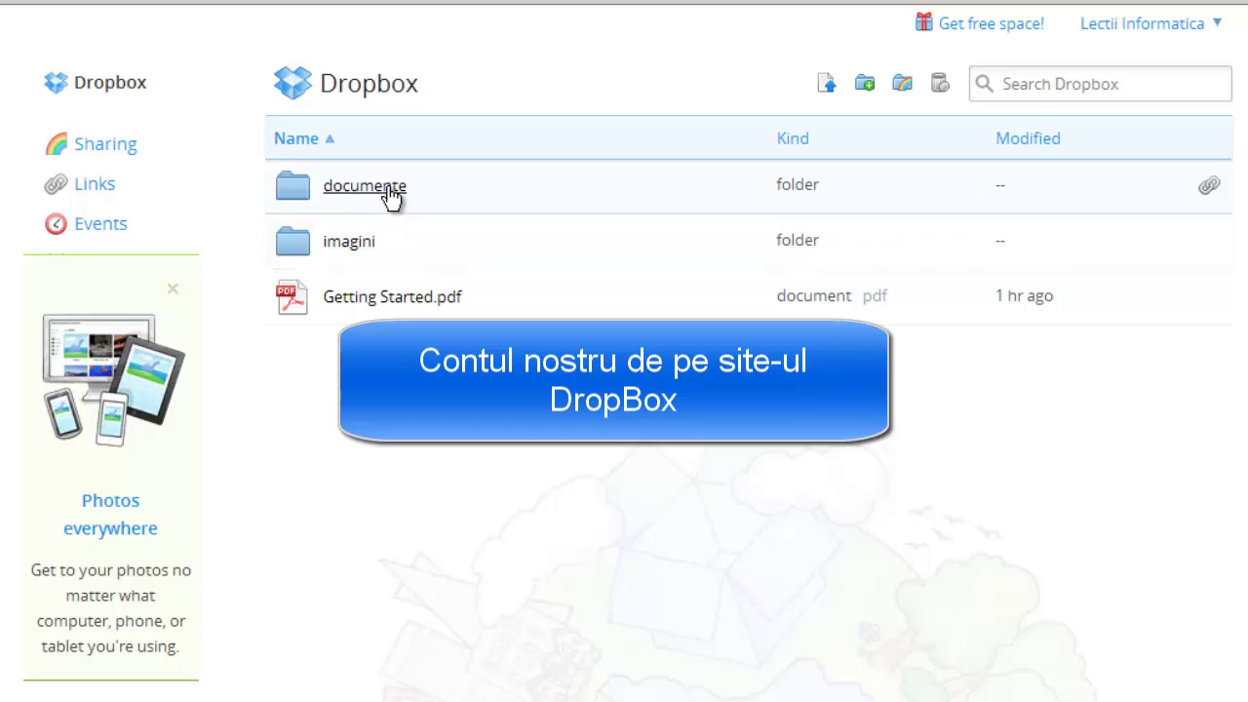
# Step: Confirm documente is empty on the website and locally, returning to the home file list
pyautogui.click(364, 186)
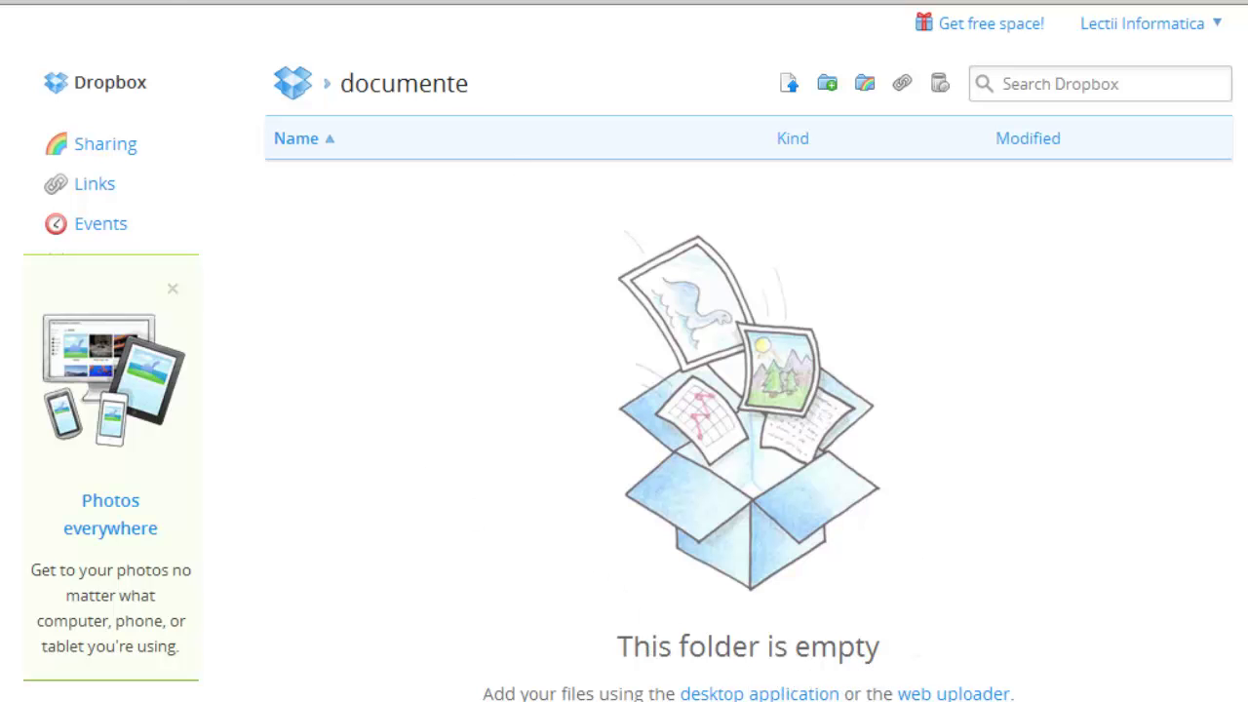
pyautogui.click(12, 78)
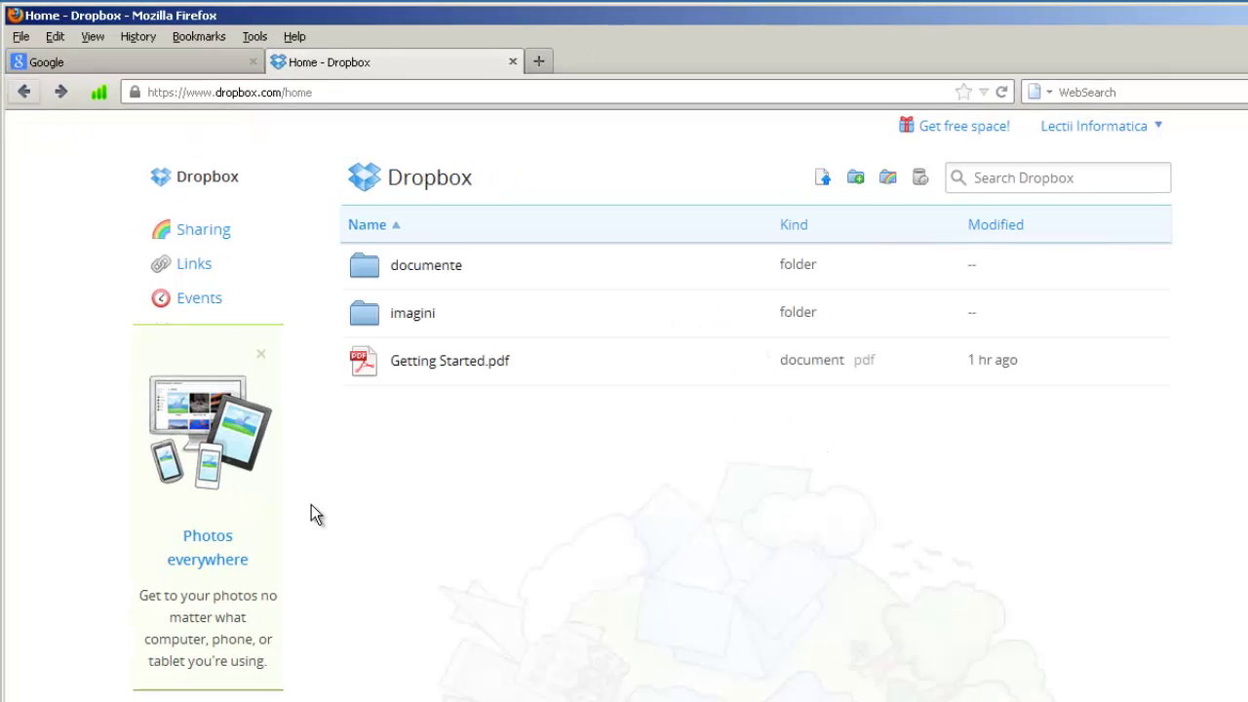
pyautogui.hotkey('alt', 'Tab')
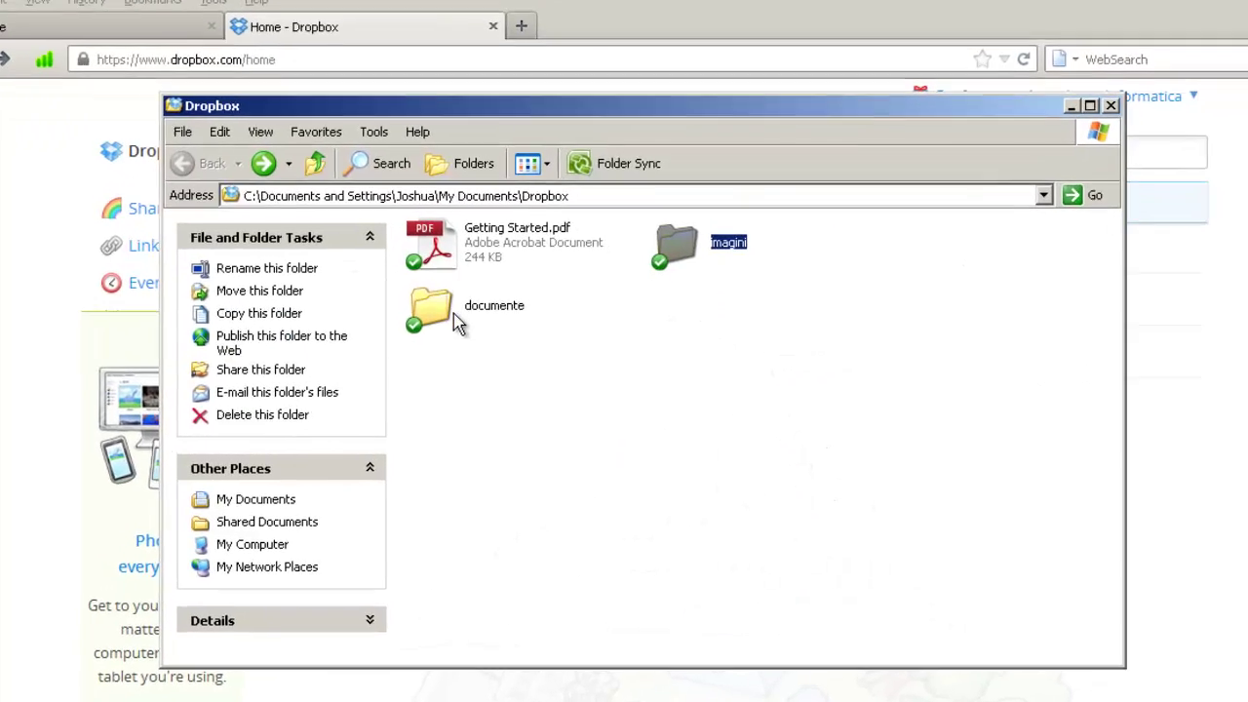
pyautogui.doubleClick(456, 324)
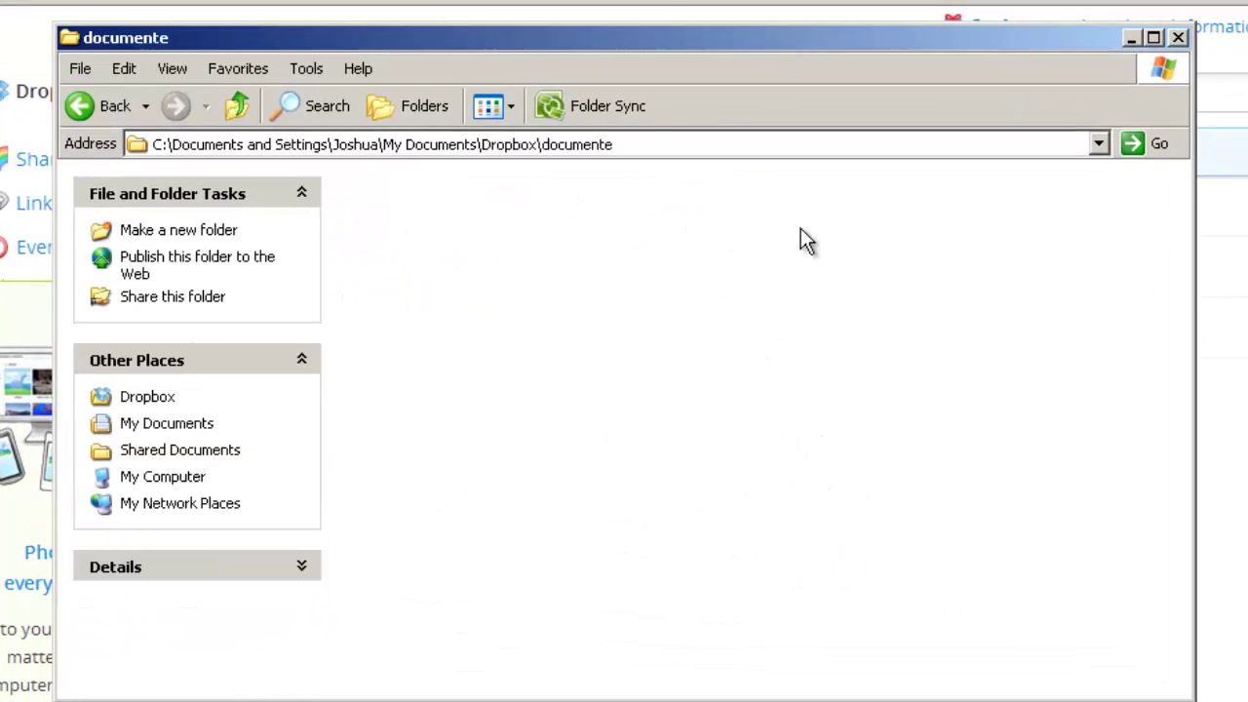
pyautogui.hotkey('alt', 'Tab')
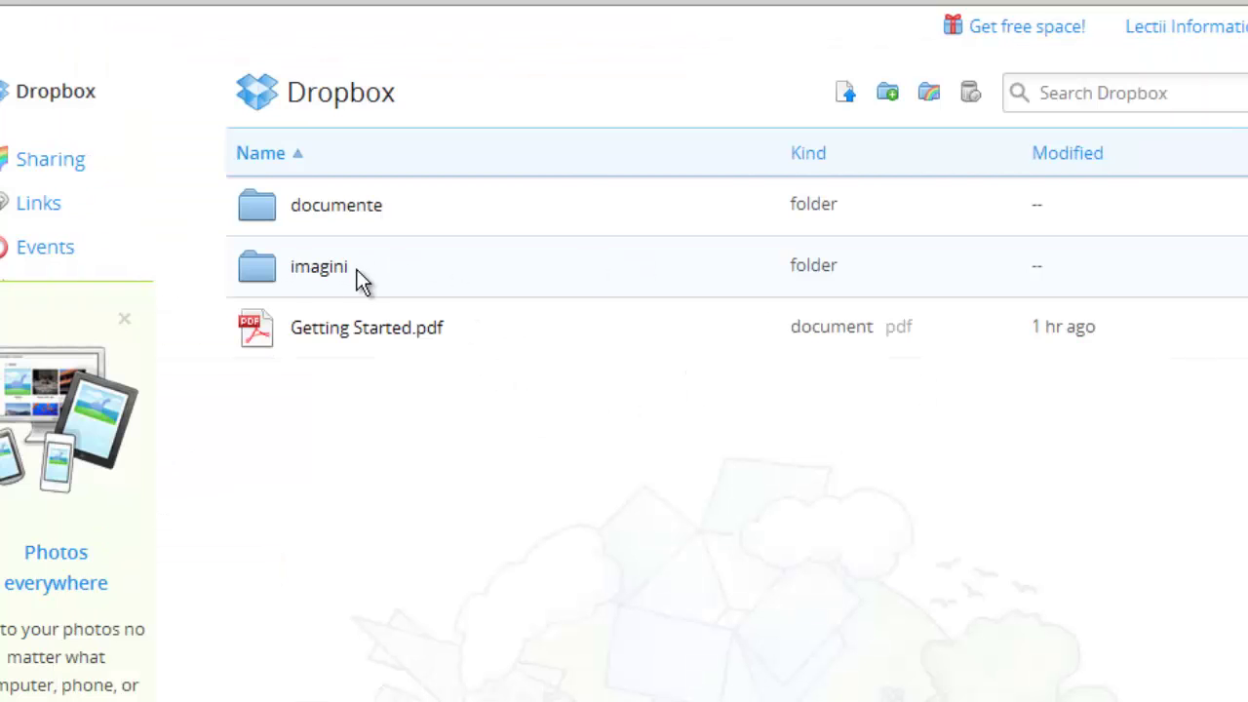
# Step: Compare the four JPEGs in imagini online and locally, then return to the local Dropbox folder
pyautogui.click(306, 276)
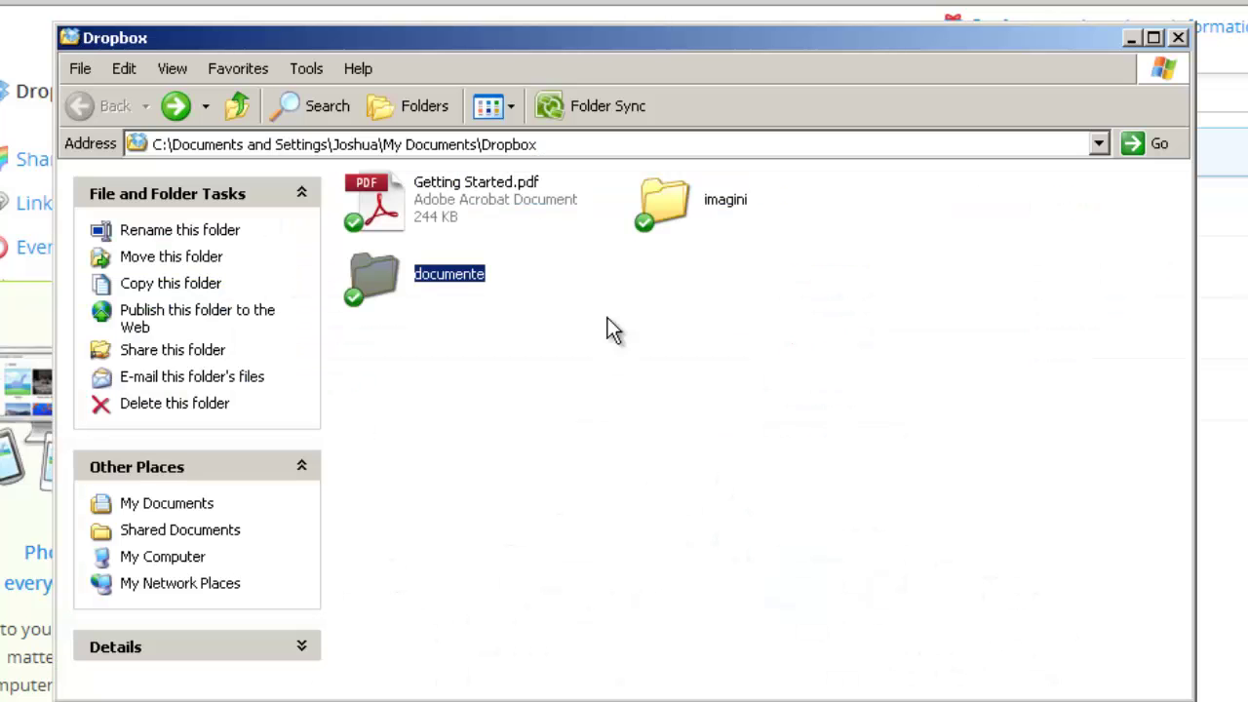
pyautogui.doubleClick(667, 200)
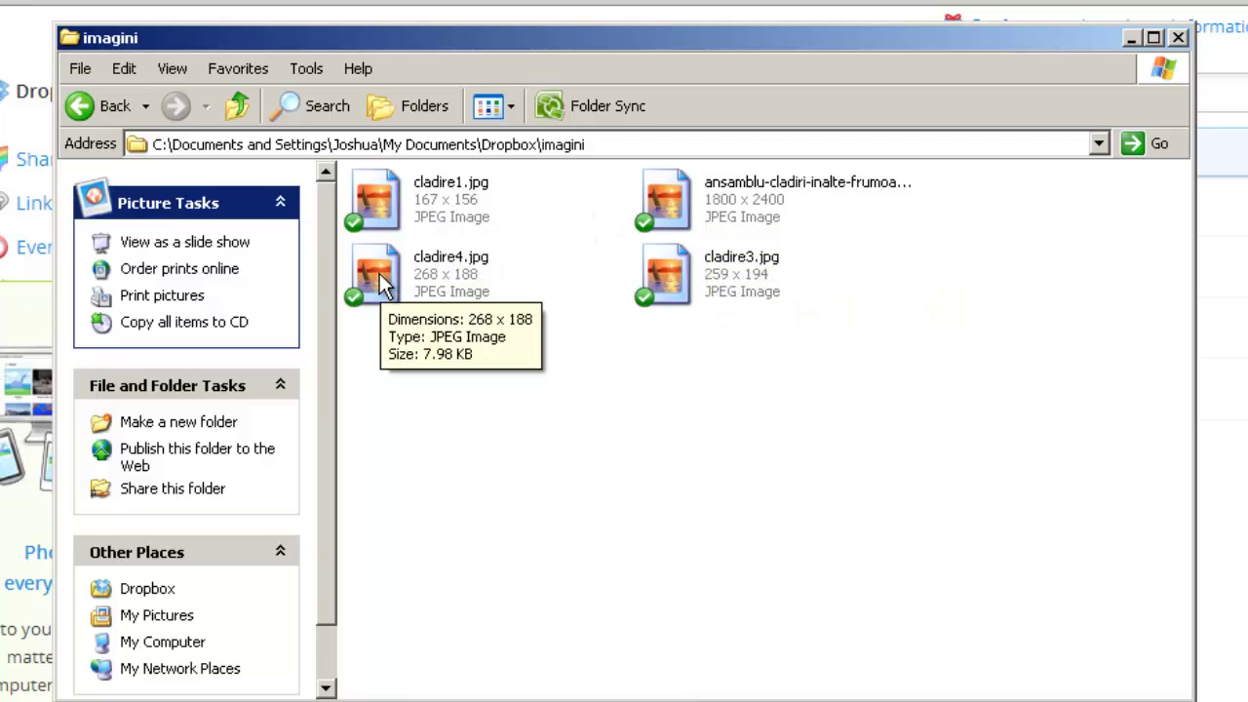
pyautogui.click(98, 107)
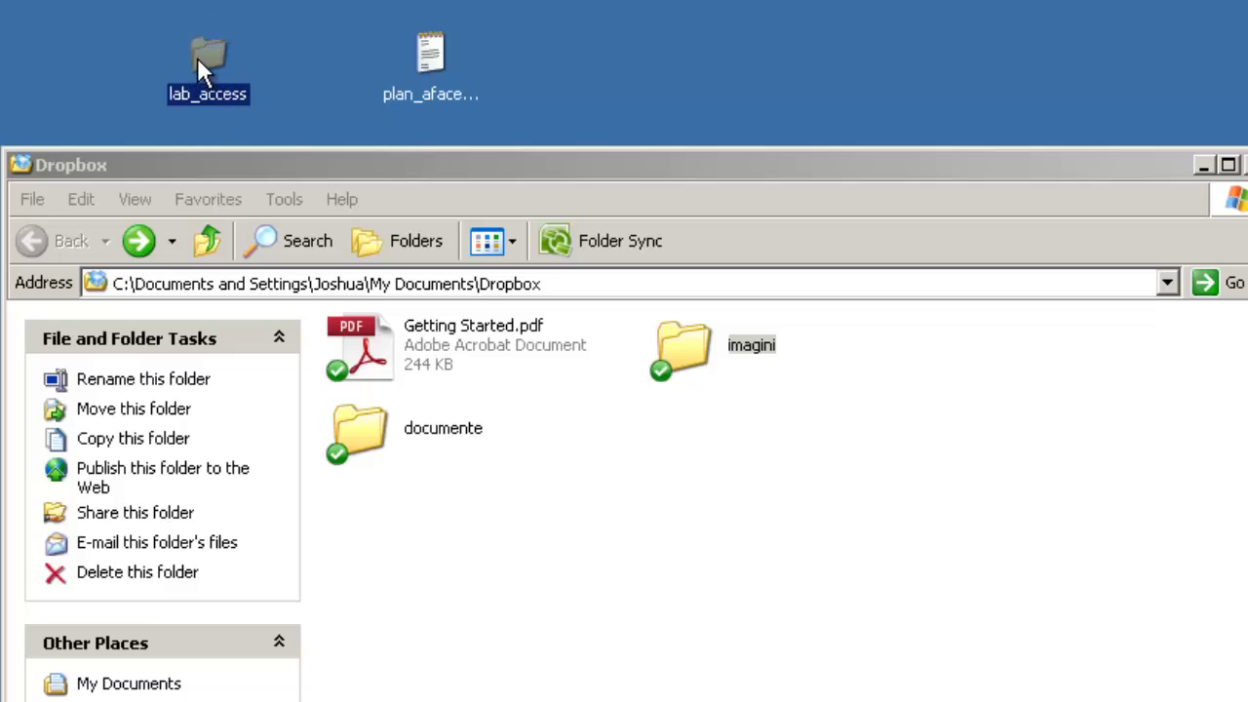
# Step: Drag lab_access from the desktop into Dropbox, then drop plan_afaceri.txt inside the empty documente folder
pyautogui.moveTo(206, 55)
pyautogui.moveTo(204, 52); pyautogui.dragTo(682, 454)
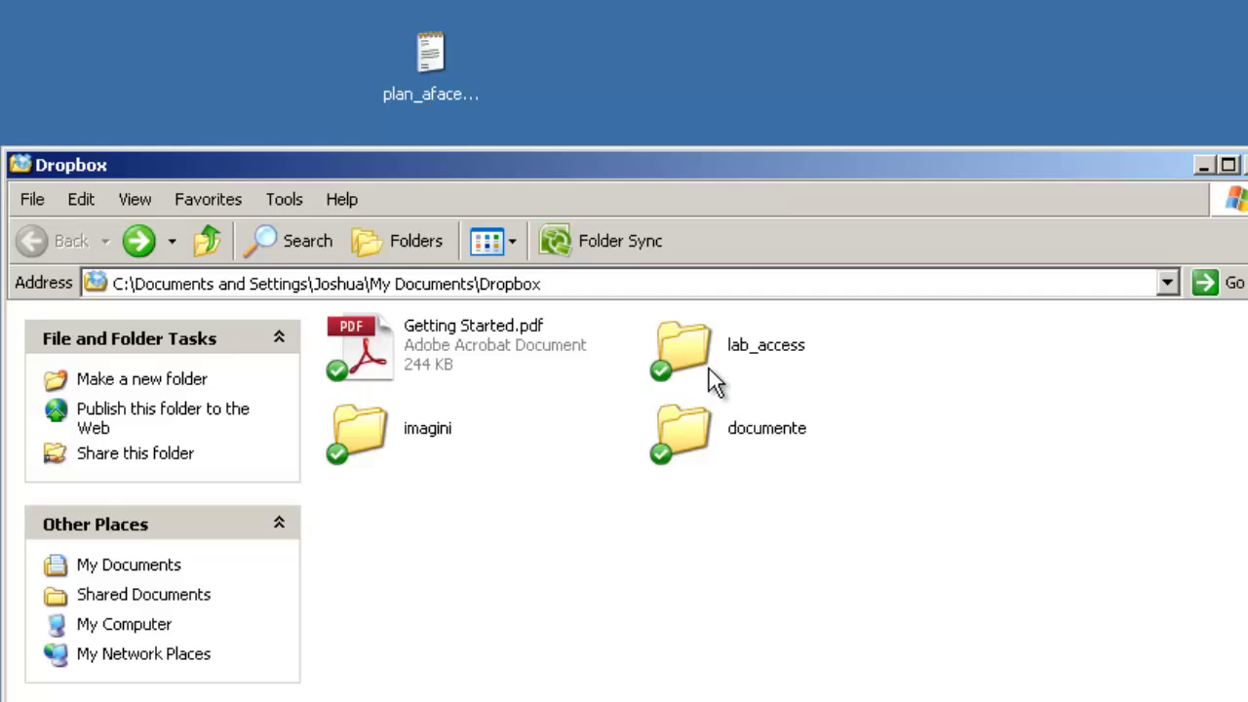
pyautogui.moveTo(712, 369)
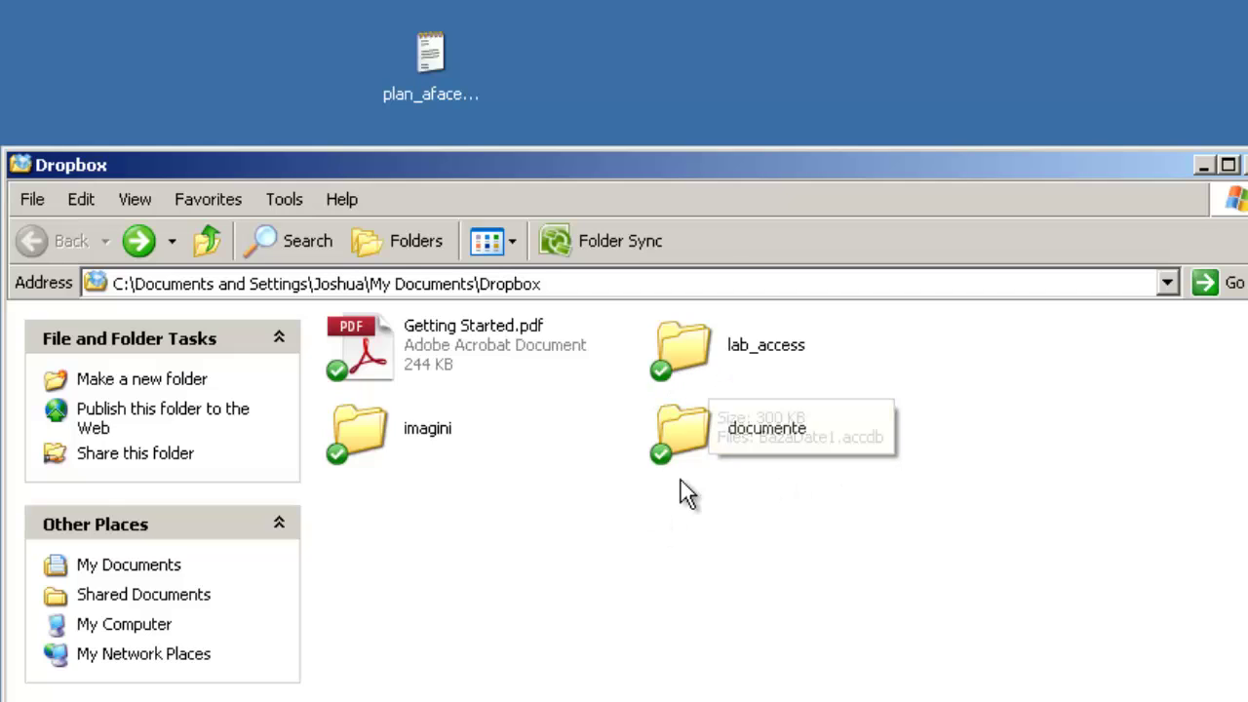
pyautogui.moveTo(757, 436)
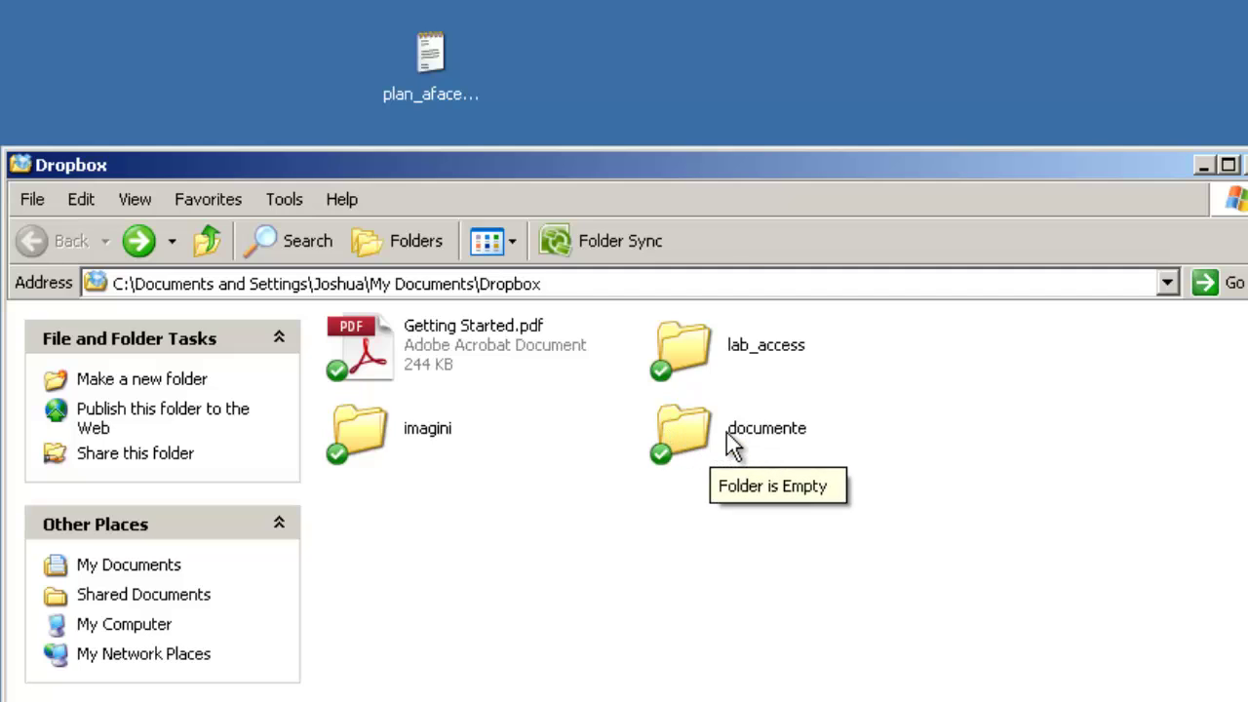
pyautogui.doubleClick(684, 434)
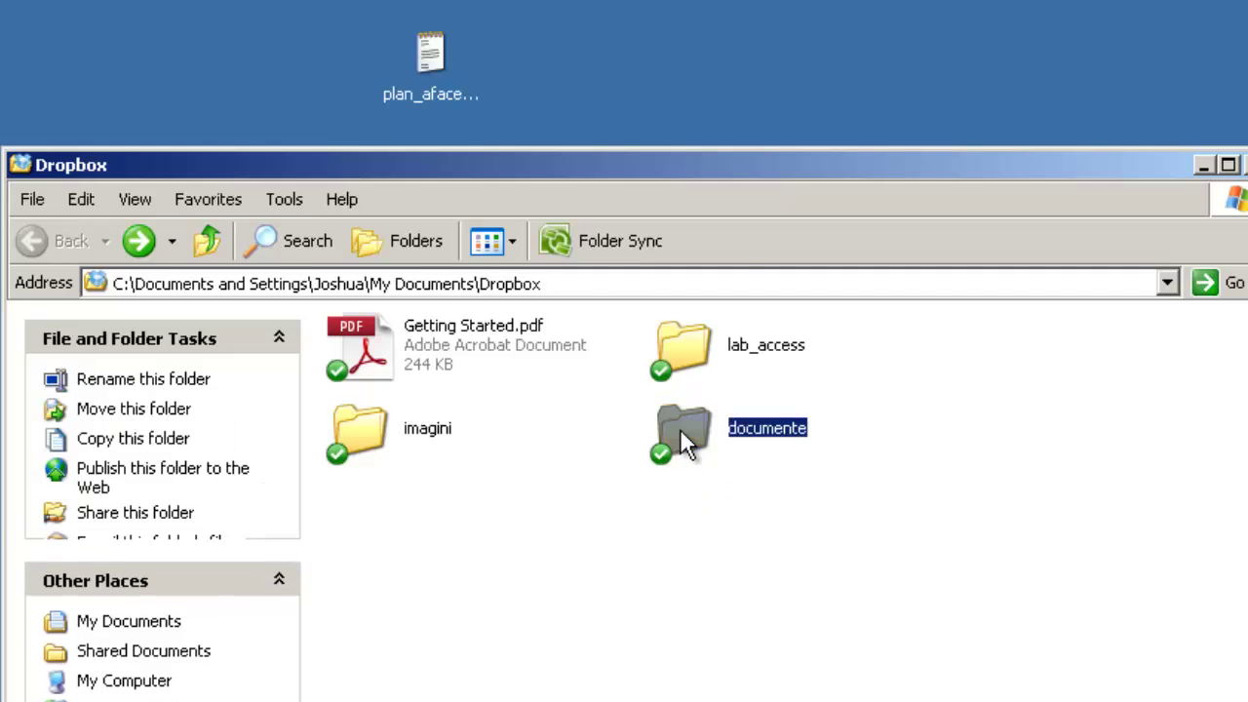
pyautogui.click(433, 97)
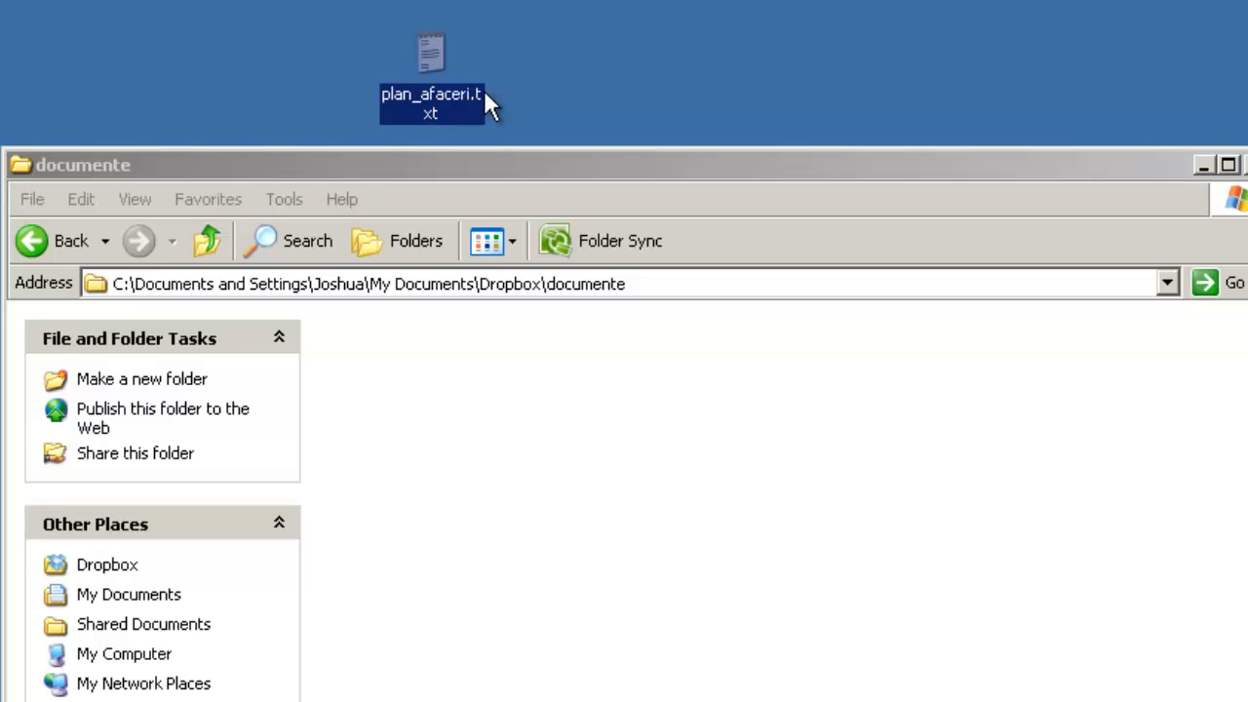
pyautogui.moveTo(429, 49); pyautogui.dragTo(409, 390)
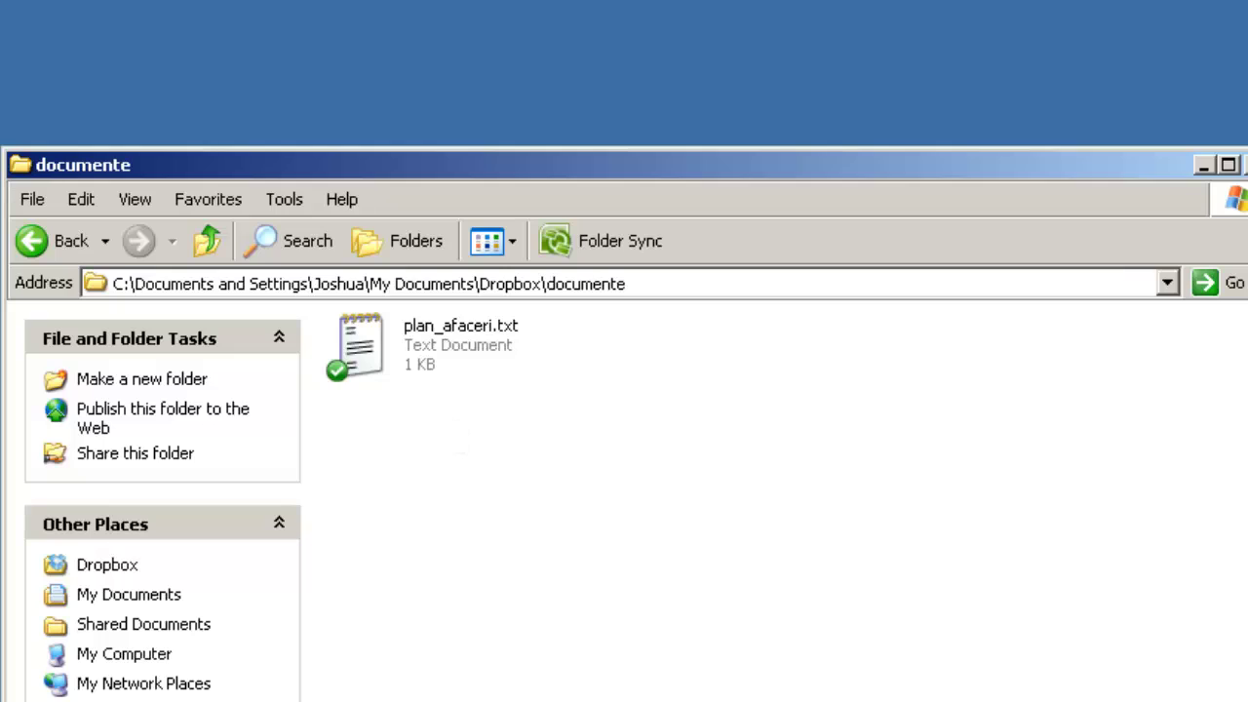
pyautogui.hotkey('alt', 'Tab')
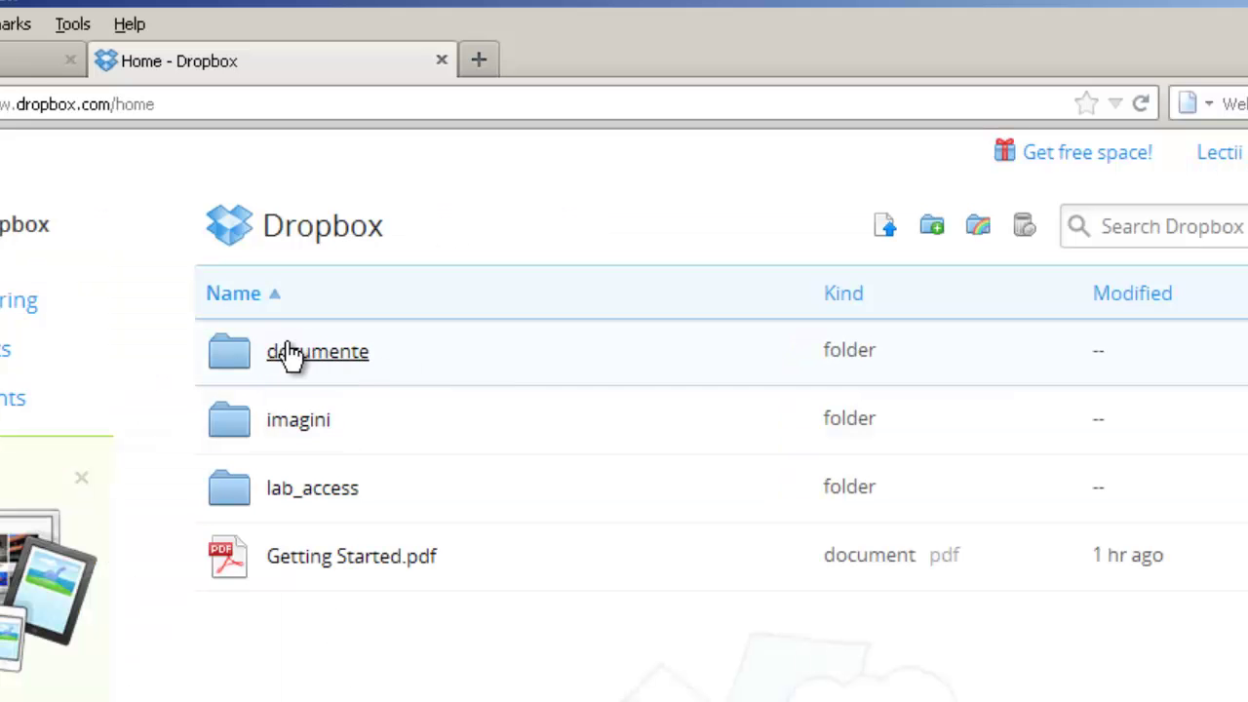
# Step: Check that plan_afaceri.txt appears in the online documente folder, then return to the local documente window
pyautogui.click(328, 357)
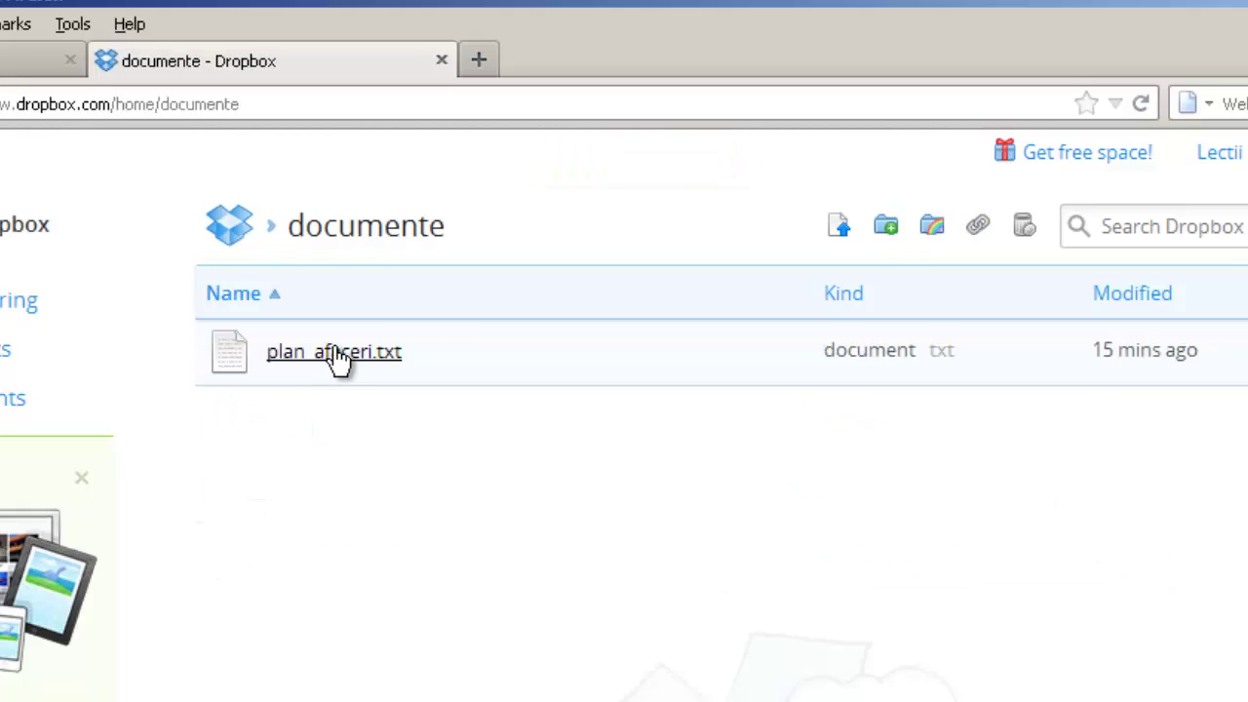
pyautogui.click(329, 357)
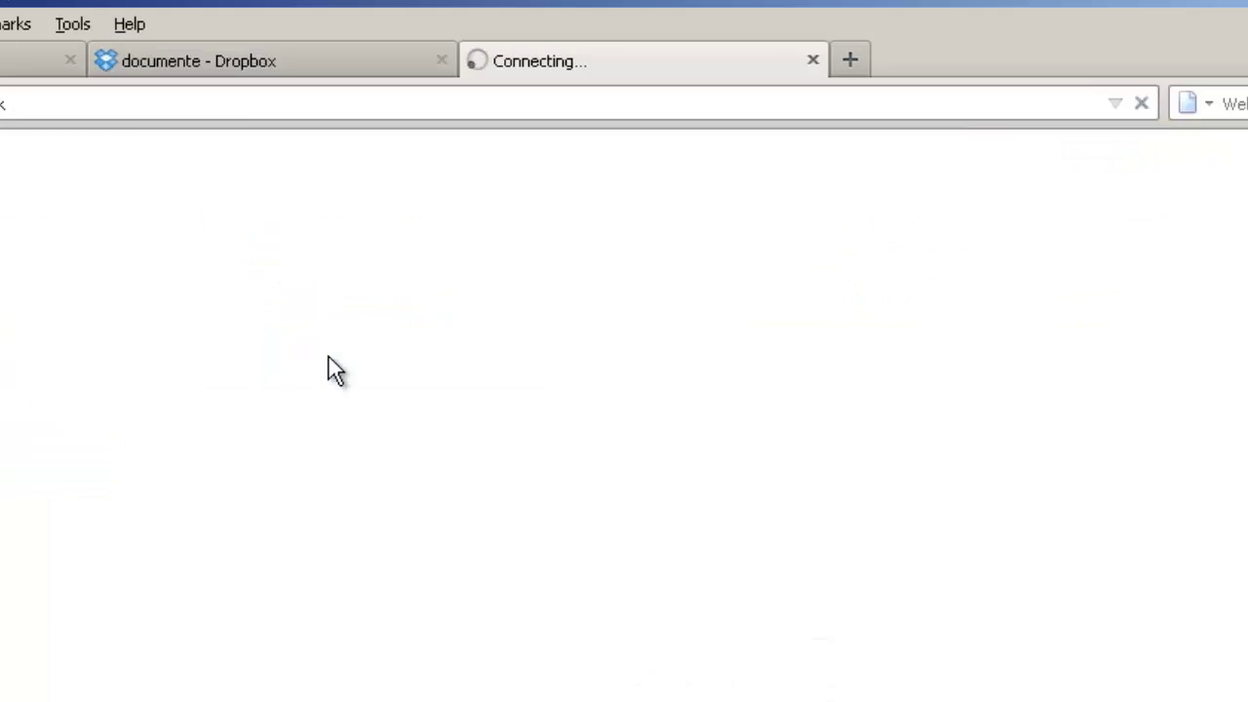
pyautogui.click(815, 62)
pyautogui.click(823, 698)
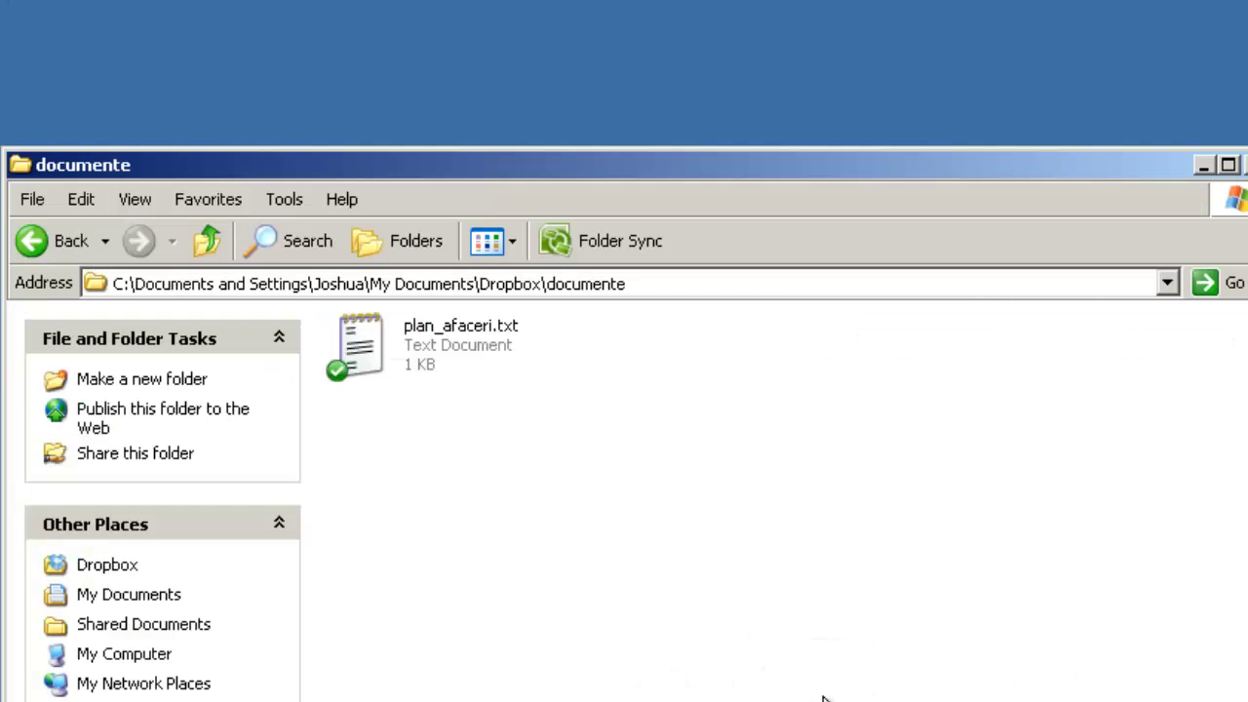
# Step: Write the Tab-indented title 'Plan de Afaceri' in plan_afaceri.txt, save it and close Notepad
pyautogui.doubleClick(373, 343)
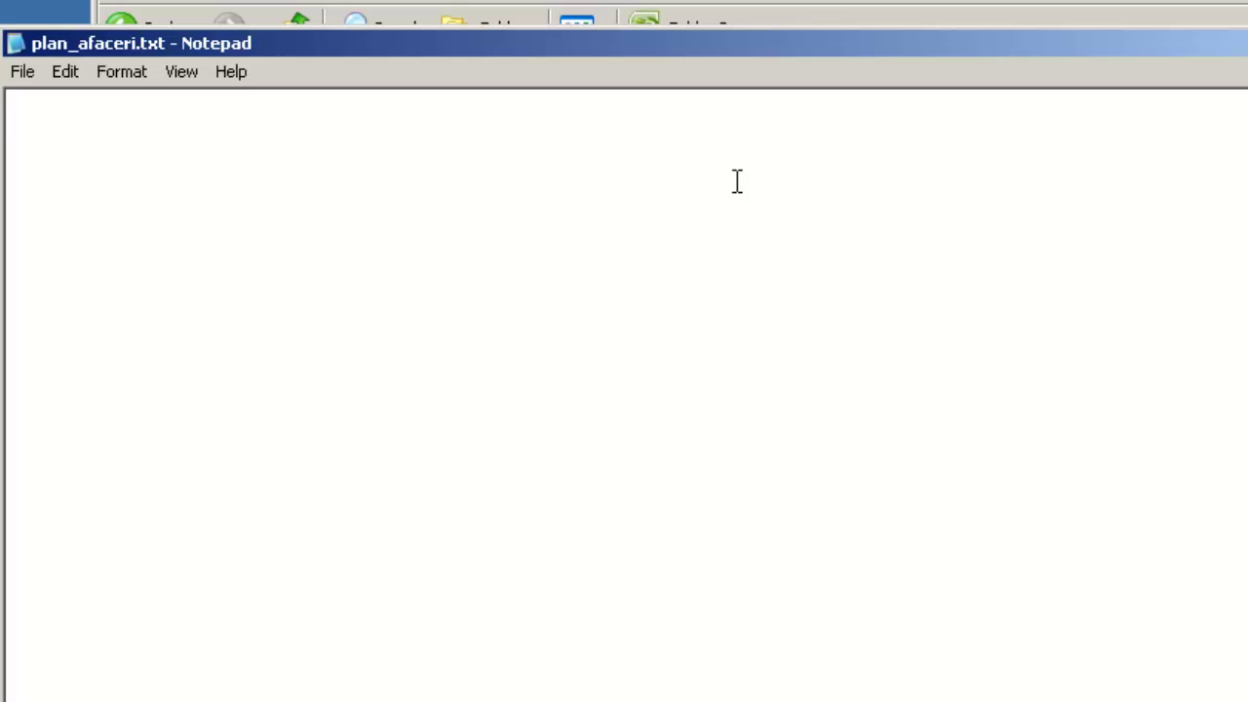
pyautogui.write('Plan de Afaceri')
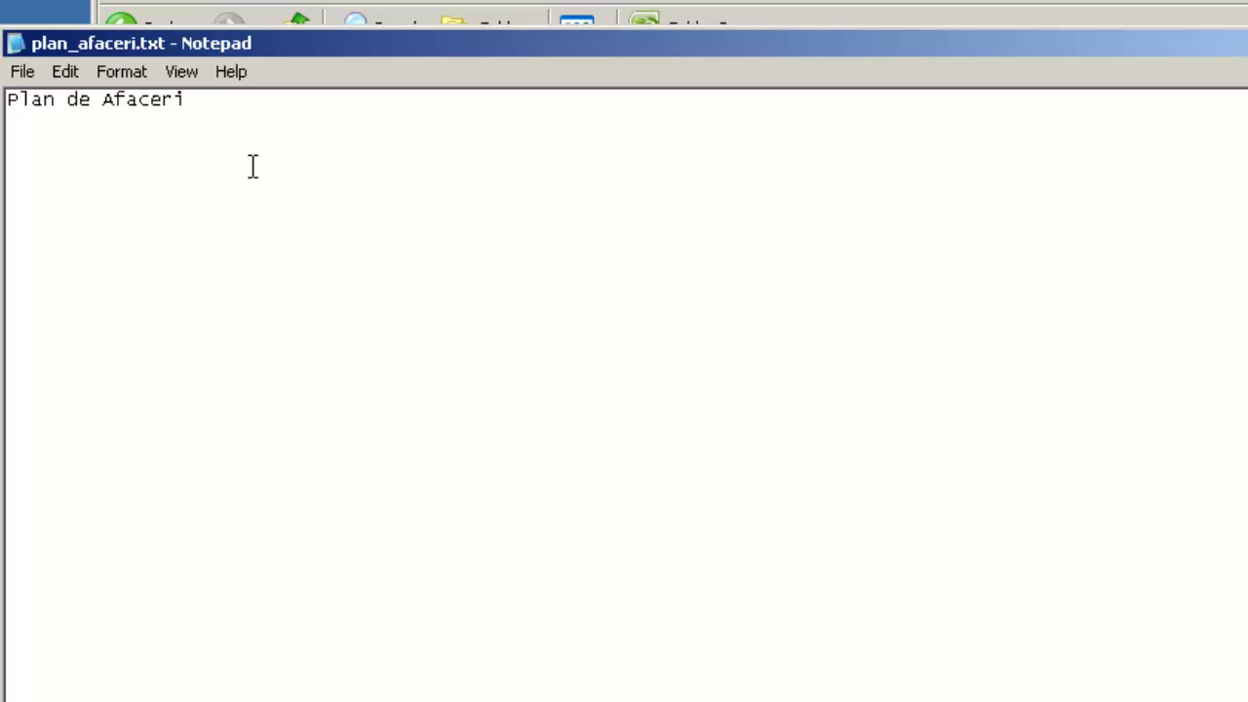
pyautogui.click(7, 102)
pyautogui.press('Tab')
pyautogui.press('Tab')
pyautogui.press('Tab')
pyautogui.press('Tab')
pyautogui.press('Tab')
pyautogui.press('Tab')
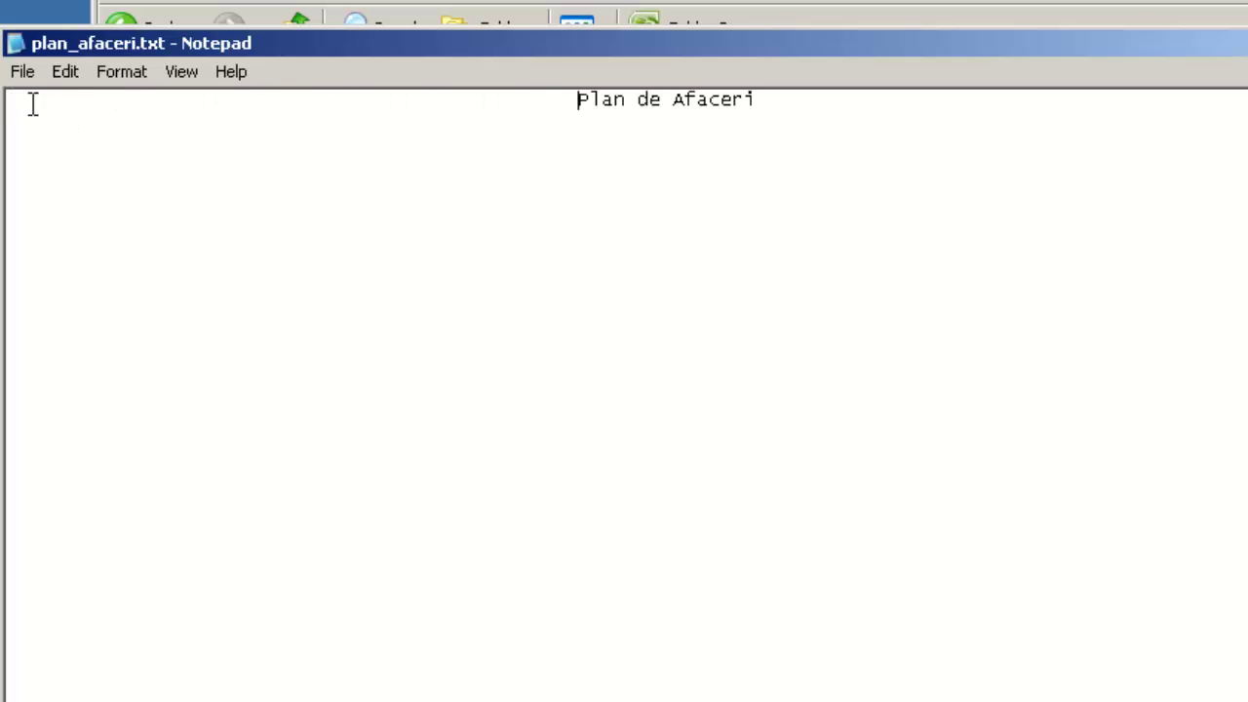
pyautogui.click(22, 73)
pyautogui.click(44, 148)
pyautogui.hotkey('alt', 'F4')
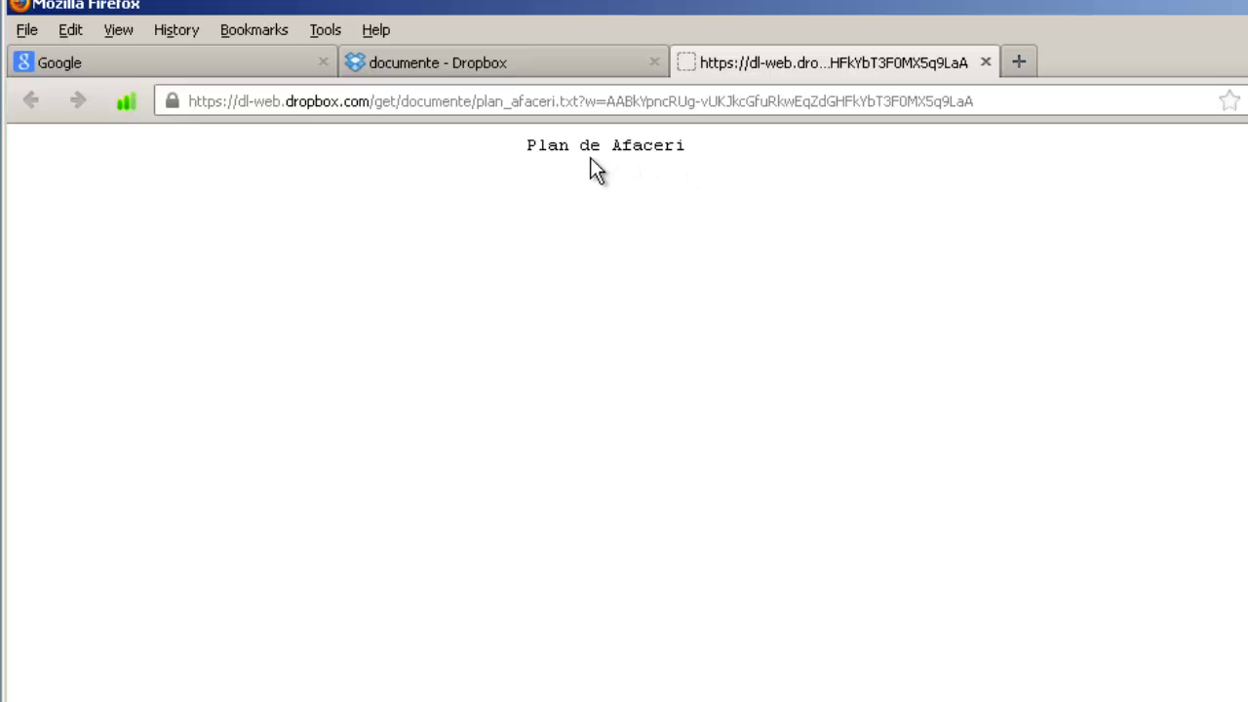
# Step: Close the Firefox tab showing the online text of plan_afaceri.txt
pyautogui.click(985, 62)
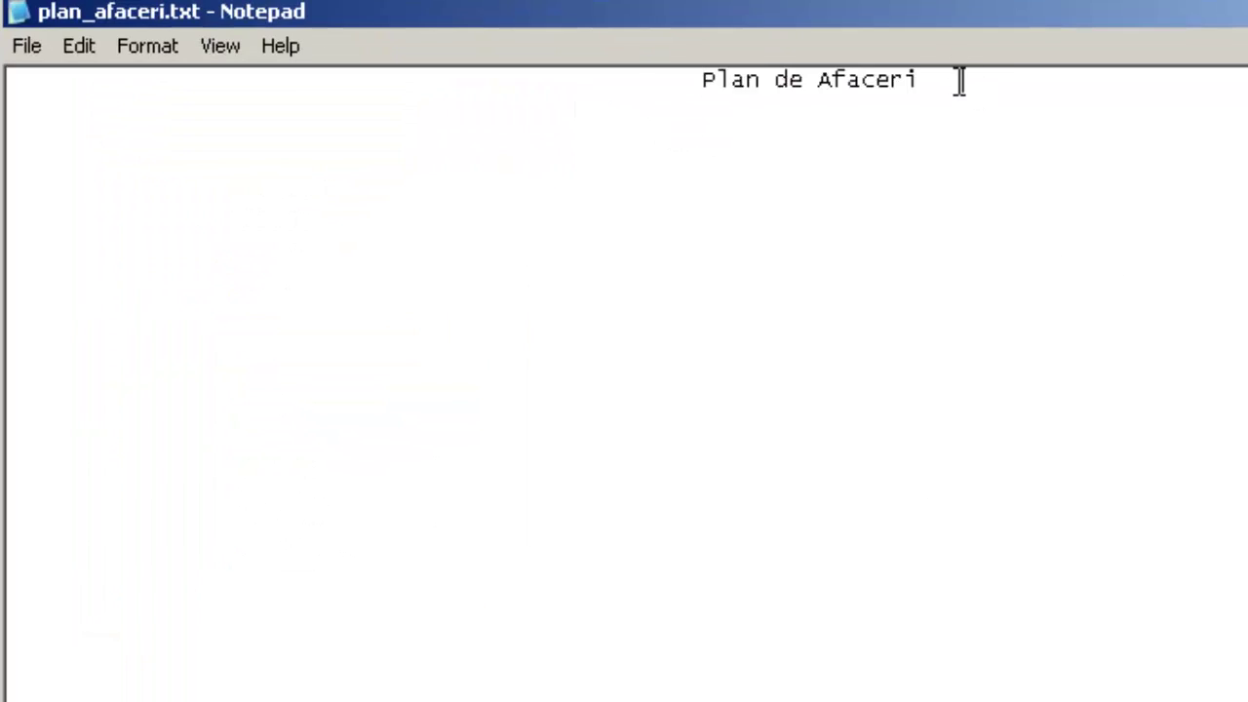
# Step: Add the indented 'Cuprins' heading and '1. Date generale' item below the title, then save
pyautogui.press('Return')
pyautogui.press('Return')
pyautogui.press('Tab')
pyautogui.press('Tab')
pyautogui.write('Cuprins')
pyautogui.press('Return')
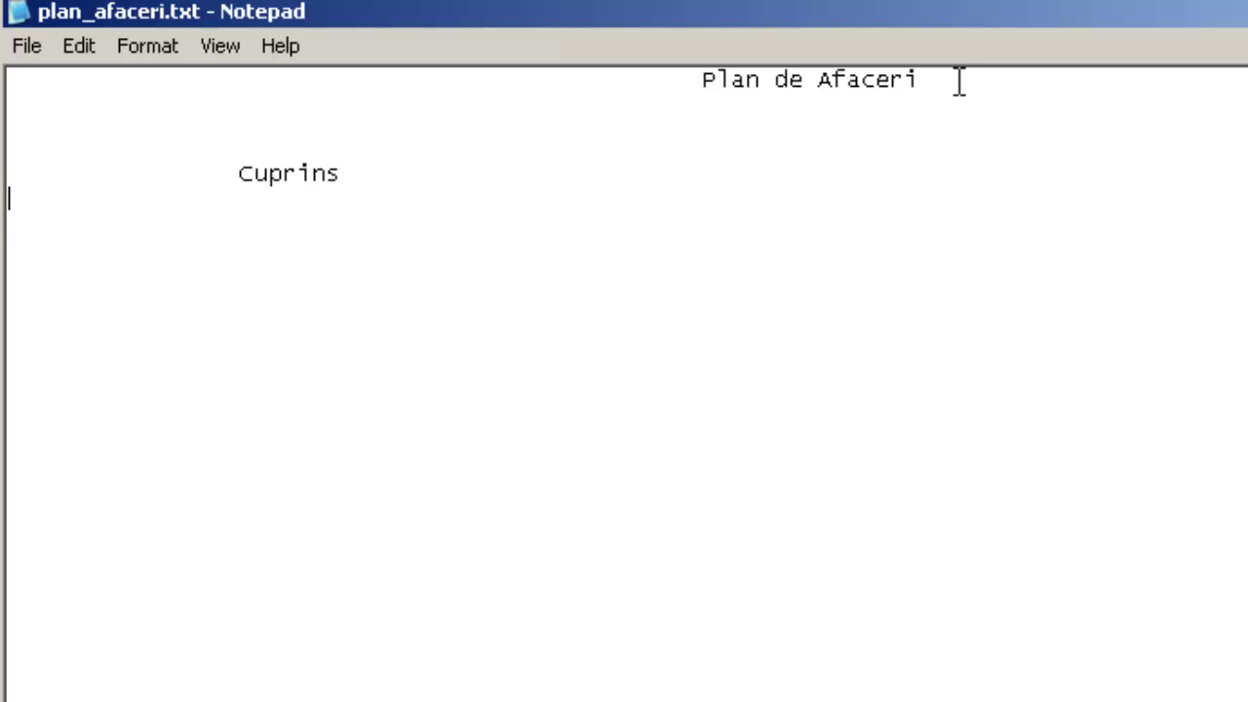
pyautogui.press('Tab')
pyautogui.write('1. Date generale')
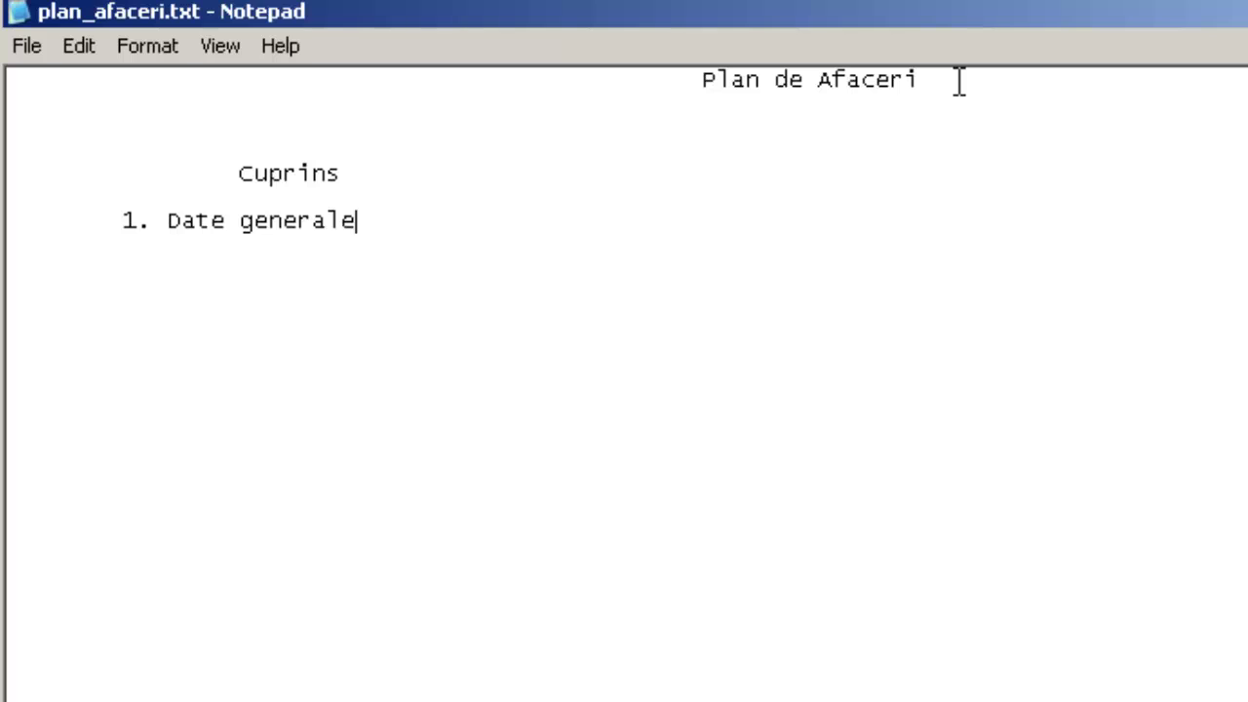
pyautogui.click(28, 46)
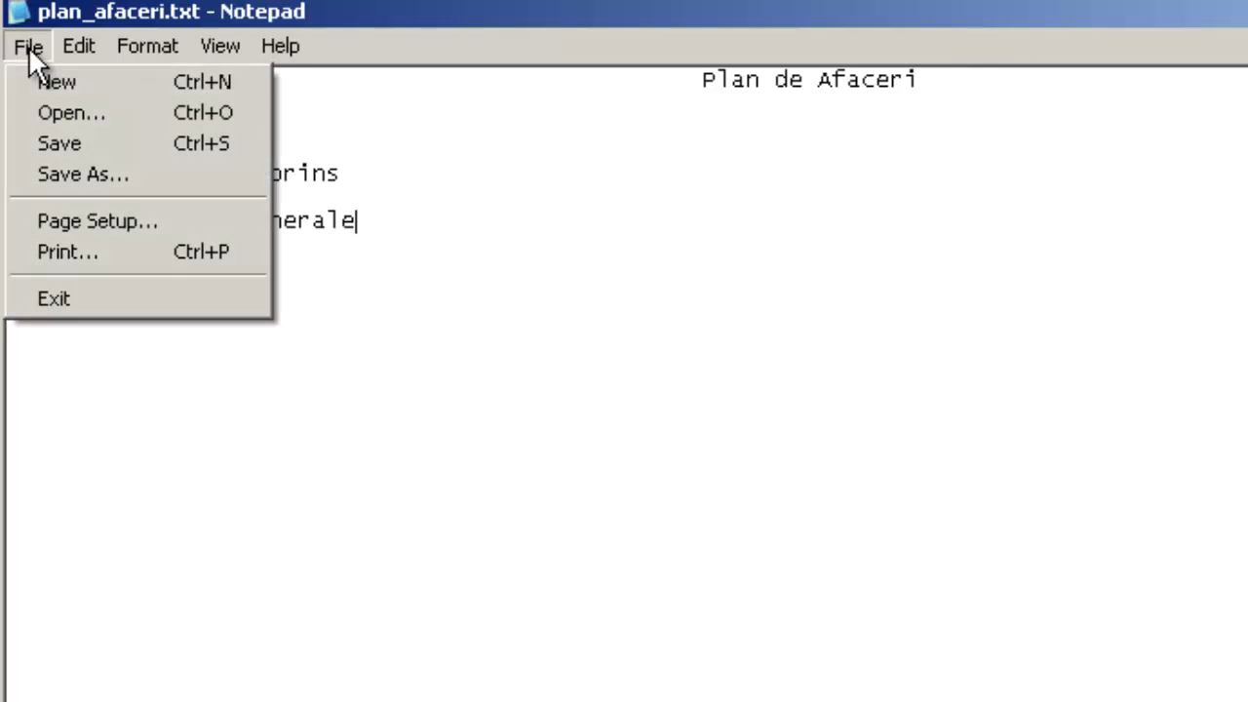
pyautogui.click(41, 143)
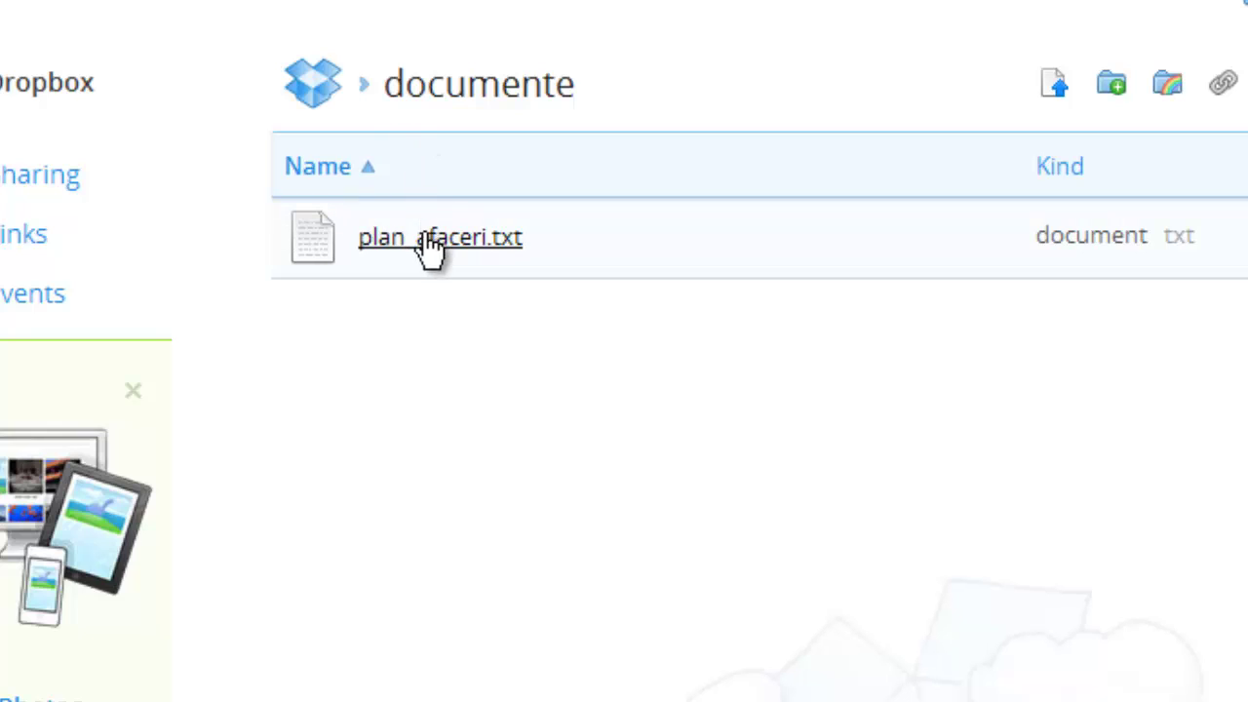
# Step: Verify the synced Cuprins lines in the online plan_afaceri.txt, then go back to the Dropbox home folder
pyautogui.click(429, 251)
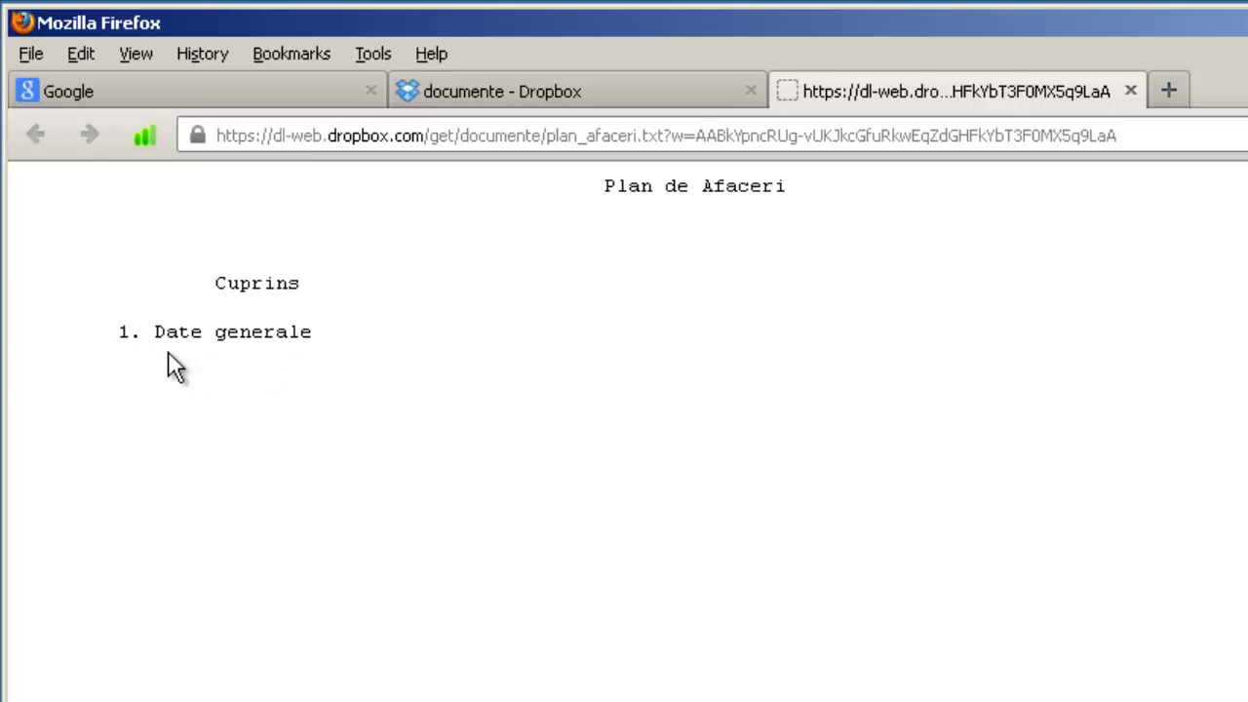
pyautogui.hotkey('ctrl', 'w')
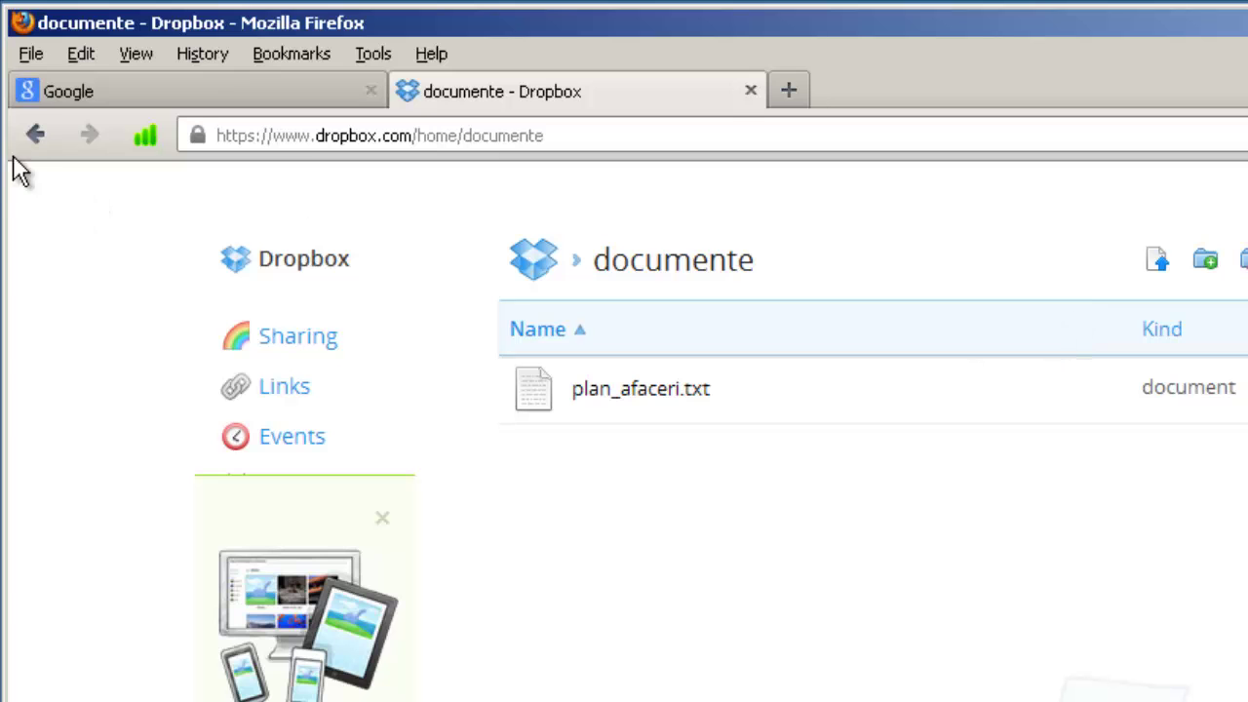
pyautogui.click(34, 135)
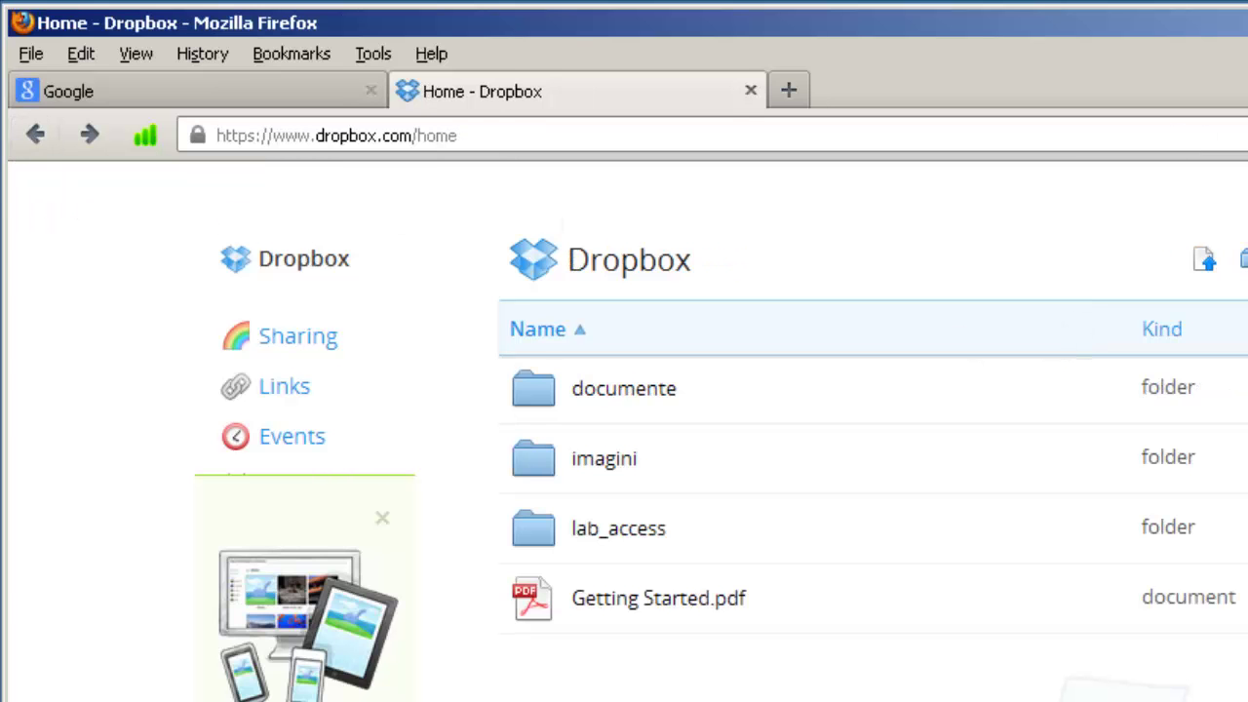
# Step: Restore down Firefox and choose Dropbox > Share this folder... on the local documente folder
pyautogui.click(1181, 27)
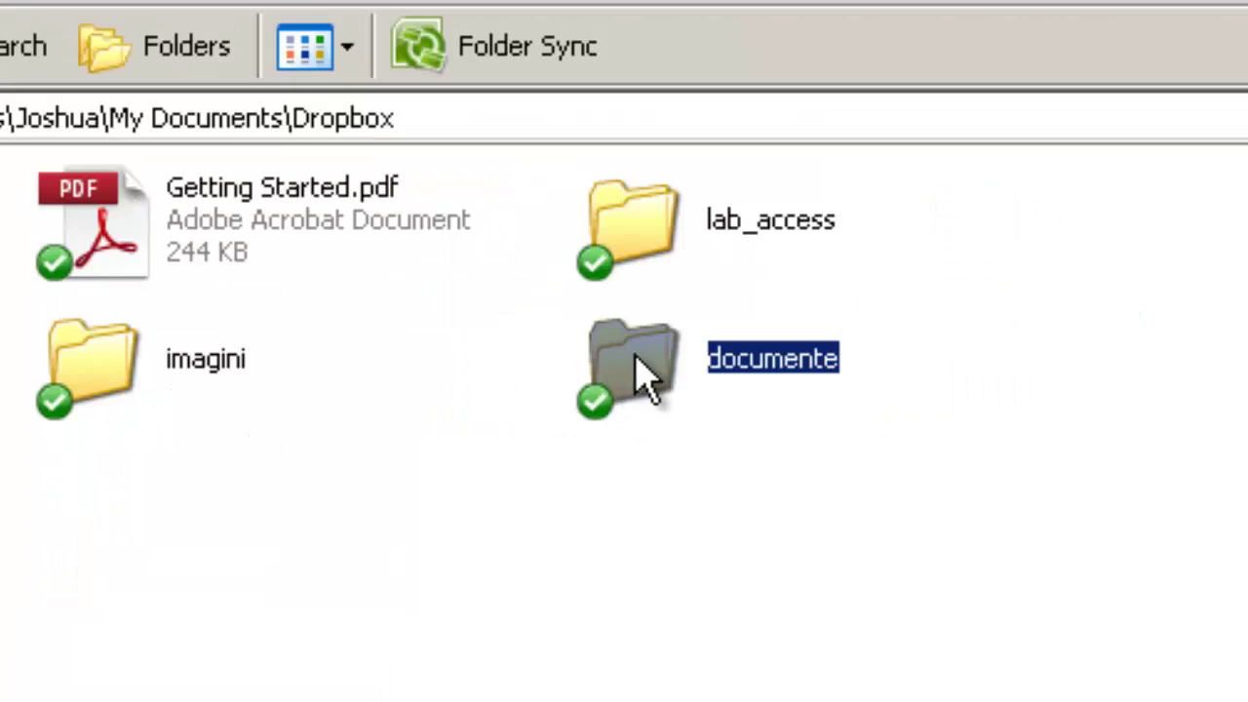
pyautogui.rightClick(923, 393)
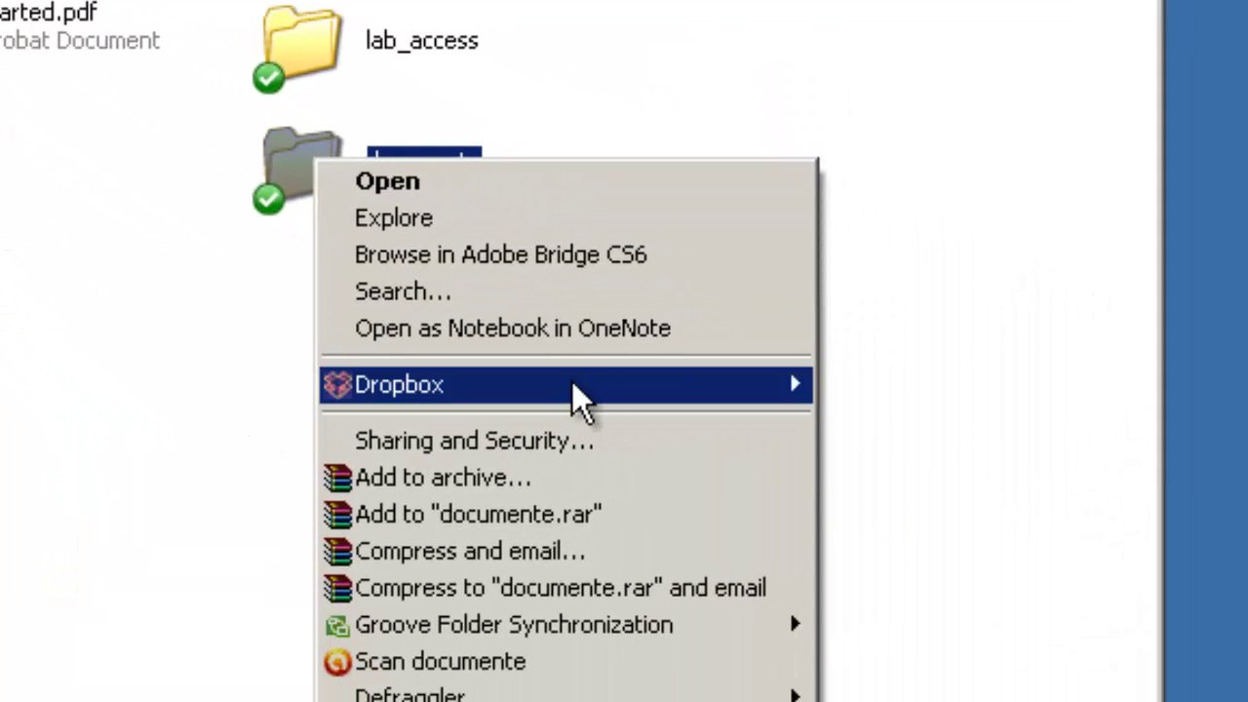
pyautogui.moveTo(888, 580)
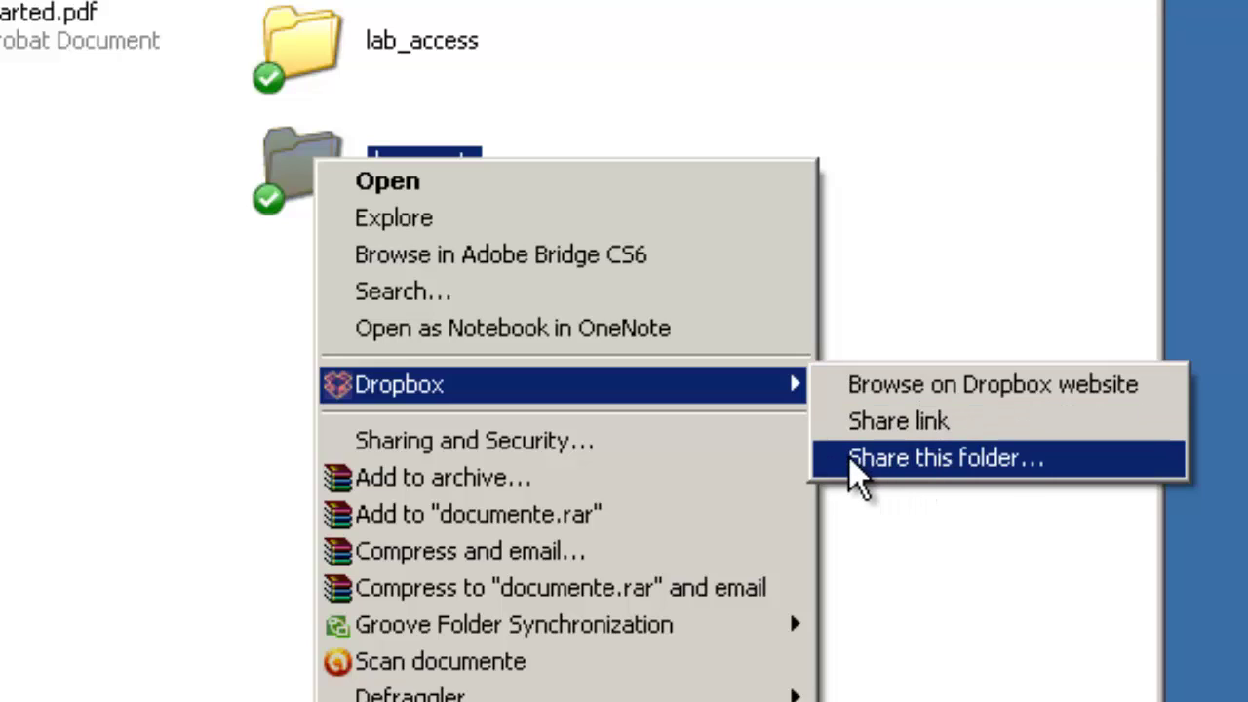
pyautogui.click(903, 459)
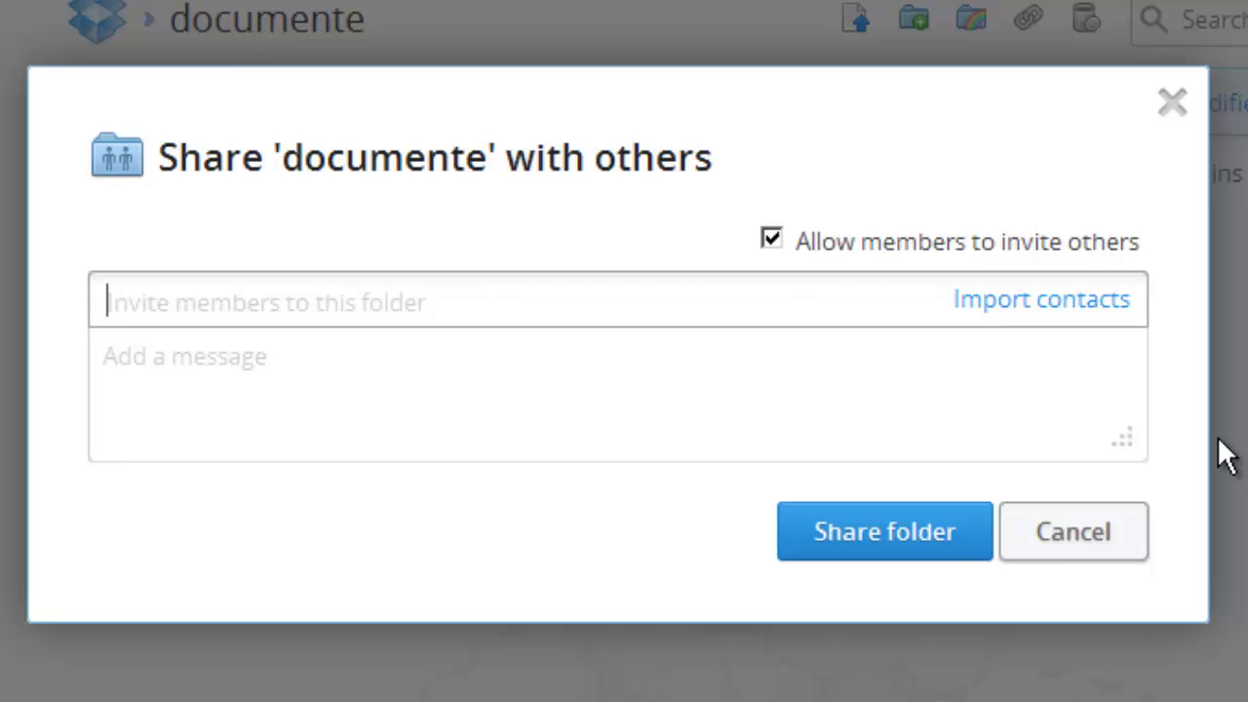
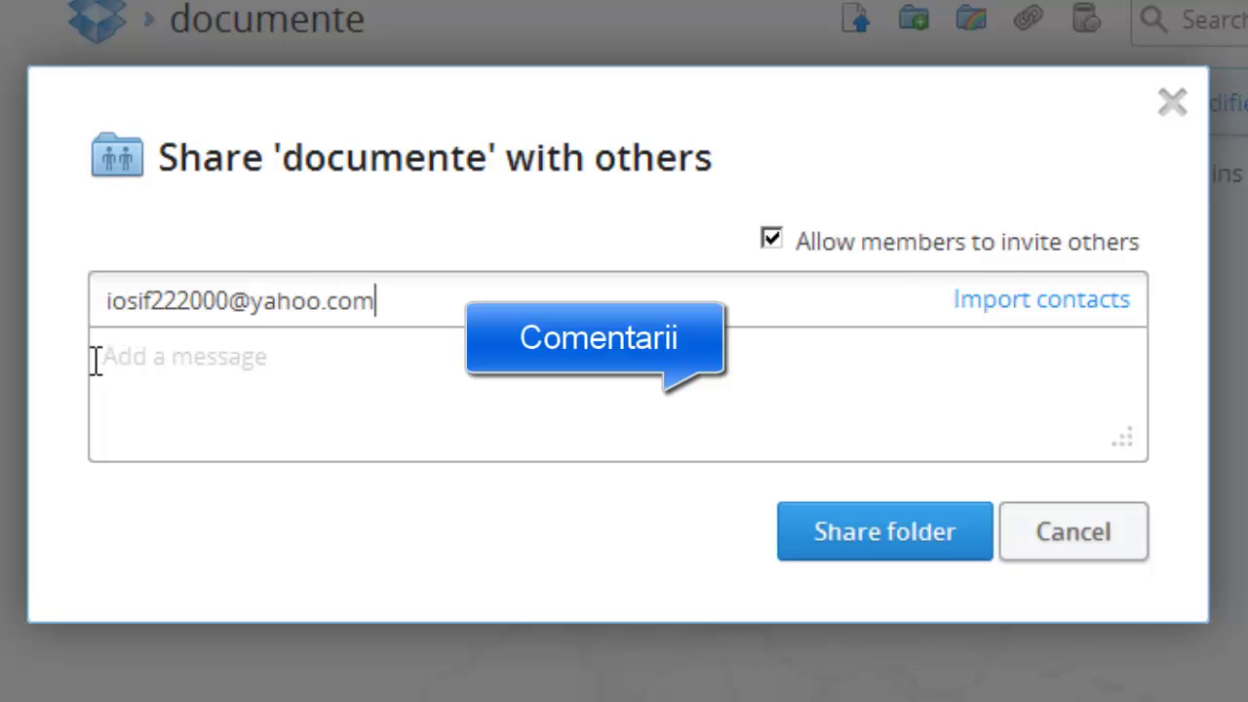
# Step: Invite the friend's e-mail to documente with the note 'Te-am invitat sa colaboram pe DropBox la Planul de Afaceri.'
pyautogui.click(136, 367)
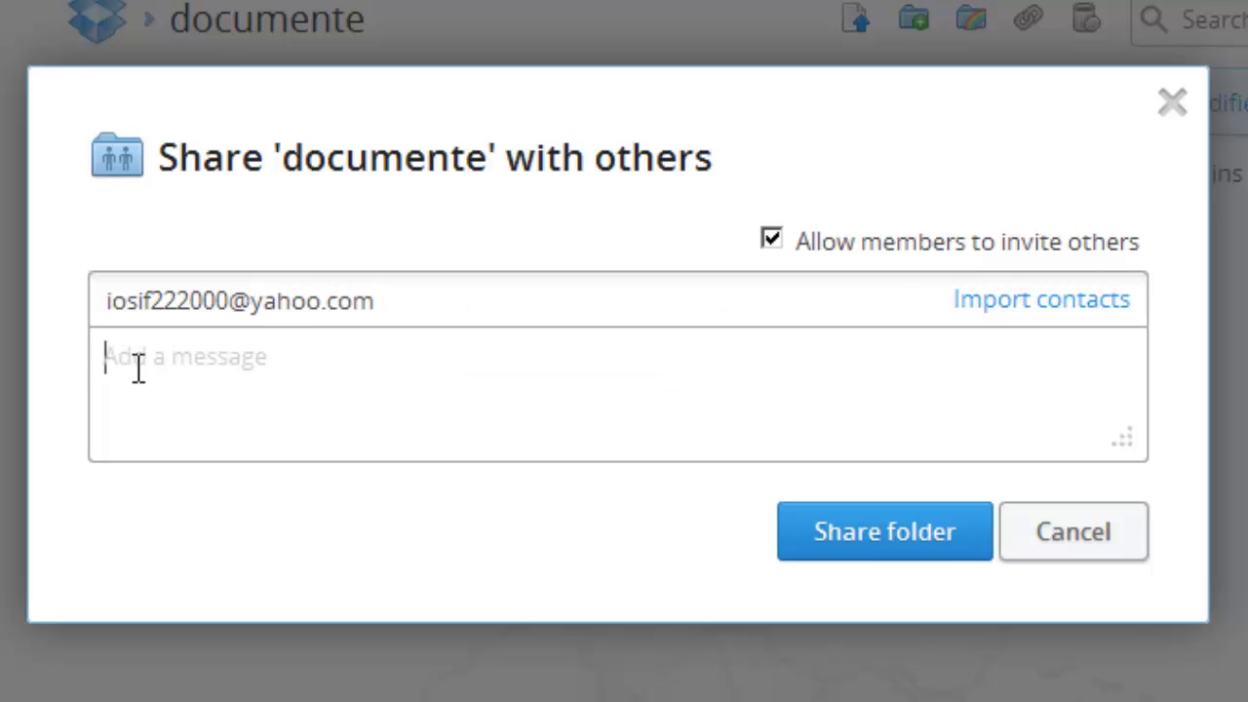
pyautogui.write('Te')
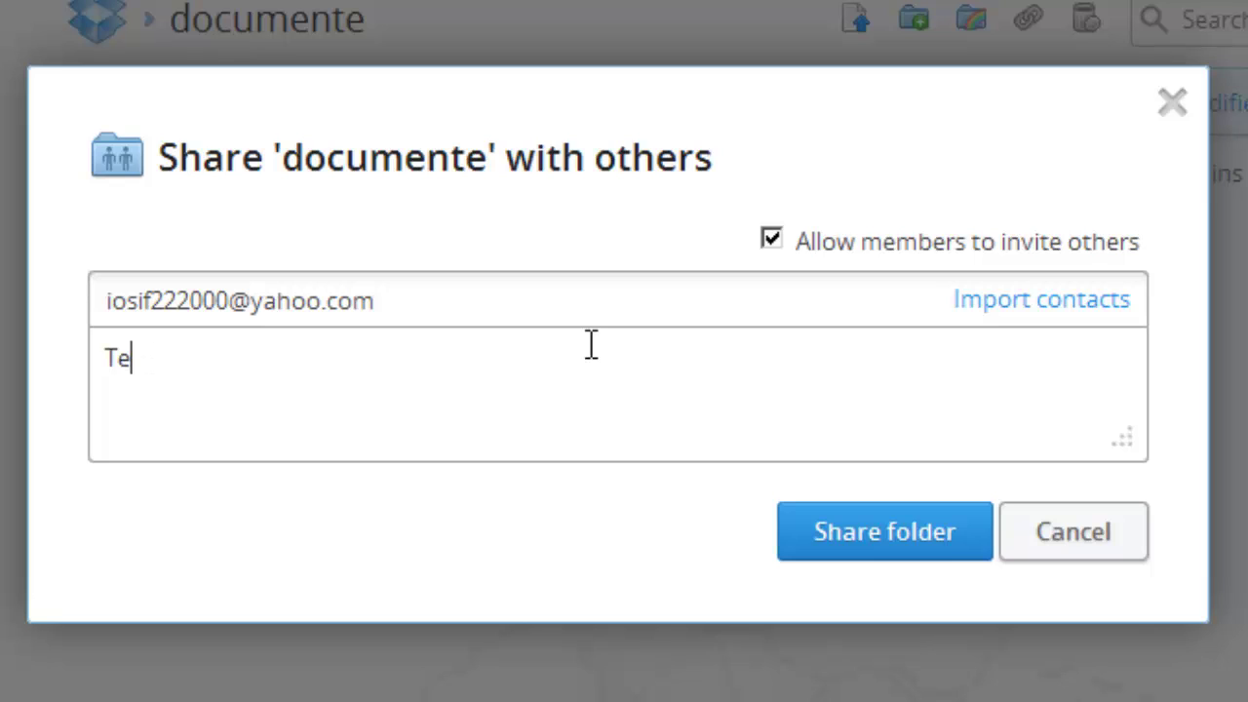
pyautogui.write('-am inv')
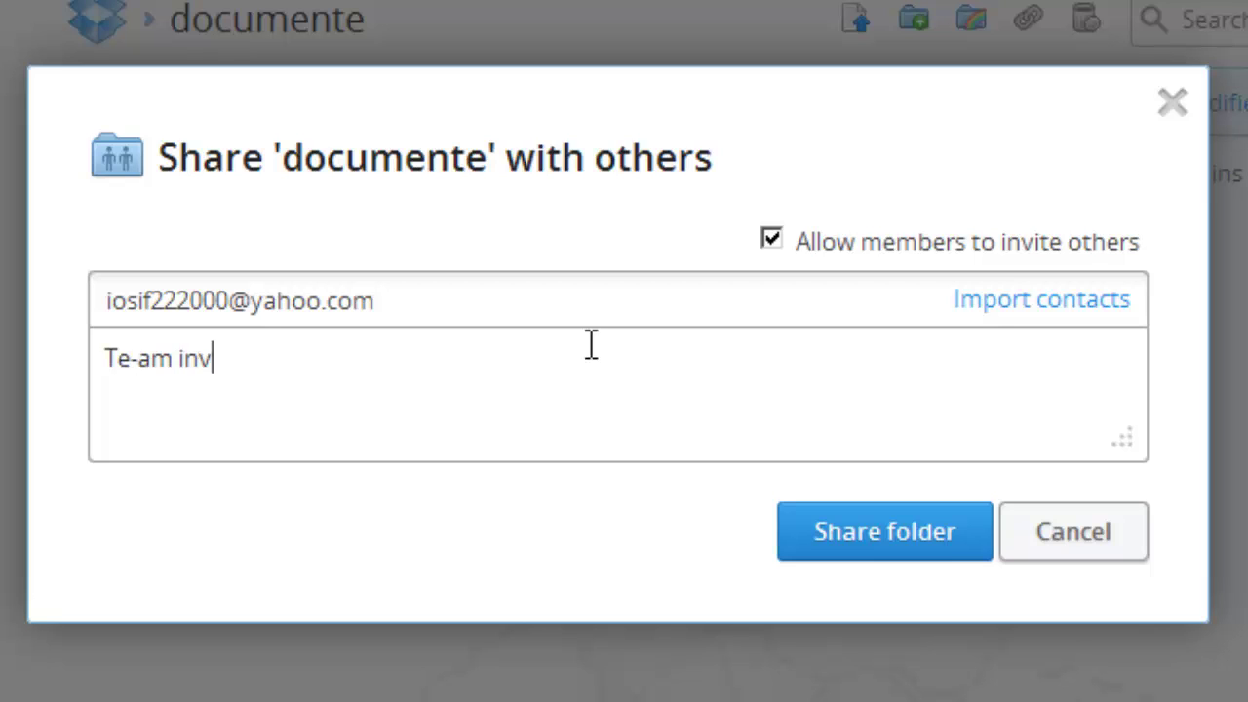
pyautogui.write('ita')
pyautogui.write('t')
pyautogui.write(' sa colab')
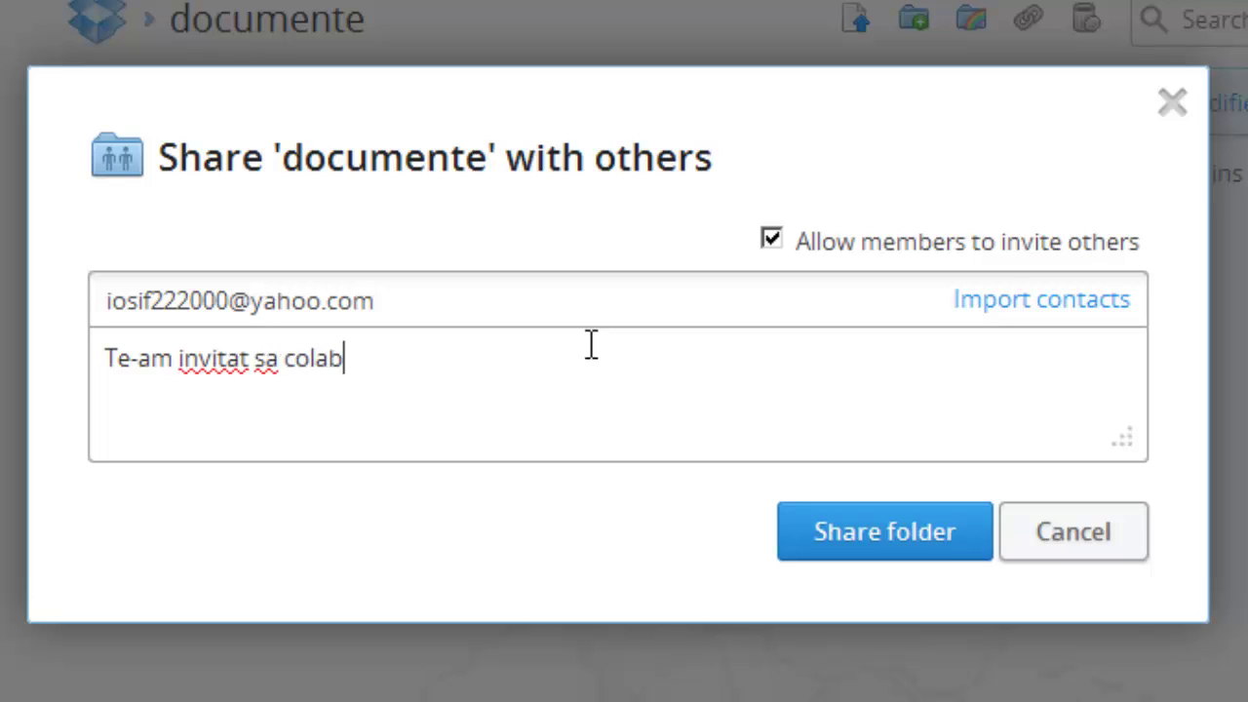
pyautogui.write('oram pe D')
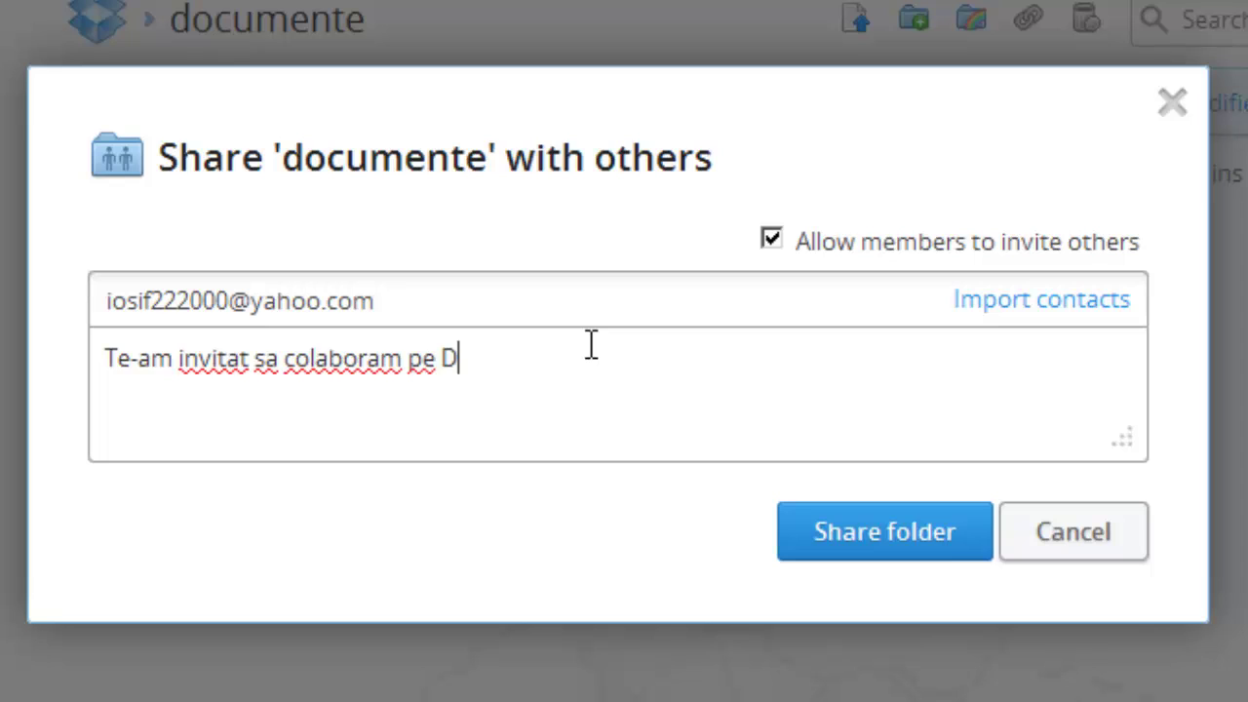
pyautogui.write('ropBox')
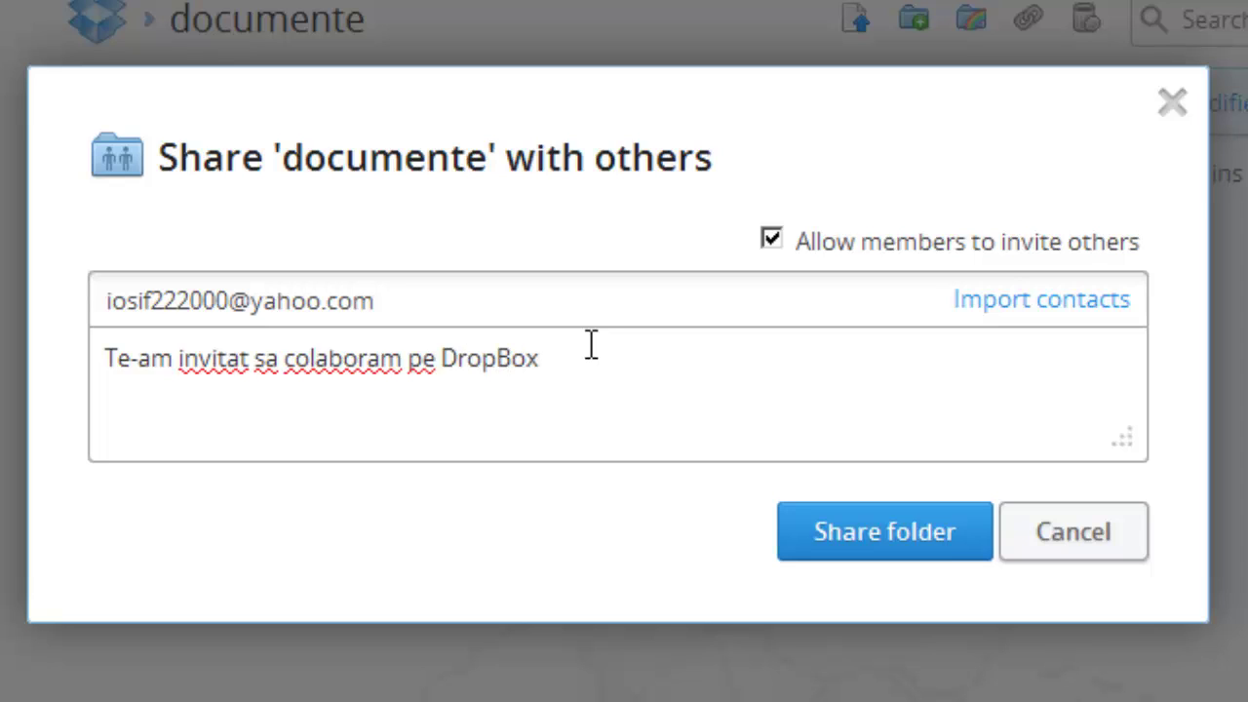
pyautogui.write(' la')
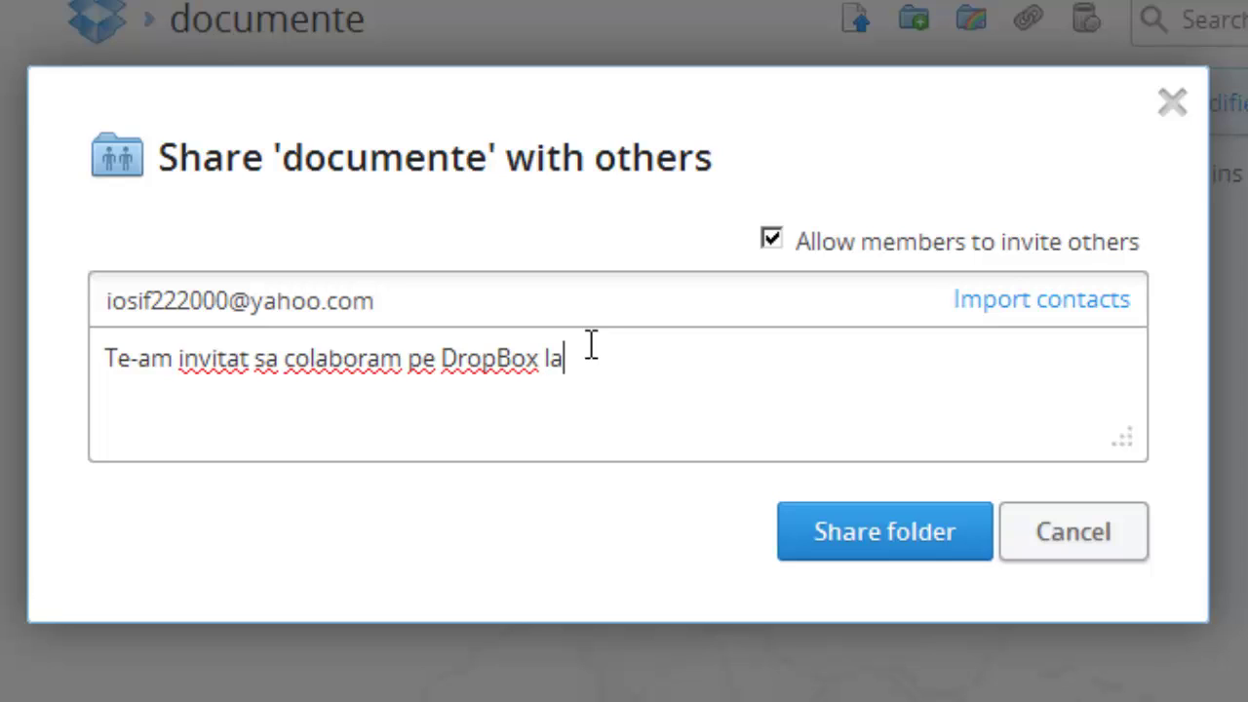
pyautogui.write(' Planul de A')
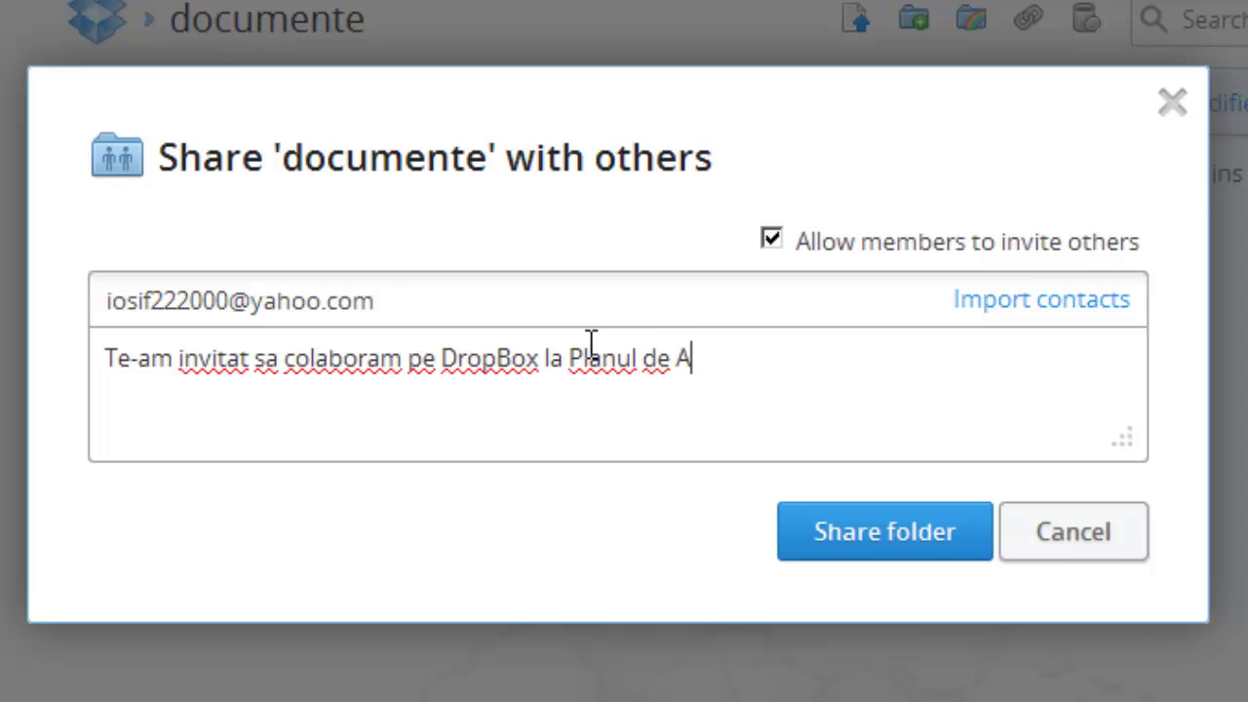
pyautogui.write('faceri')
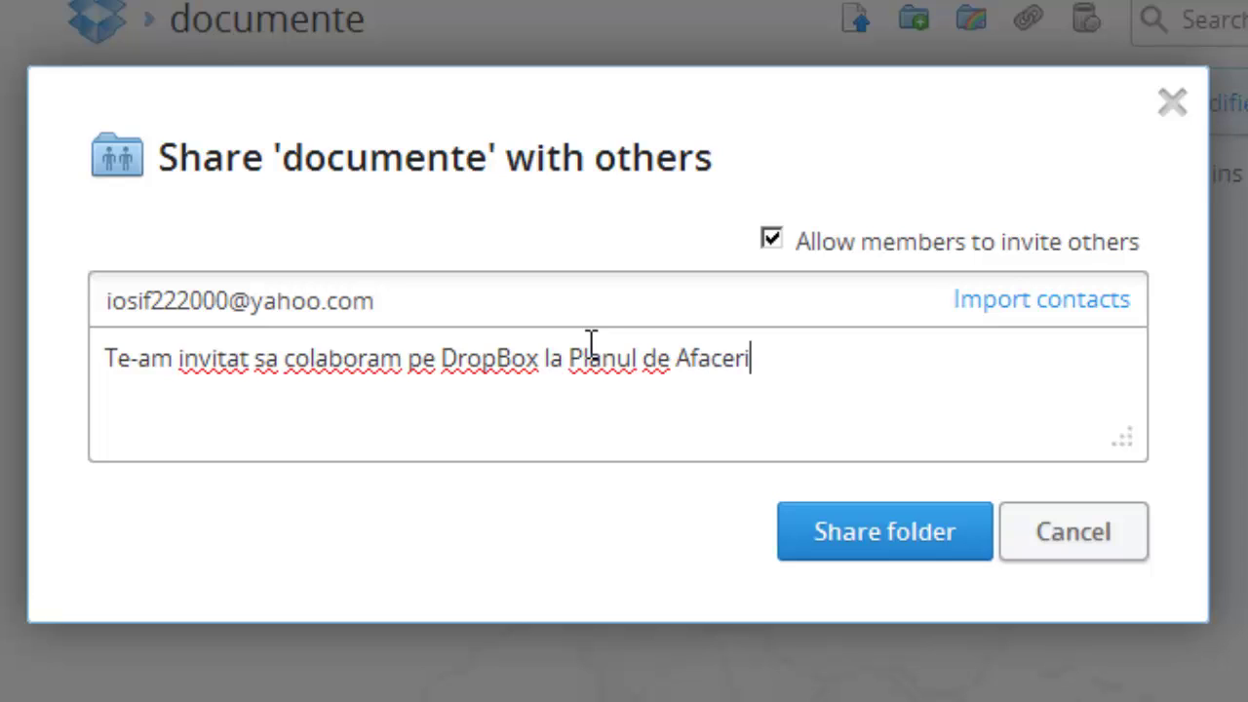
pyautogui.write('.')
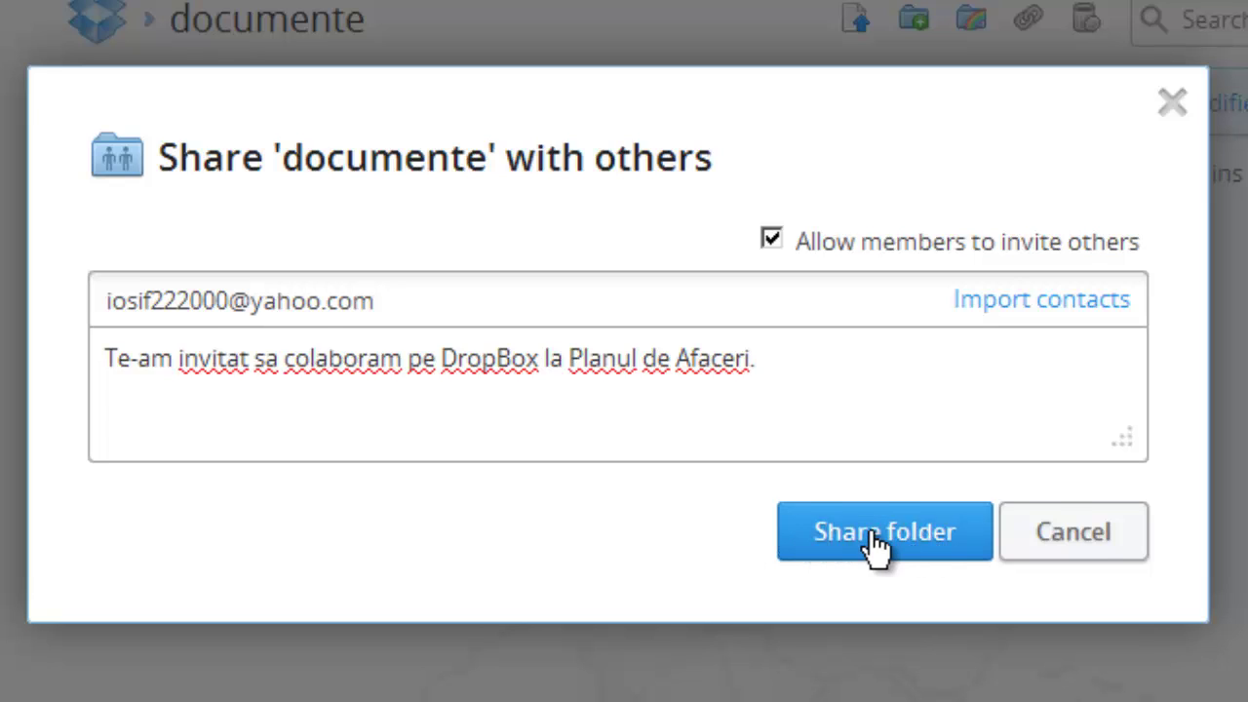
pyautogui.click(874, 546)
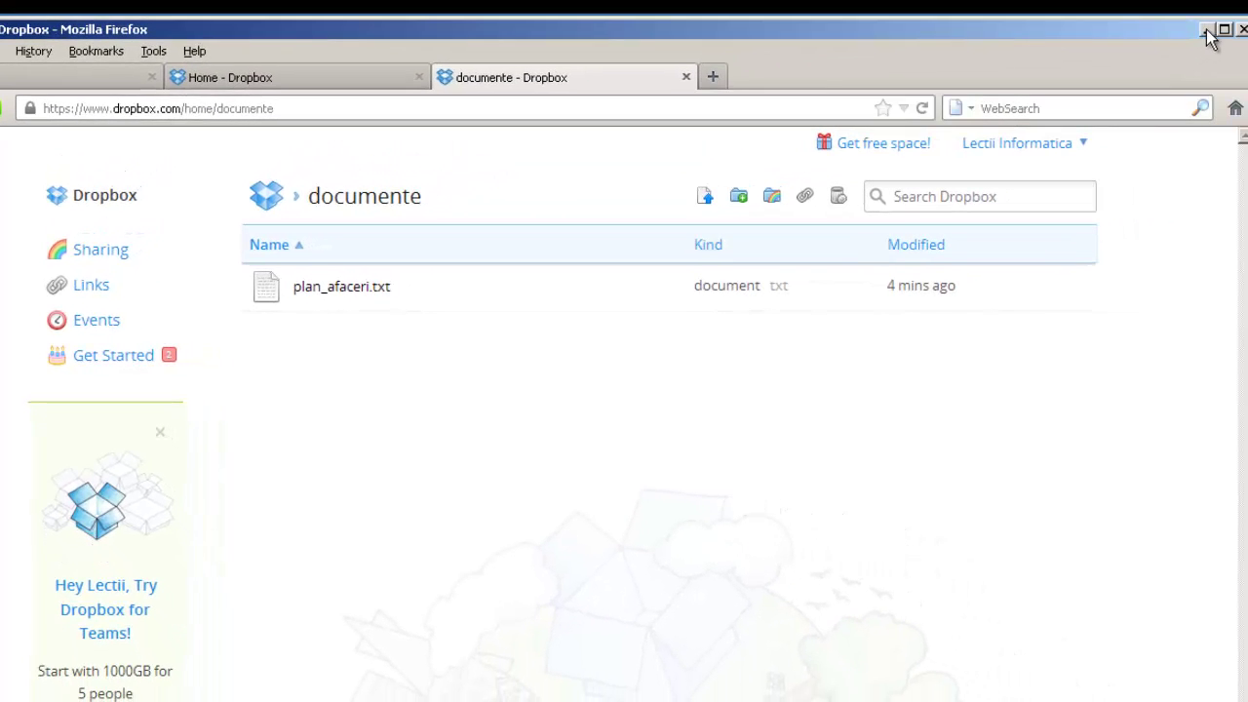
pyautogui.click(1207, 32)
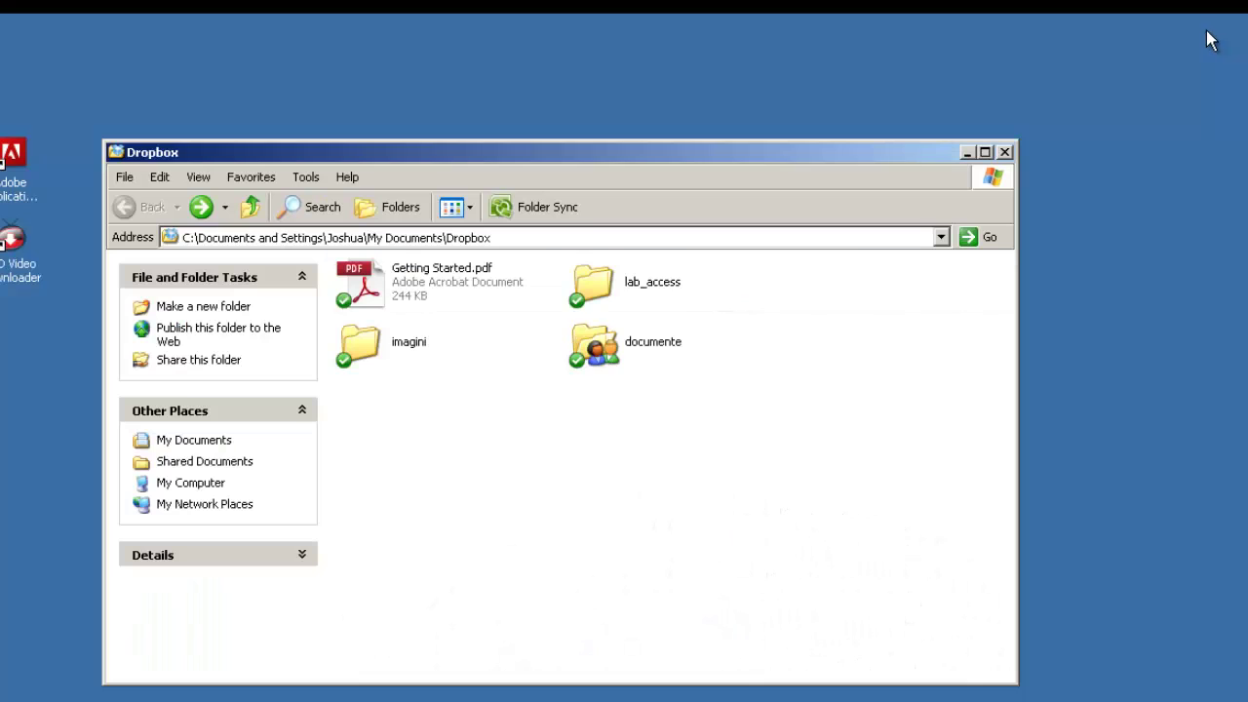
pyautogui.click(634, 340)
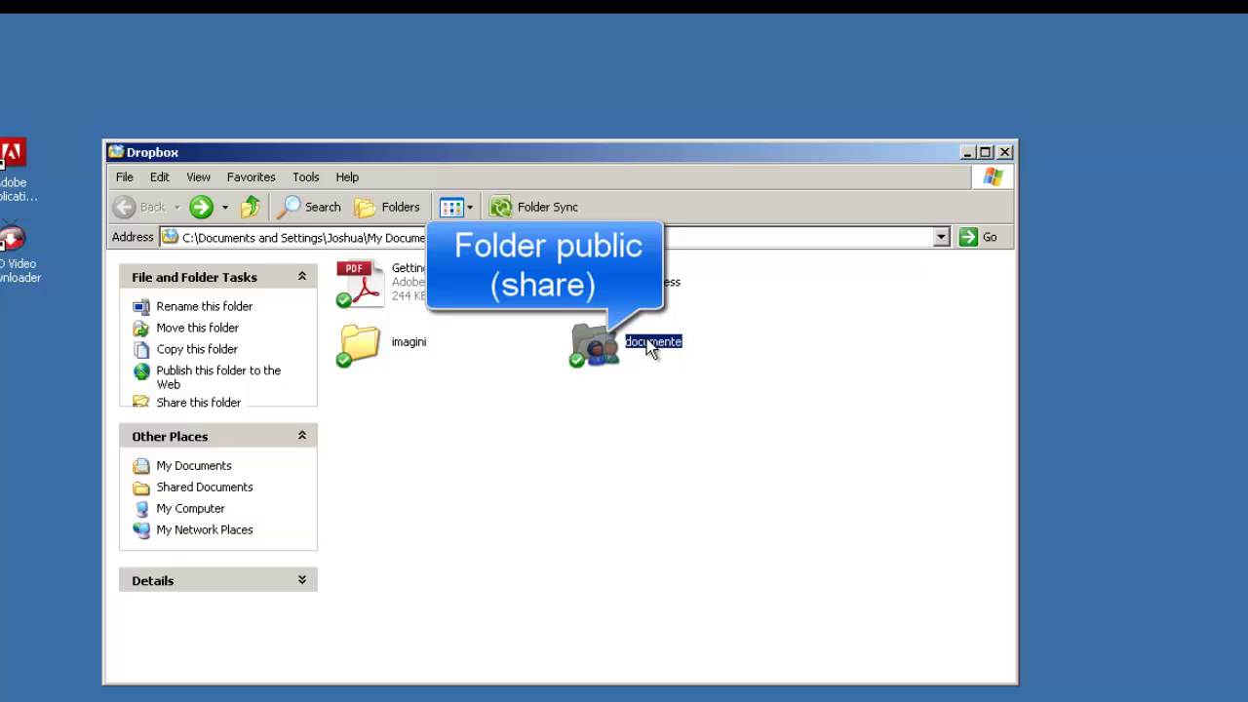
pyautogui.click(594, 380)
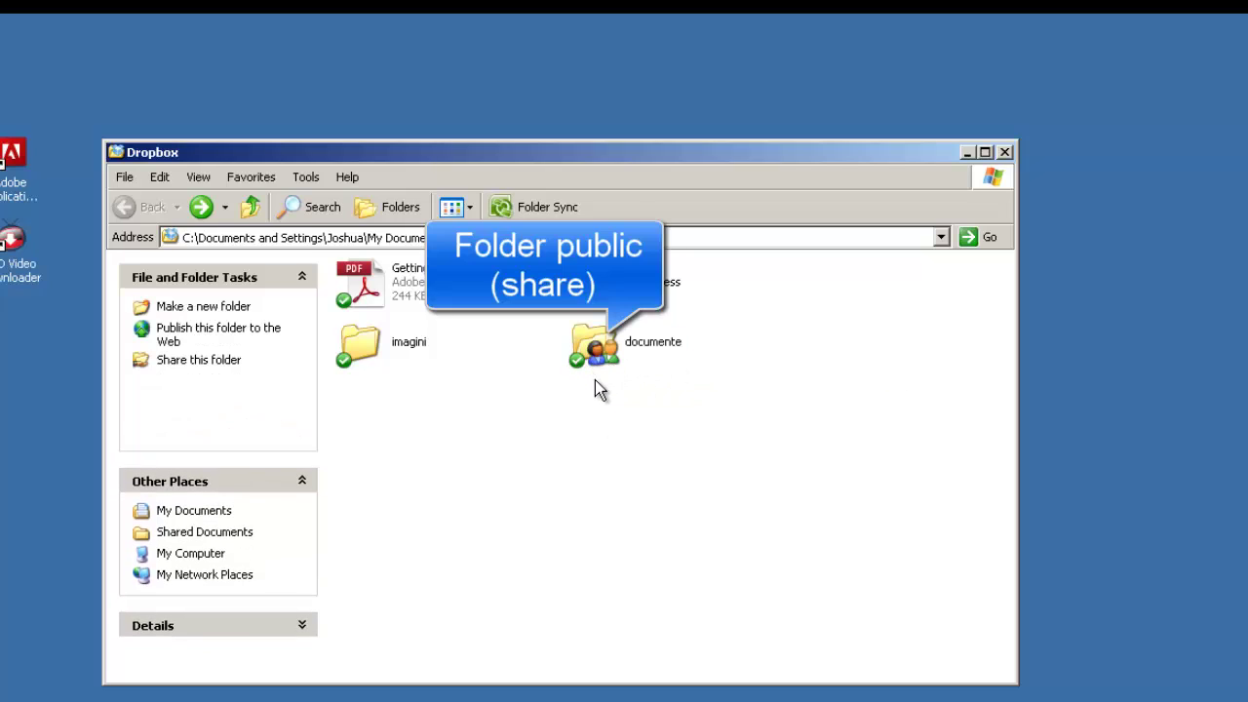
pyautogui.moveTo(597, 375)
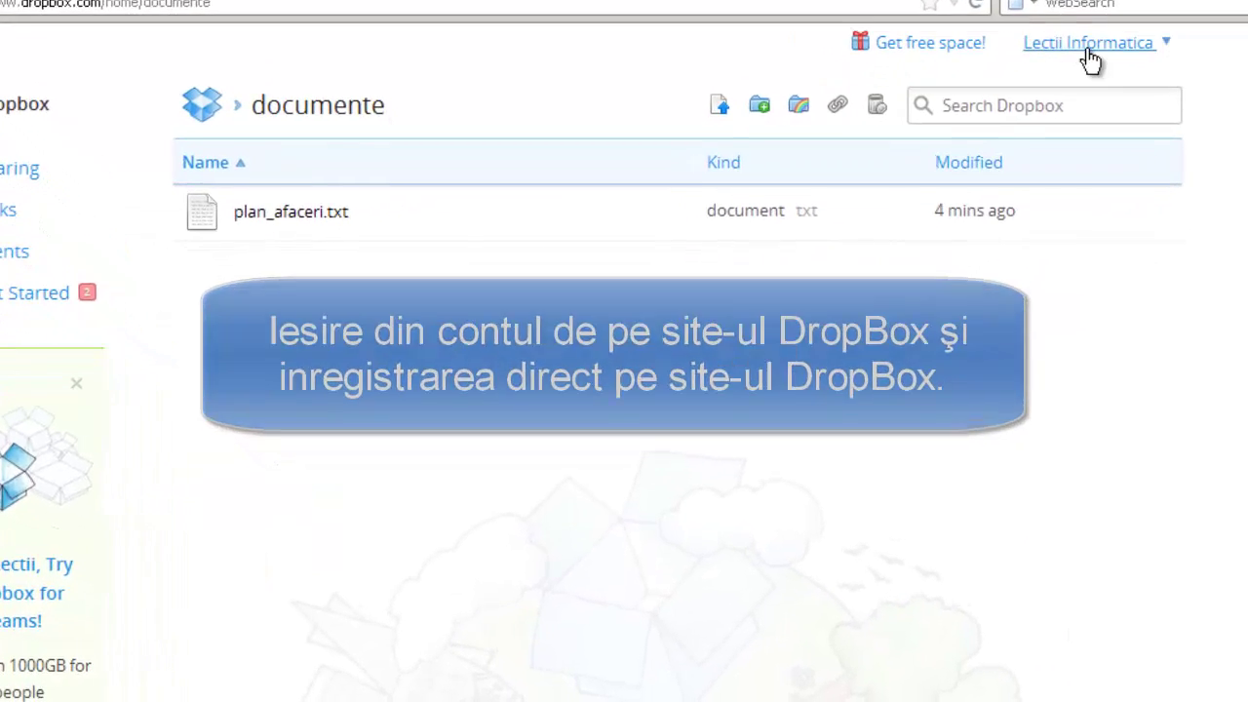
# Step: Sign out of Dropbox from the account-name menu at the top right
pyautogui.click(1166, 43)
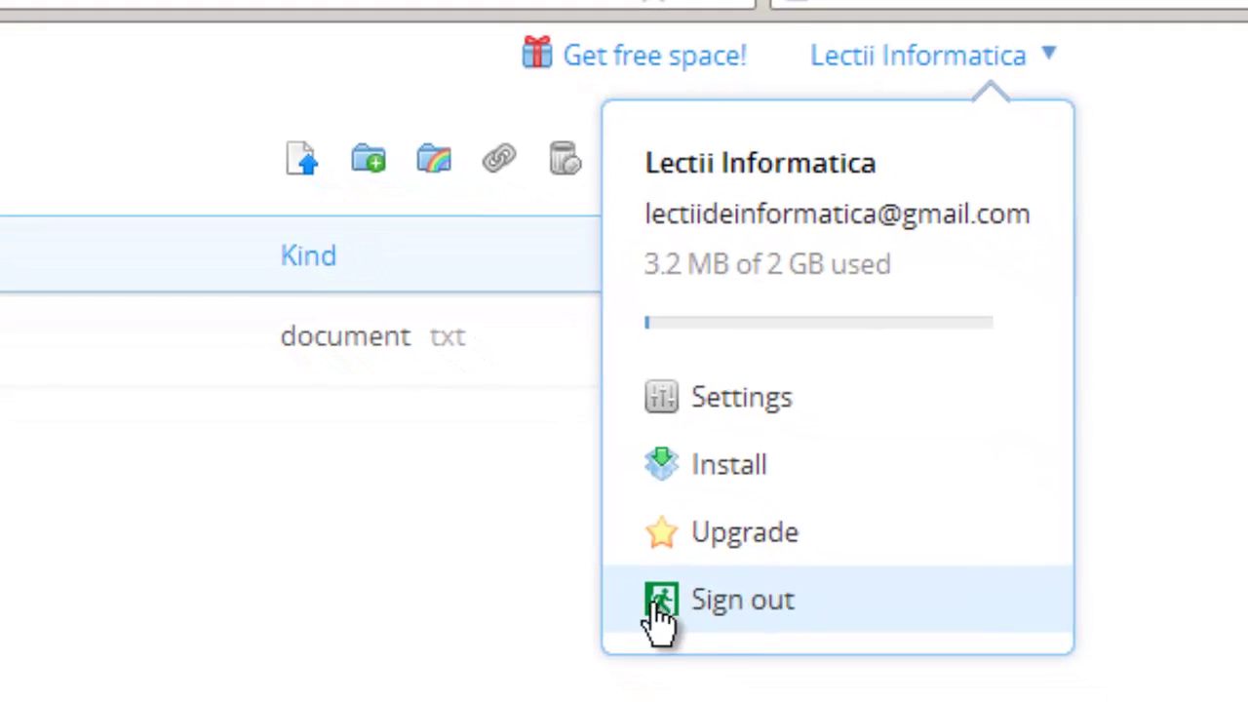
pyautogui.click(760, 605)
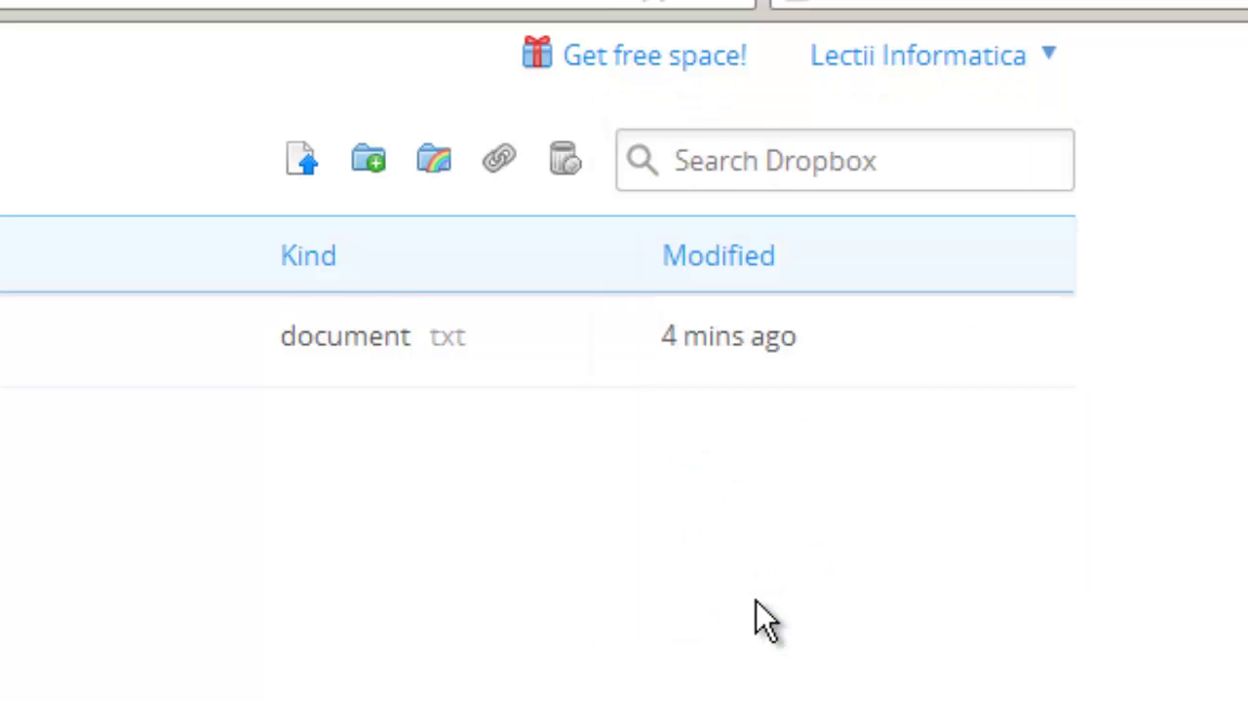
# Step: Sign in to the Dropbox website with the saved account e-mail and the retyped account password
pyautogui.click(736, 419)
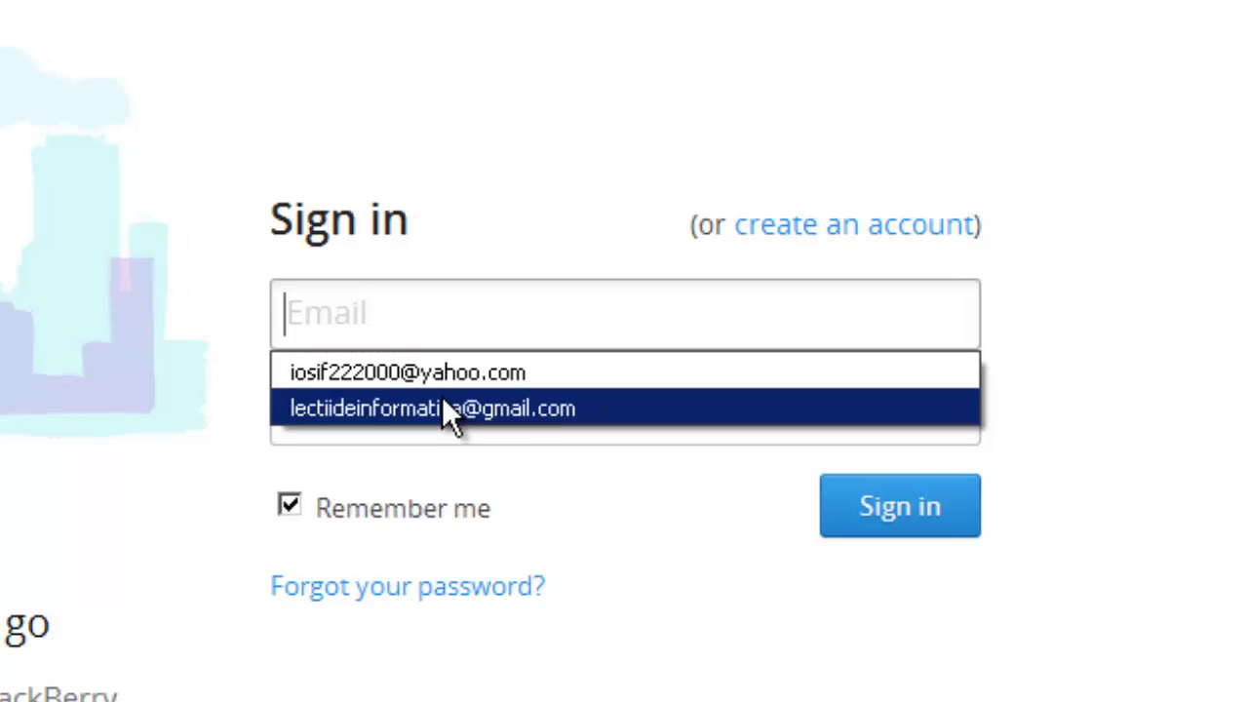
pyautogui.click(440, 414)
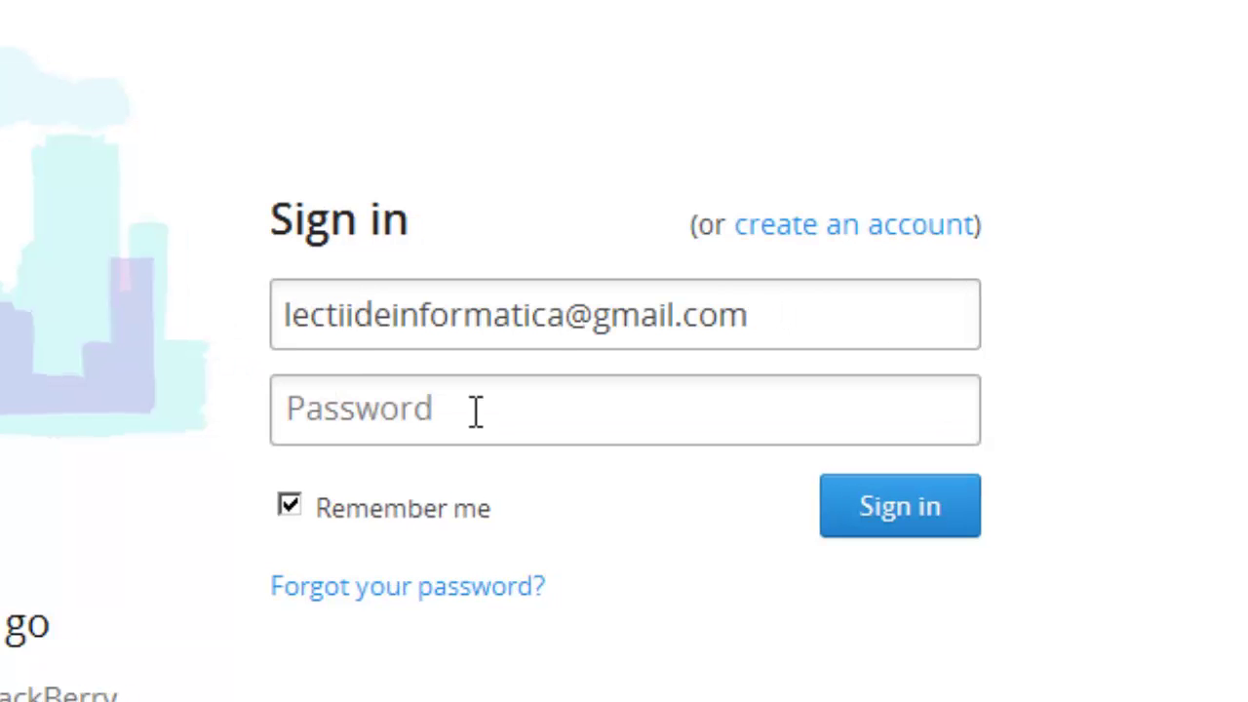
pyautogui.click(322, 408)
pyautogui.write('•••')
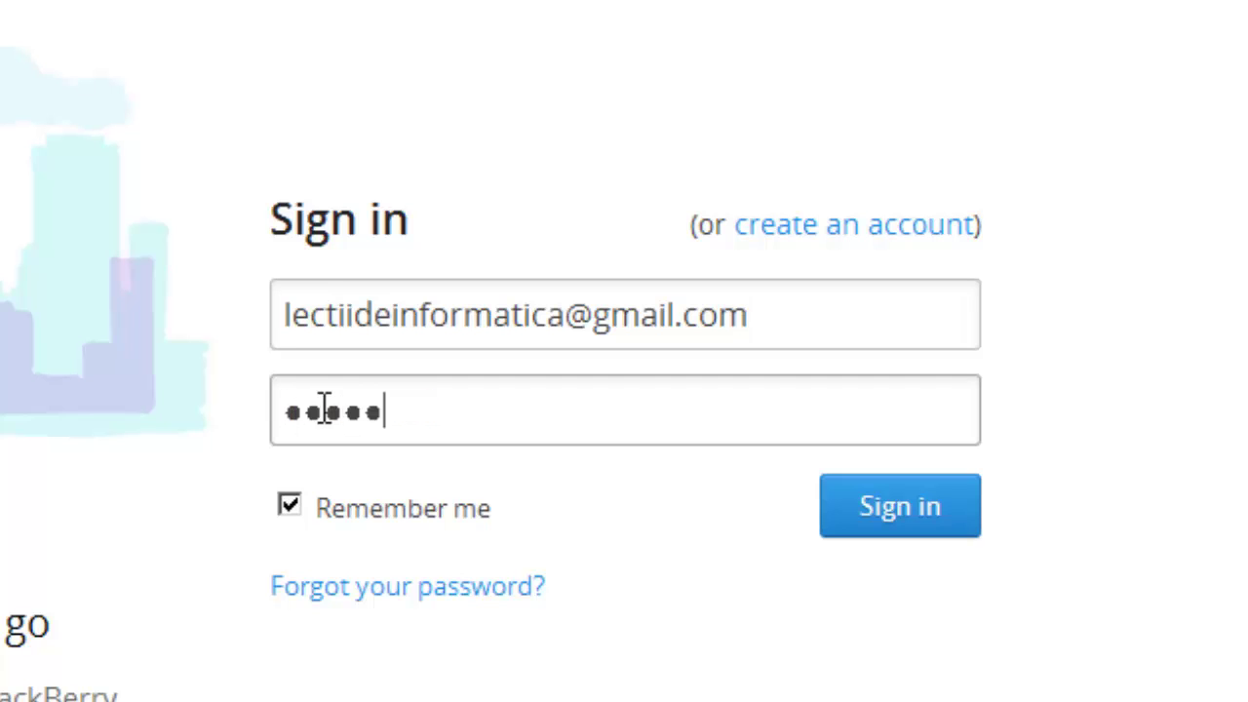
pyautogui.press('BackSpace')
pyautogui.press('BackSpace')
pyautogui.press('BackSpace')
pyautogui.press('BackSpace')
pyautogui.press('BackSpace')
pyautogui.press('BackSpace')
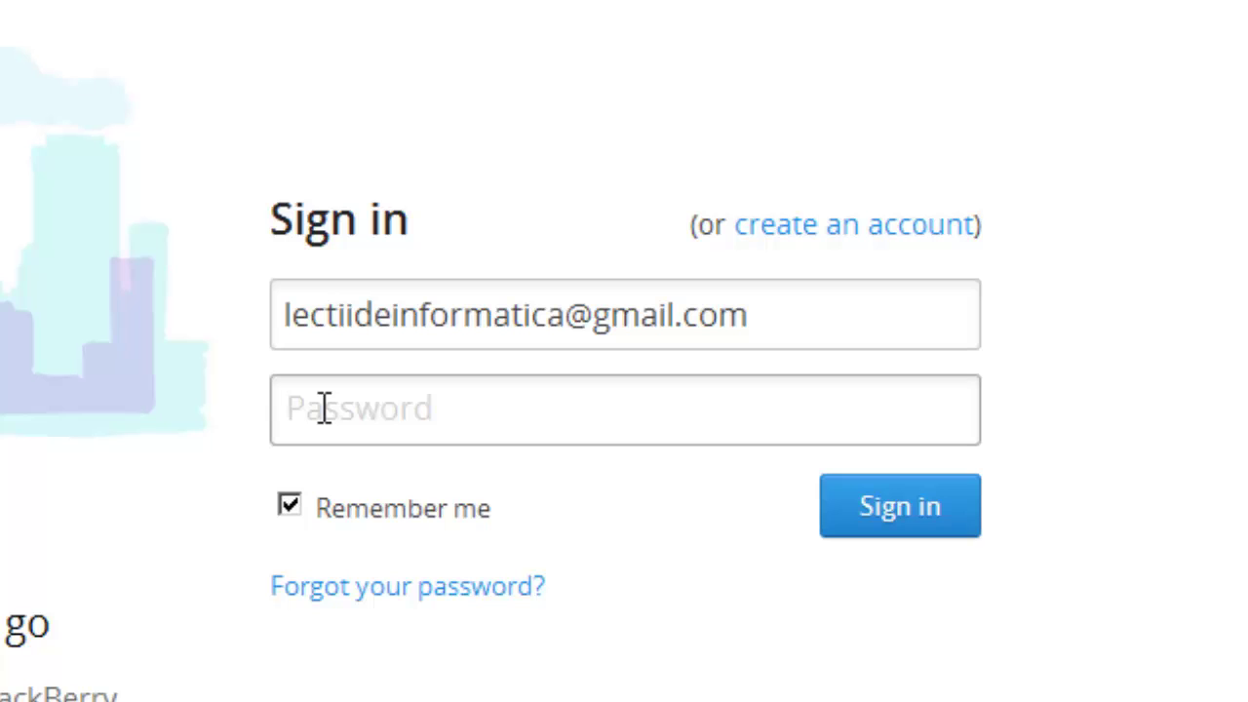
pyautogui.write('•••')
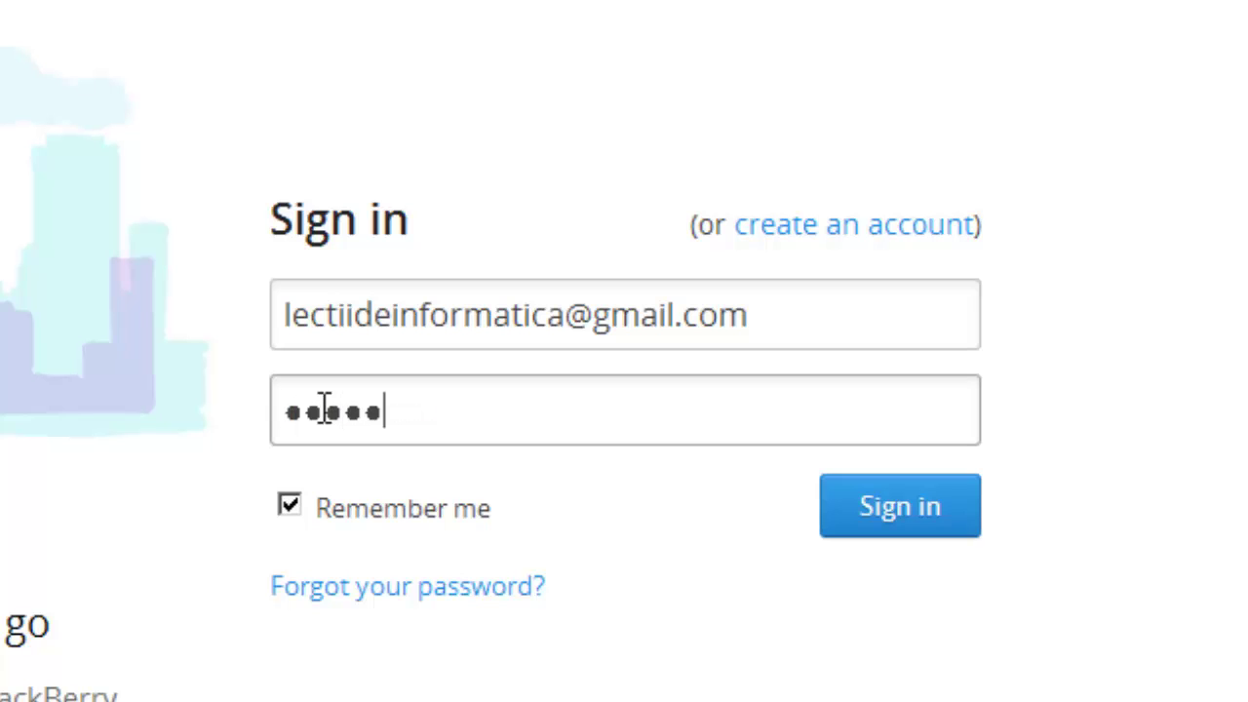
pyautogui.write('••••••')
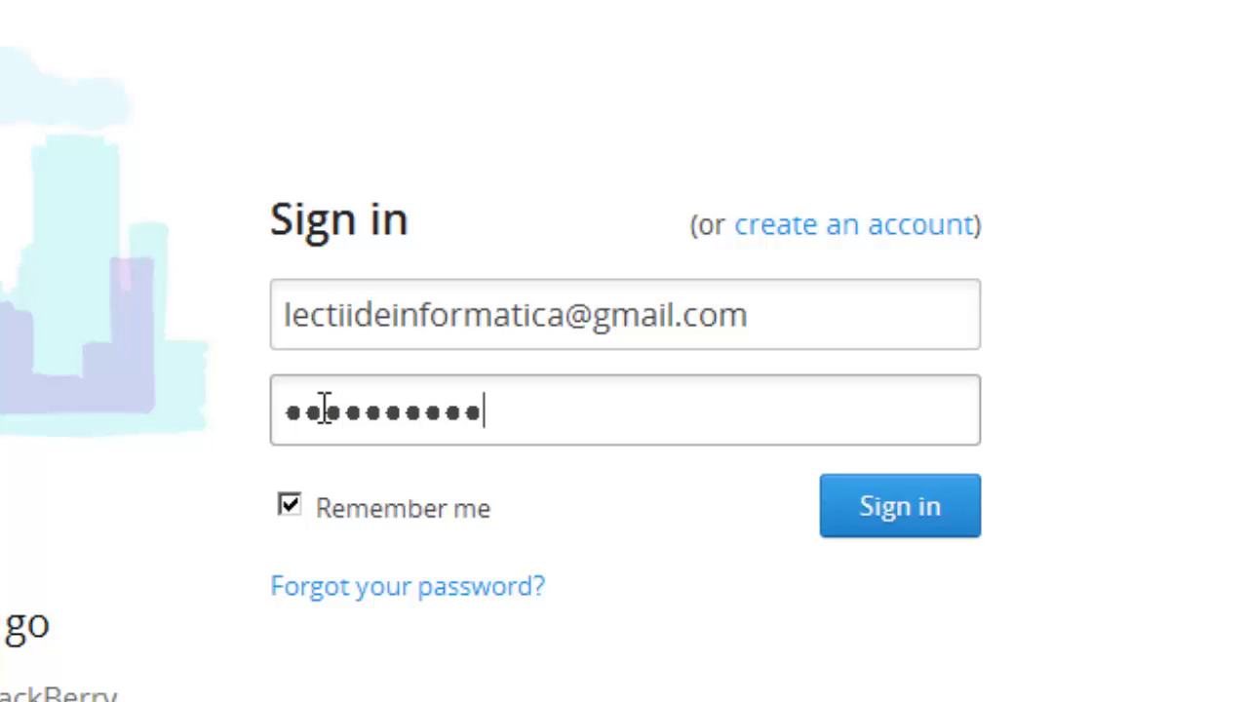
pyautogui.click(886, 526)
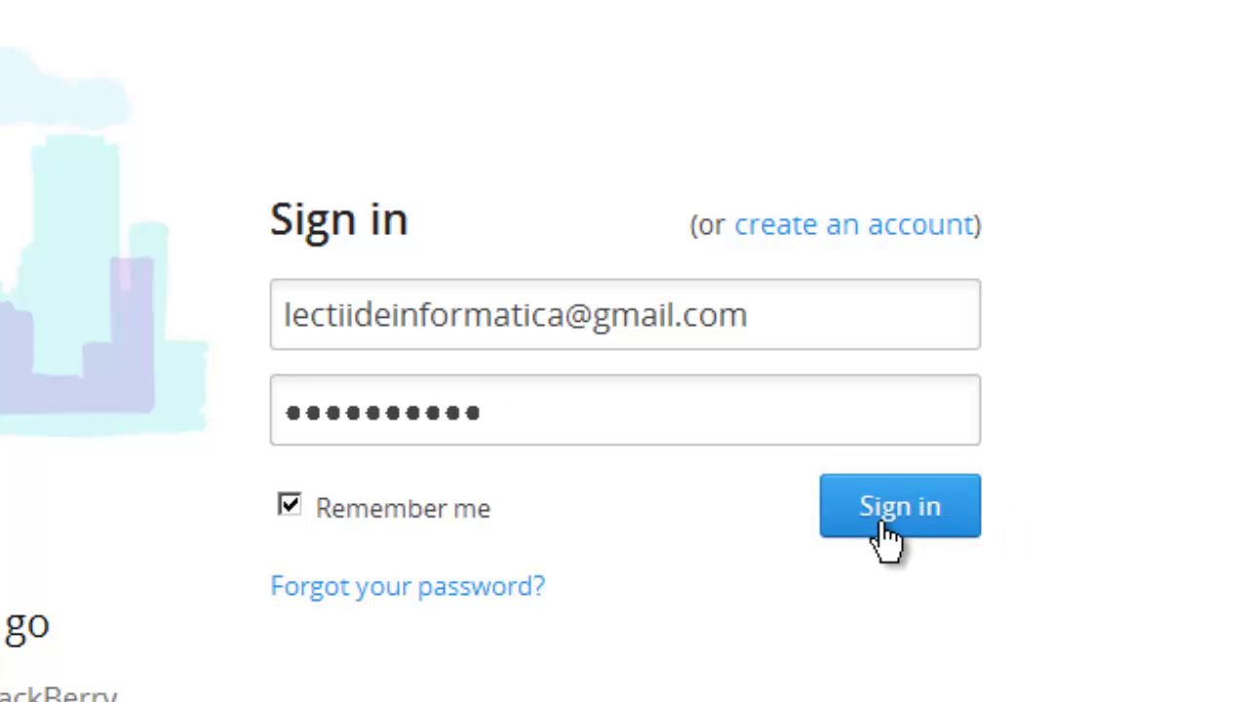